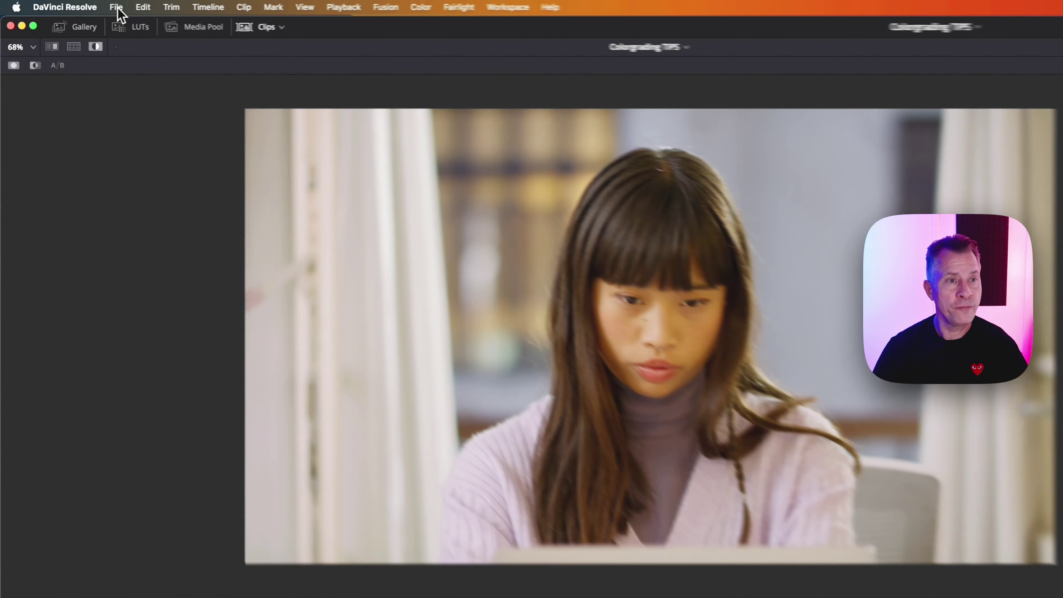
Review the Color Management page of the project settings and leave it without making changes.
{"action": "left_click", "coordinate": [116, 7]}
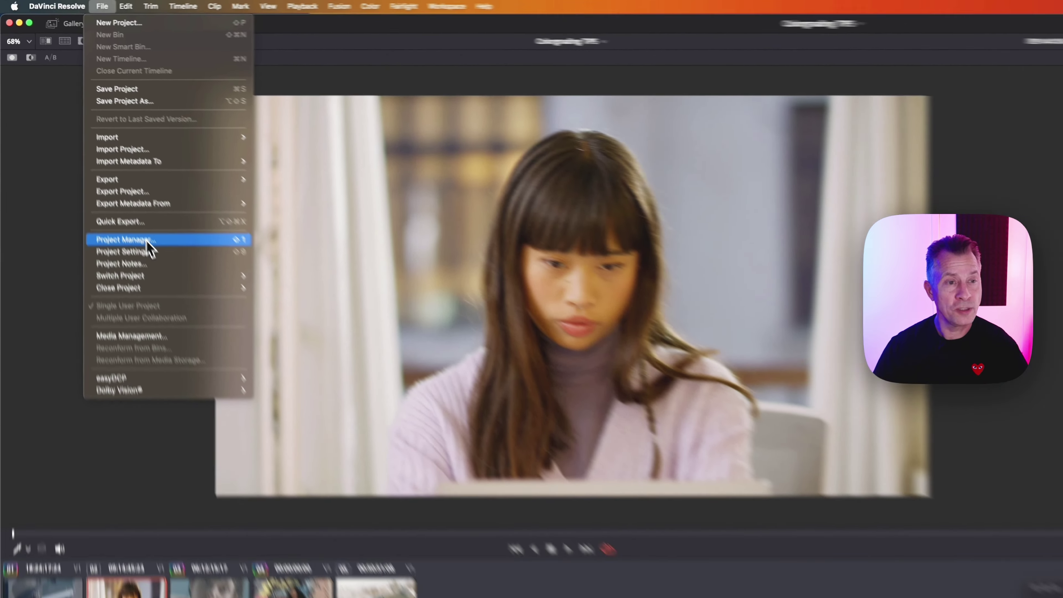
{"action": "key", "text": "Escape"}
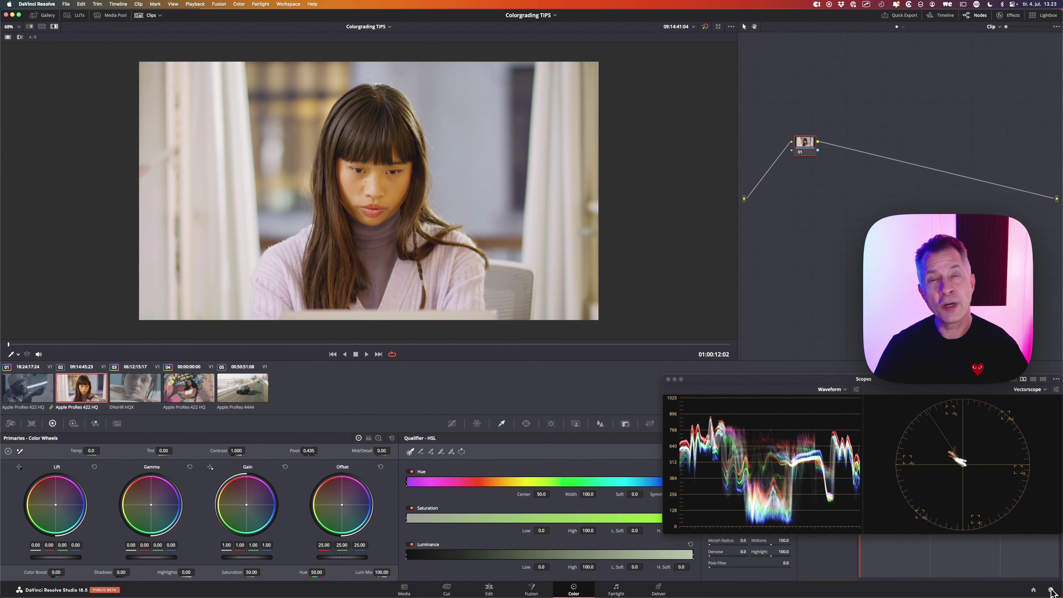
{"action": "left_click", "coordinate": [1051, 590]}
{"action": "left_click", "coordinate": [392, 118]}
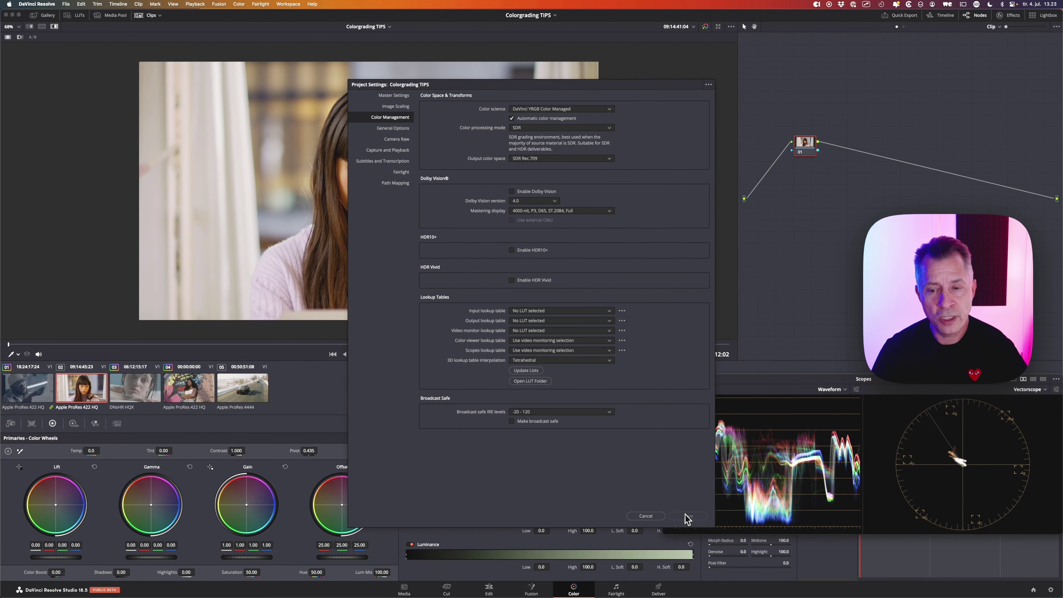
{"action": "left_click", "coordinate": [646, 516]}
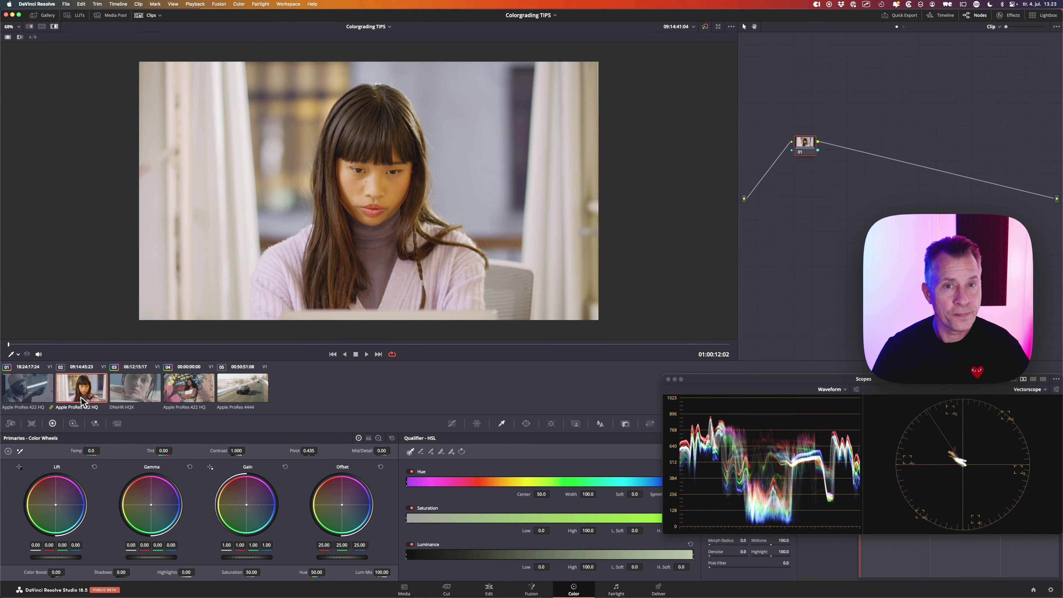
Set the first clip's input color space to RED's REDWideGamutRGB/Log3G10.
{"action": "left_click", "coordinate": [27, 392]}
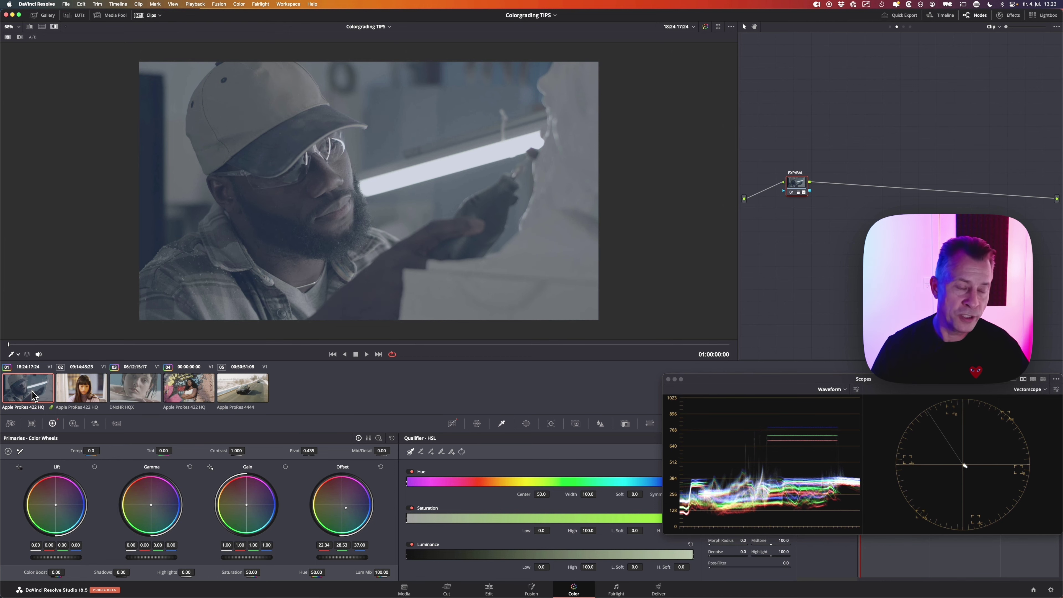
{"action": "right_click", "coordinate": [34, 395]}
{"action": "mouse_move", "coordinate": [70, 317]}
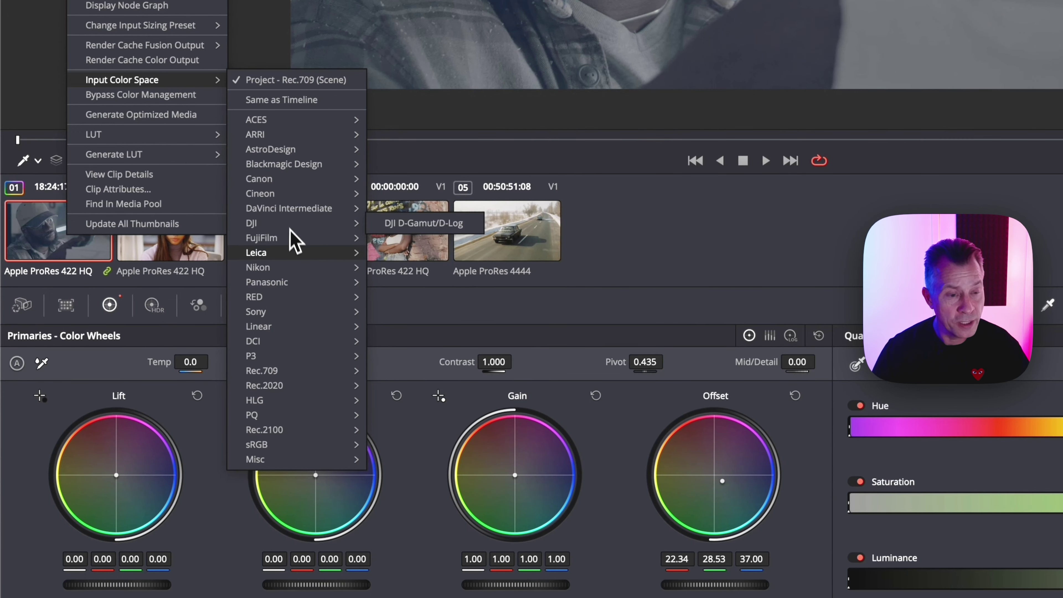
{"action": "mouse_move", "coordinate": [302, 297]}
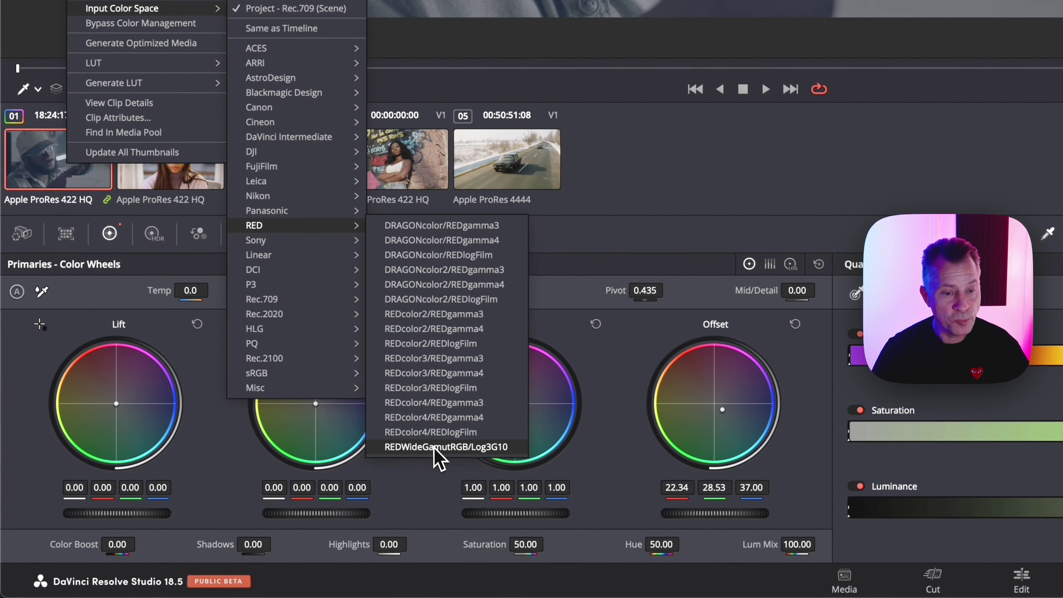
{"action": "left_click", "coordinate": [435, 447]}
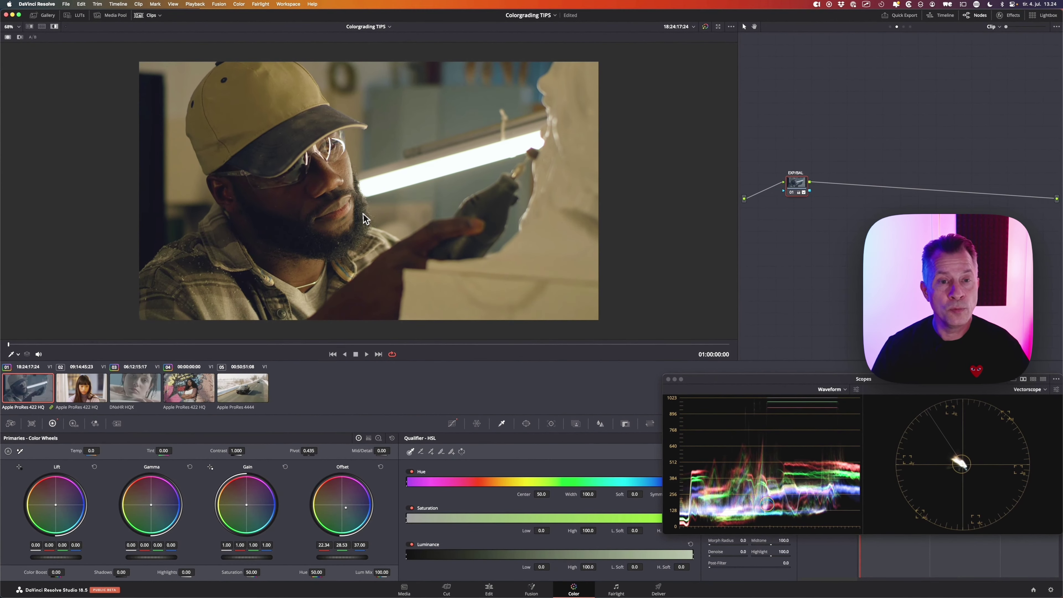
Set the third clip's input color space to an ARRI profile.
{"action": "left_click", "coordinate": [138, 388]}
{"action": "right_click", "coordinate": [134, 395]}
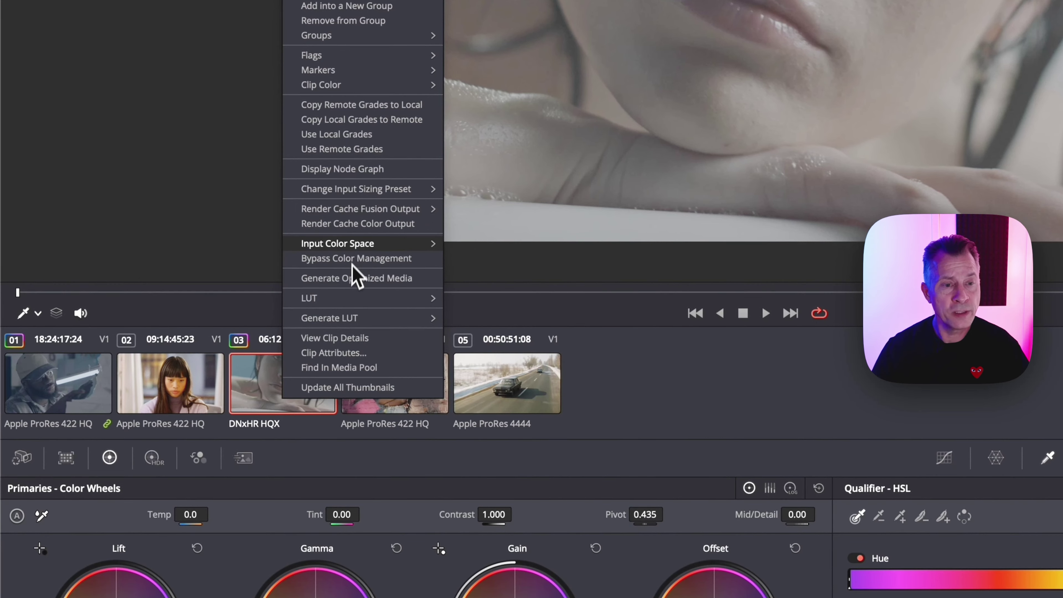
{"action": "mouse_move", "coordinate": [355, 244]}
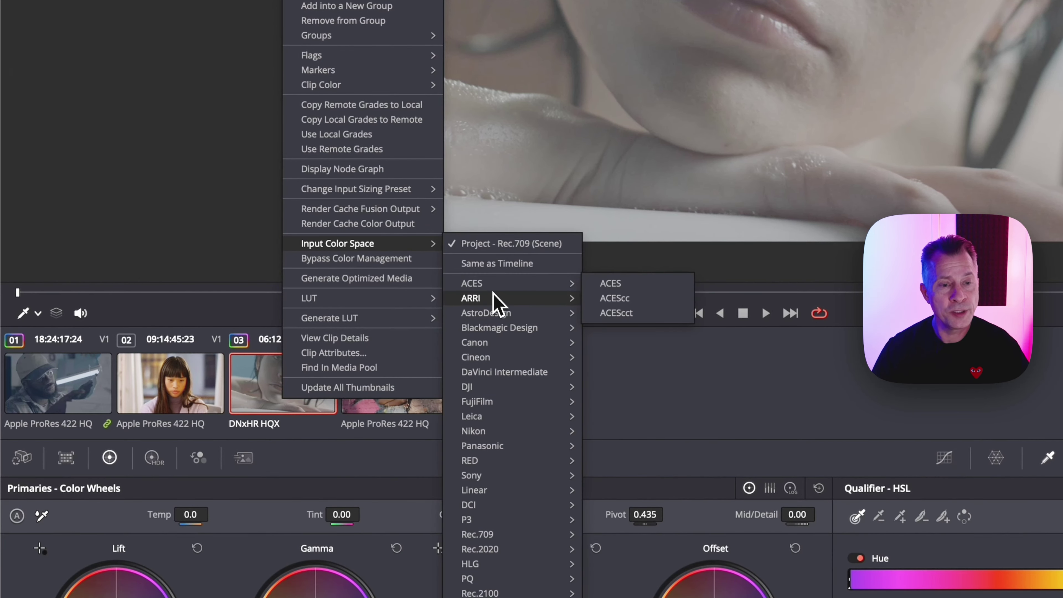
{"action": "mouse_move", "coordinate": [536, 299]}
{"action": "left_click", "coordinate": [612, 305]}
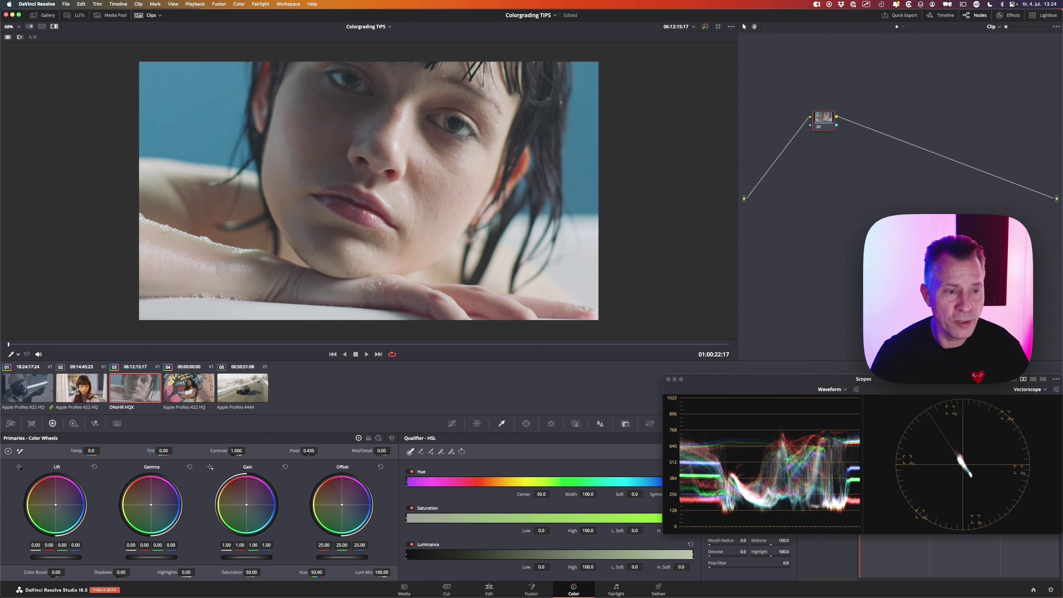
Add two serial nodes after node 01 of the third clip and delete both again.
{"action": "left_click", "coordinate": [38, 393]}
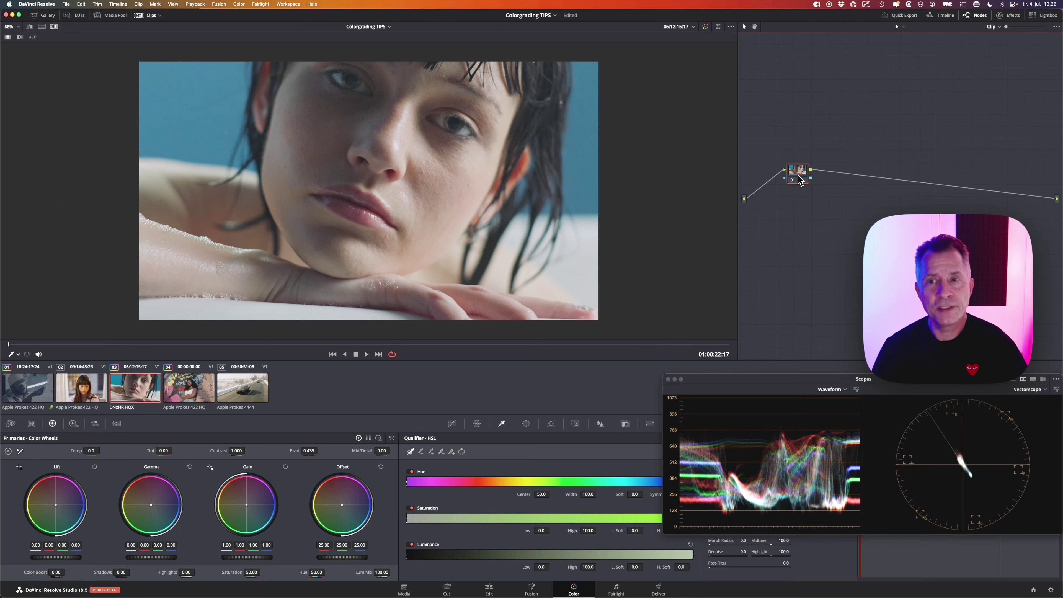
{"action": "key", "text": "alt+s"}
{"action": "key", "text": "alt+s"}
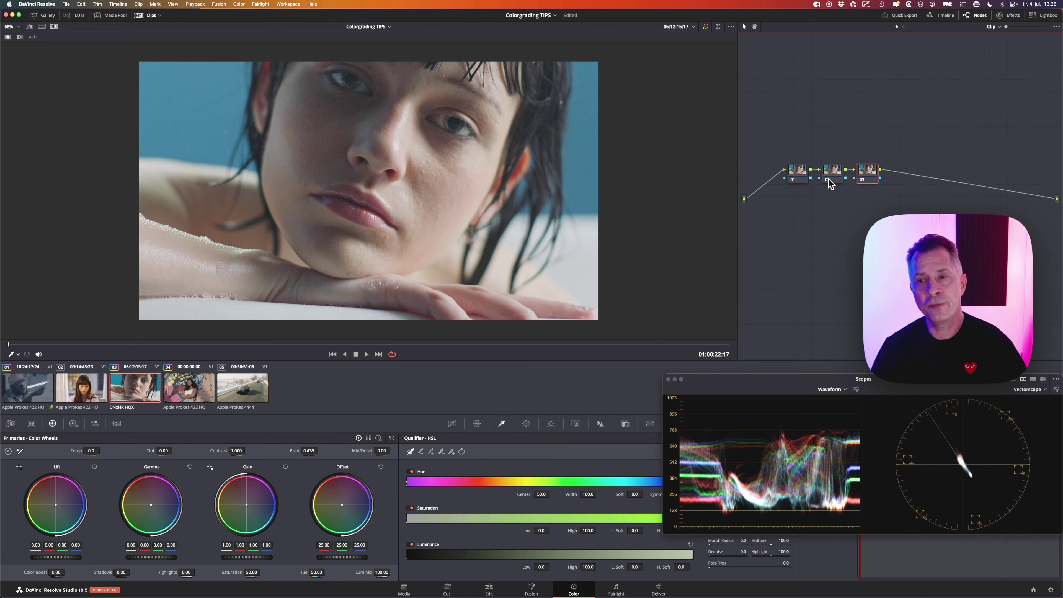
{"action": "key", "text": "Delete"}
{"action": "key", "text": "Delete"}
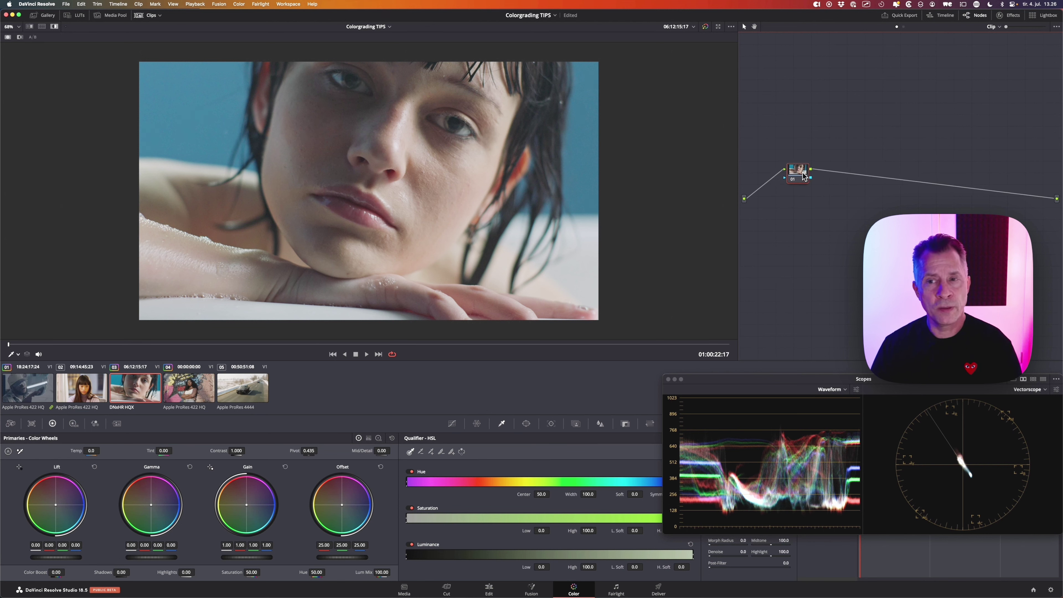
Qualify the blue background on node 01 with Clean Black 23.9, Clean White 17.4, Blur Radius 30.9 and Denoise 3.1.
{"action": "left_click_drag", "start_coordinate": [803, 177], "coordinate": [787, 153]}
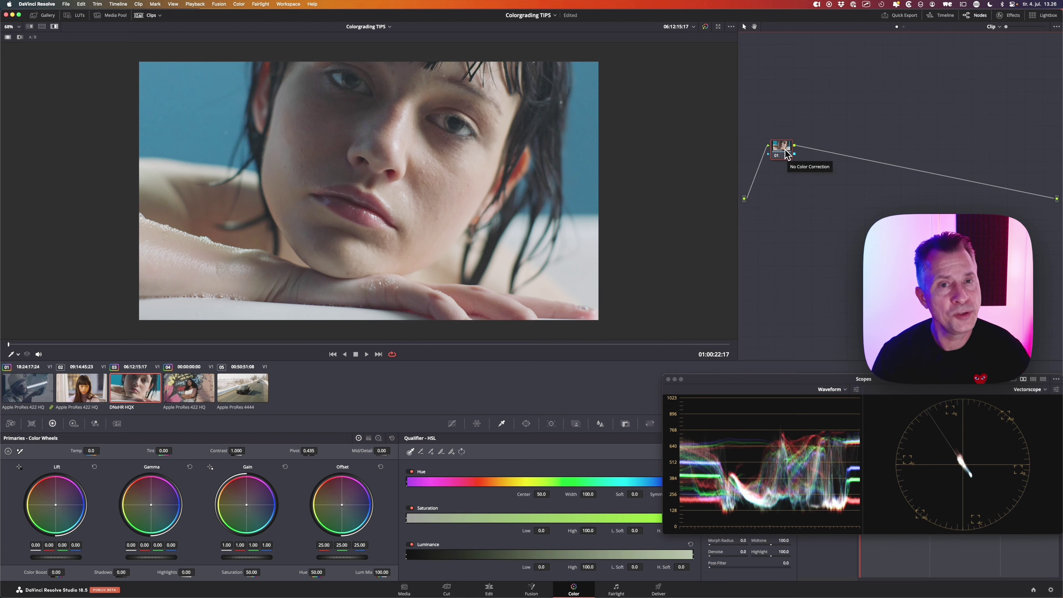
{"action": "left_click_drag", "start_coordinate": [786, 152], "coordinate": [795, 156]}
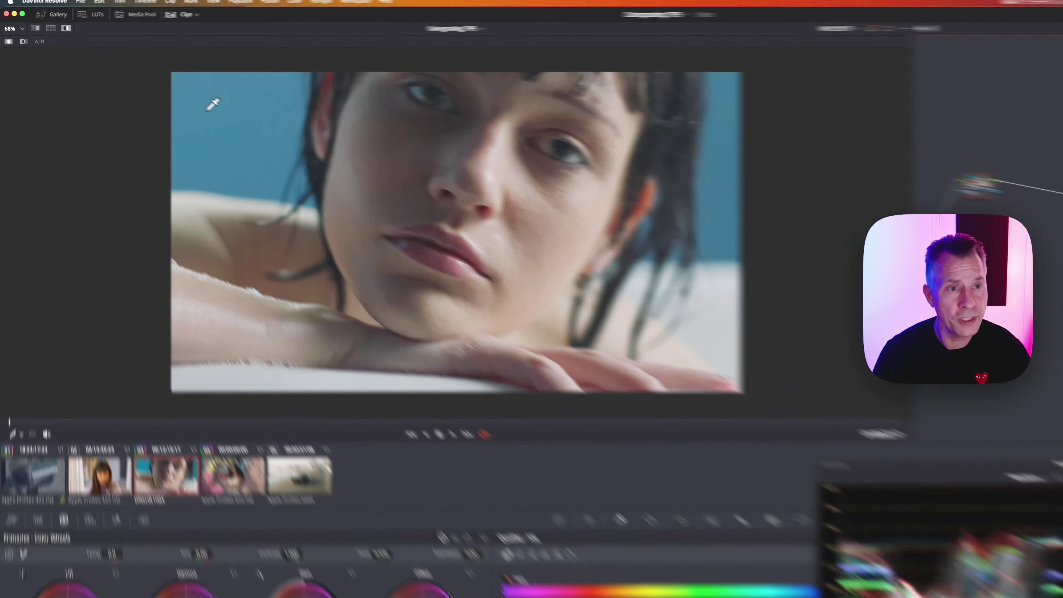
{"action": "left_click", "coordinate": [174, 98]}
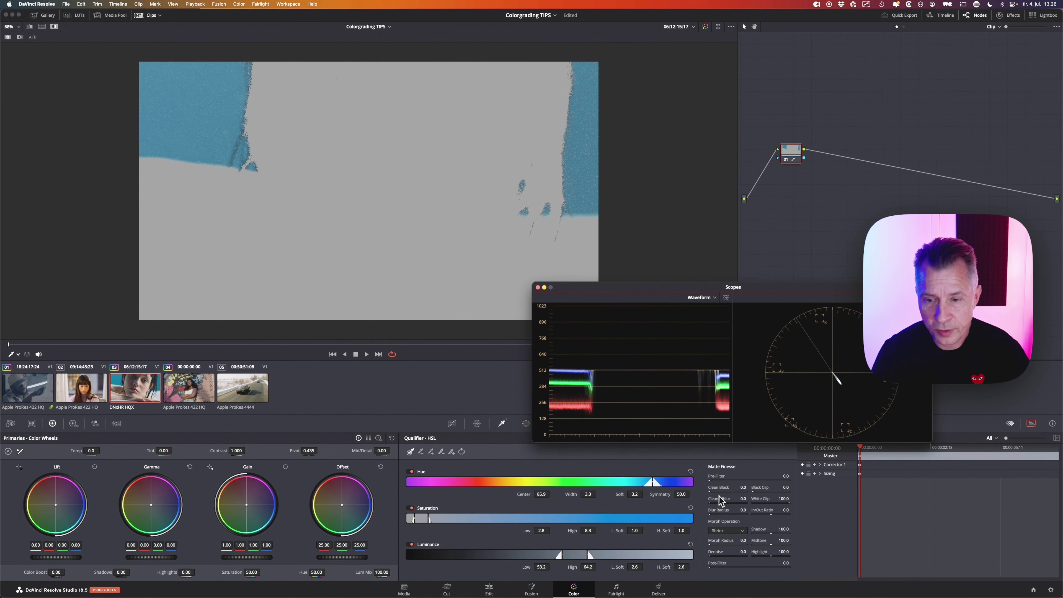
{"action": "left_click_drag", "start_coordinate": [709, 503], "coordinate": [720, 491]}
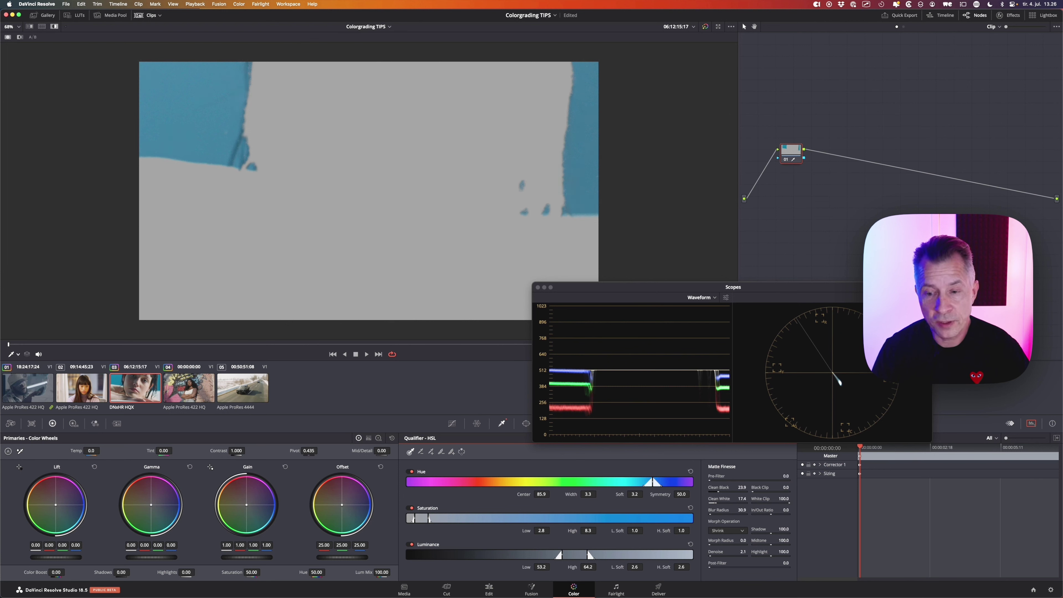
Turn off the qualifier highlight and reduce the blue background's saturation to 25.90, with the scopes window moved off the viewer.
{"action": "left_click", "coordinate": [686, 308]}
{"action": "left_click_drag", "start_coordinate": [680, 287], "coordinate": [781, 420]}
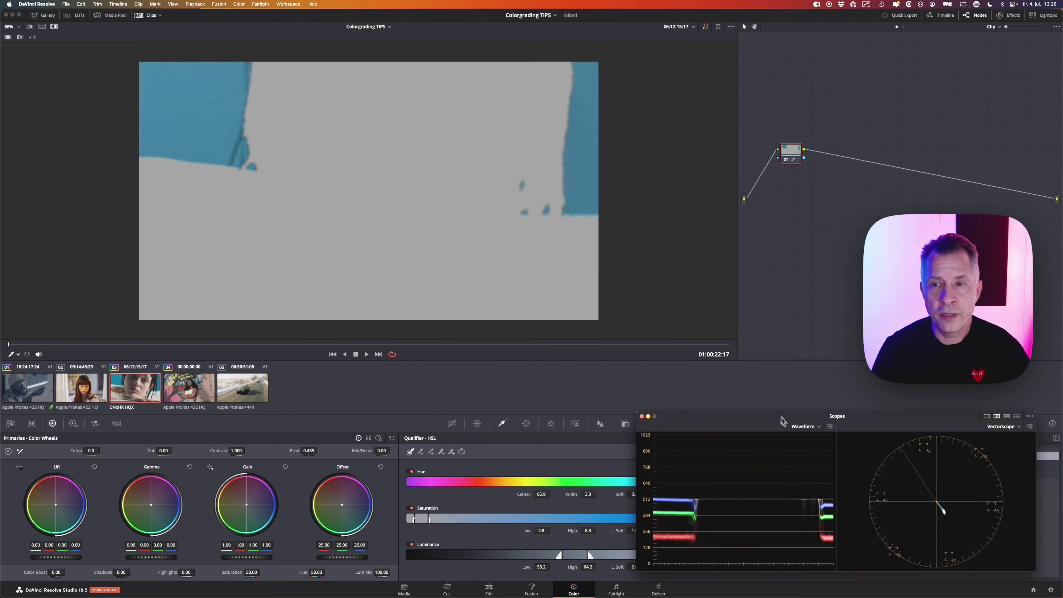
{"action": "left_click", "coordinate": [54, 27]}
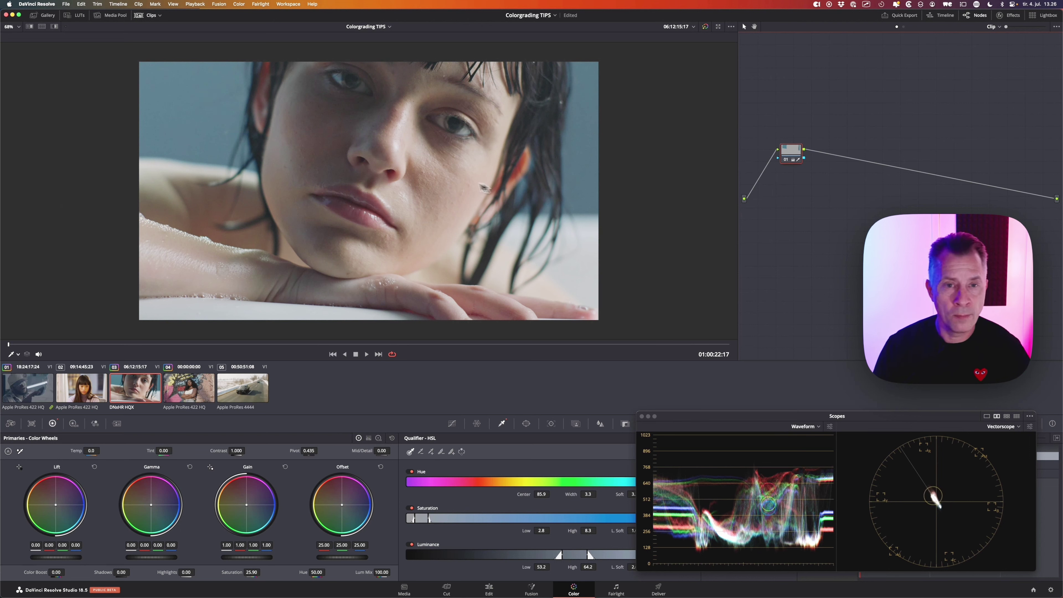
Add a serial node after node 01 and warm its Gamma to red 0.01, green -0.01 and blue -0.02.
{"action": "key", "text": "alt+s"}
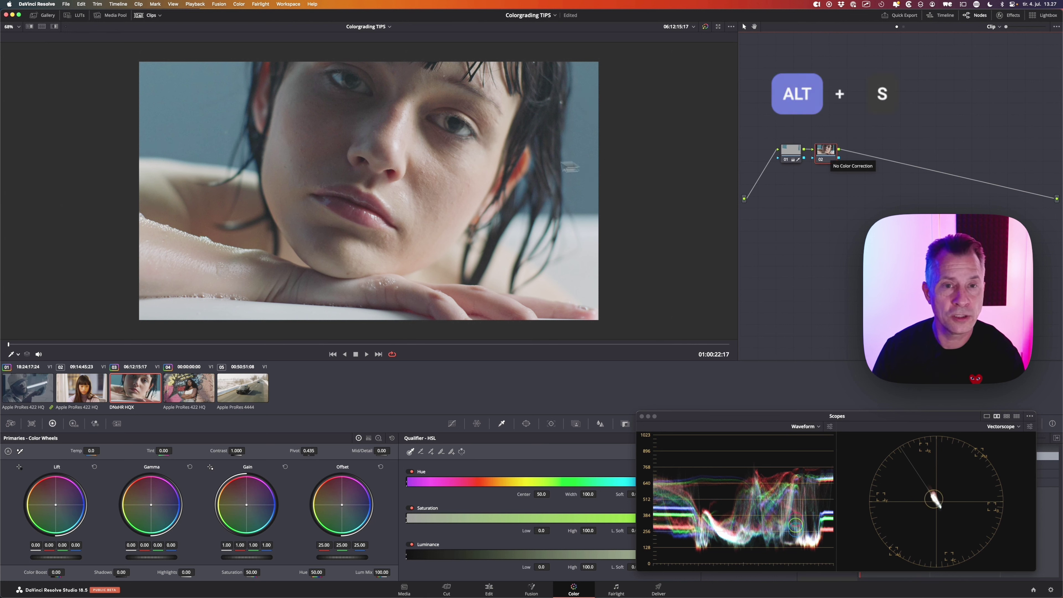
{"action": "left_click", "coordinate": [453, 195]}
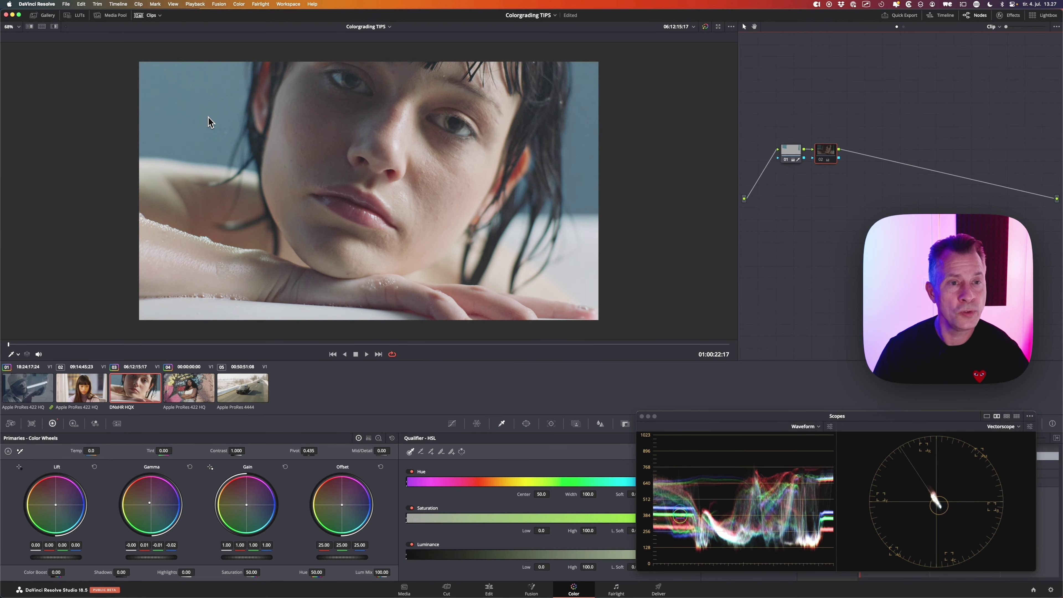
Rearrange nodes 01 and 02 in the node graph so they sit further apart at about the same height.
{"action": "left_click_drag", "start_coordinate": [825, 154], "coordinate": [853, 198]}
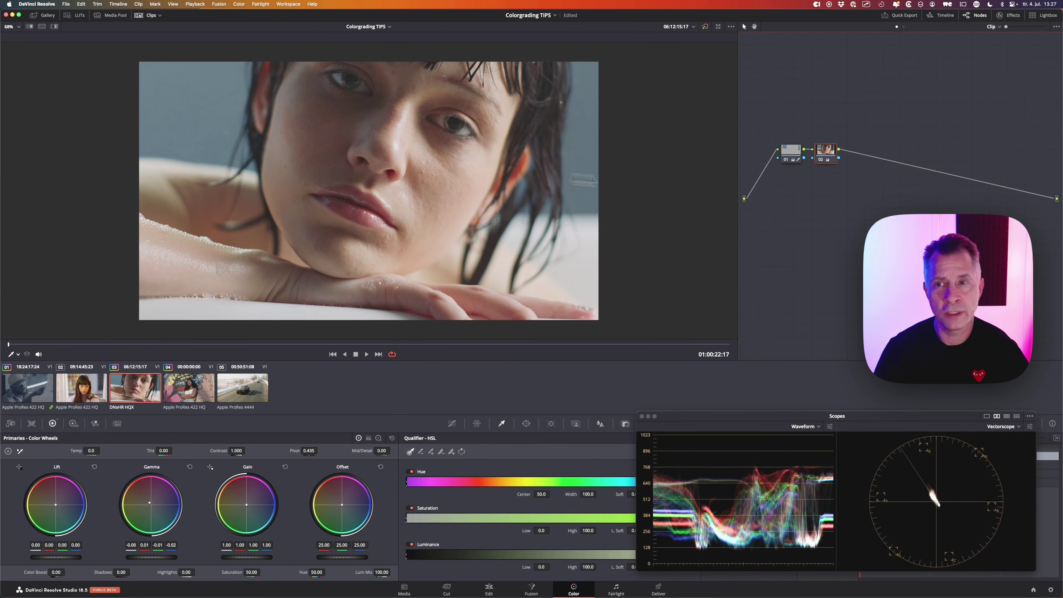
{"action": "left_click_drag", "start_coordinate": [674, 307], "coordinate": [668, 255]}
{"action": "left_click_drag", "start_coordinate": [565, 230], "coordinate": [543, 255]}
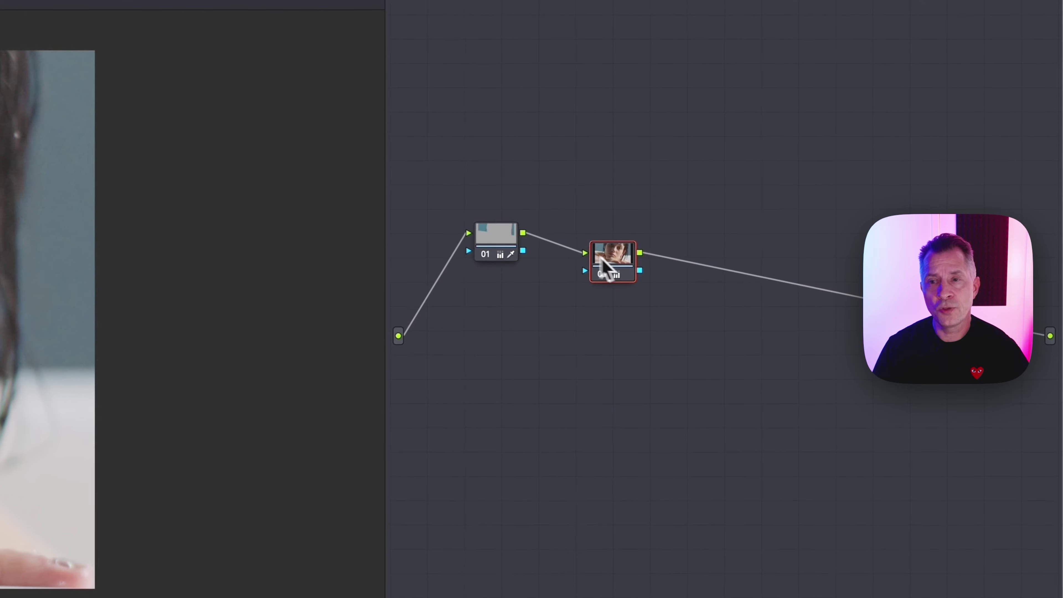
{"action": "left_click_drag", "start_coordinate": [617, 274], "coordinate": [611, 274]}
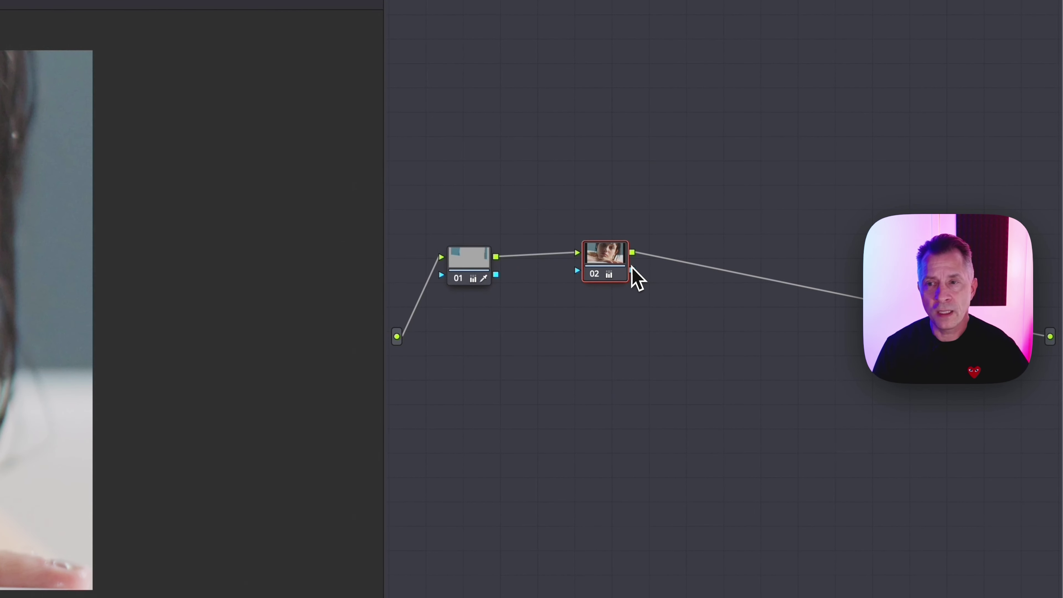
Add a layer node beneath node 02, tidy the branches and the layer mixer, and delete the added layer again.
{"action": "right_click", "coordinate": [604, 258]}
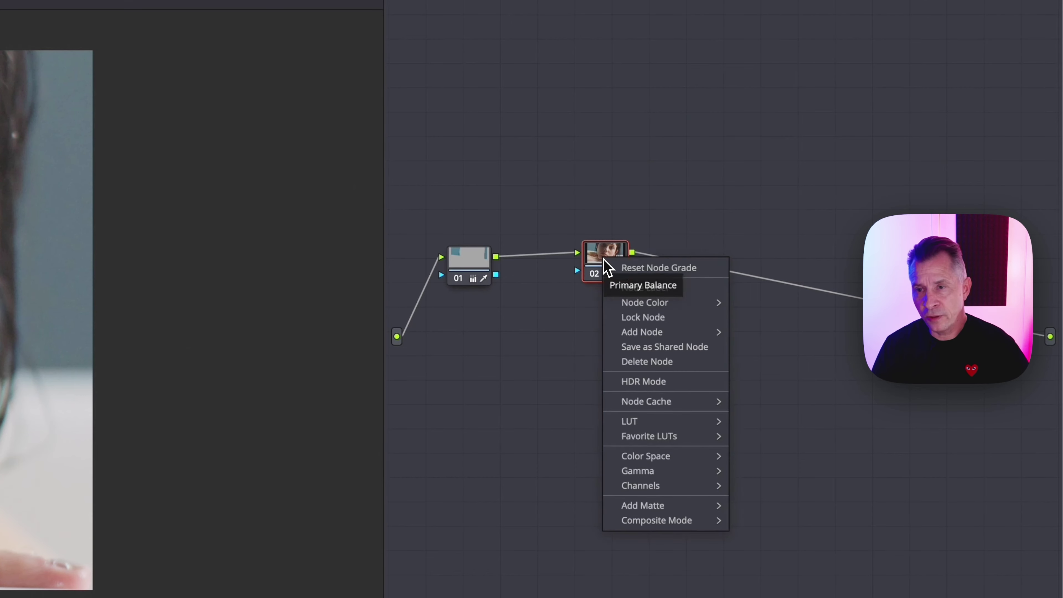
{"action": "mouse_move", "coordinate": [646, 335]}
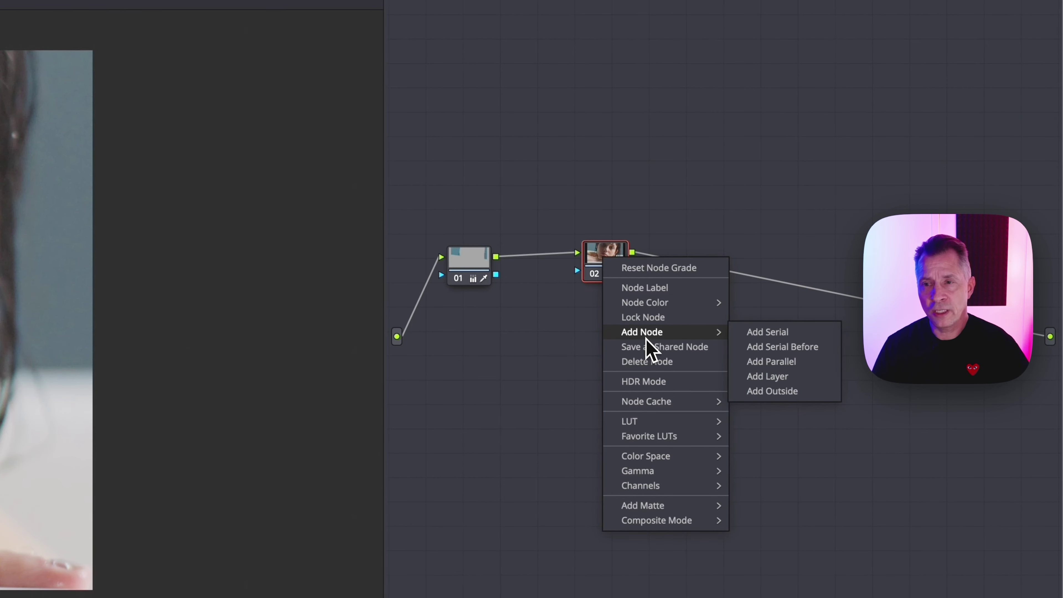
{"action": "left_click", "coordinate": [800, 377]}
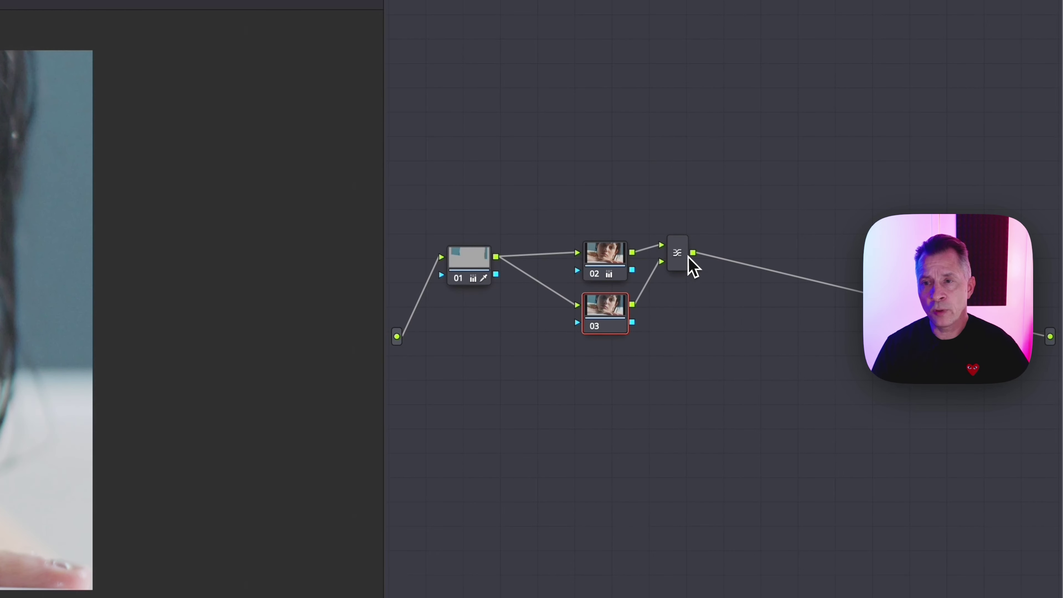
{"action": "left_click_drag", "start_coordinate": [688, 258], "coordinate": [707, 295]}
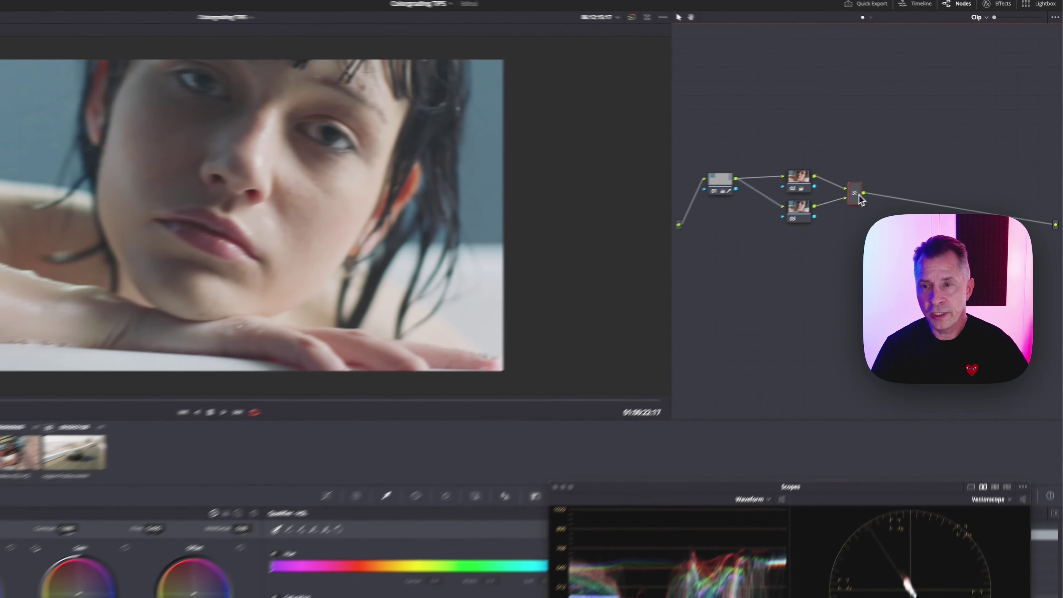
{"action": "left_click", "coordinate": [801, 212]}
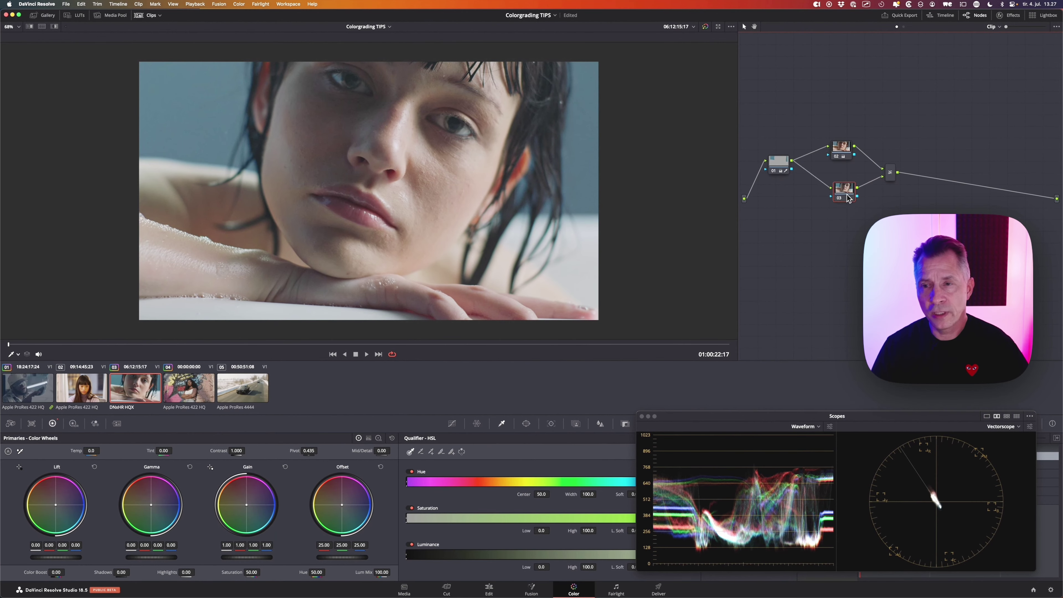
{"action": "left_click_drag", "start_coordinate": [847, 195], "coordinate": [847, 194]}
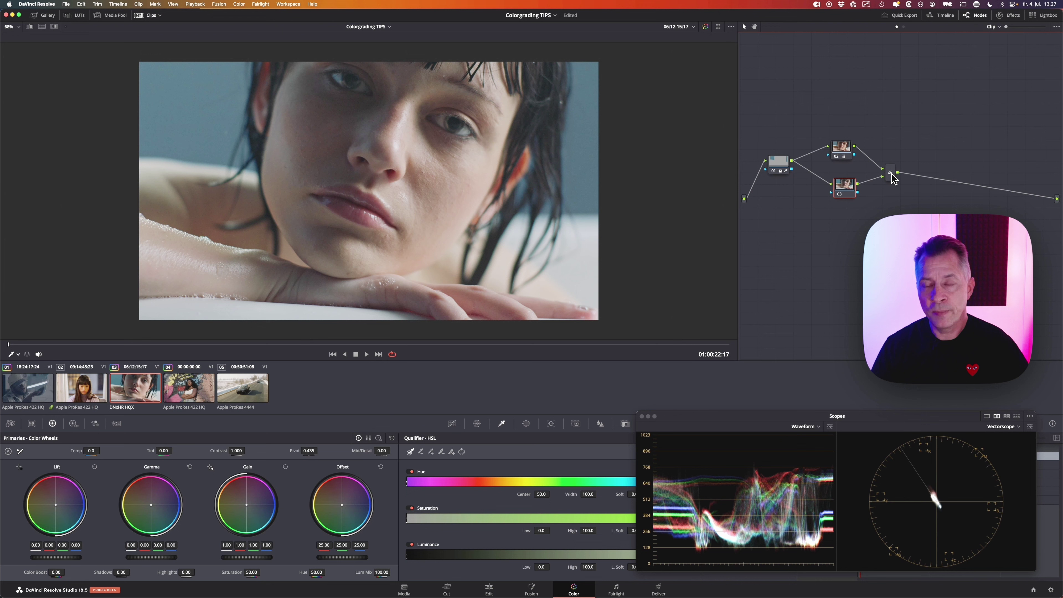
{"action": "left_click_drag", "start_coordinate": [841, 146], "coordinate": [877, 161]}
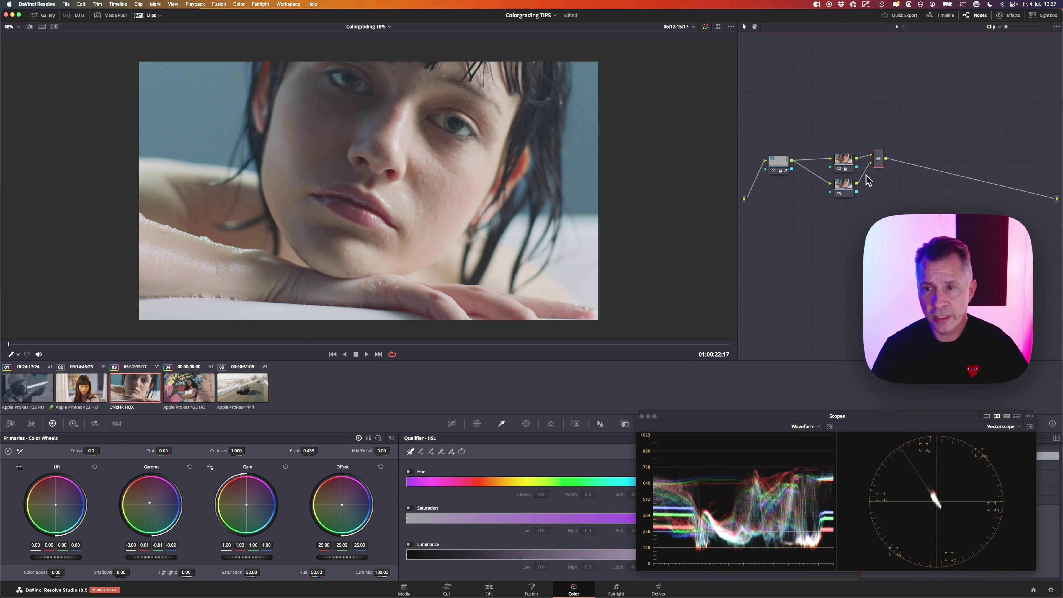
{"action": "key", "text": "Delete"}
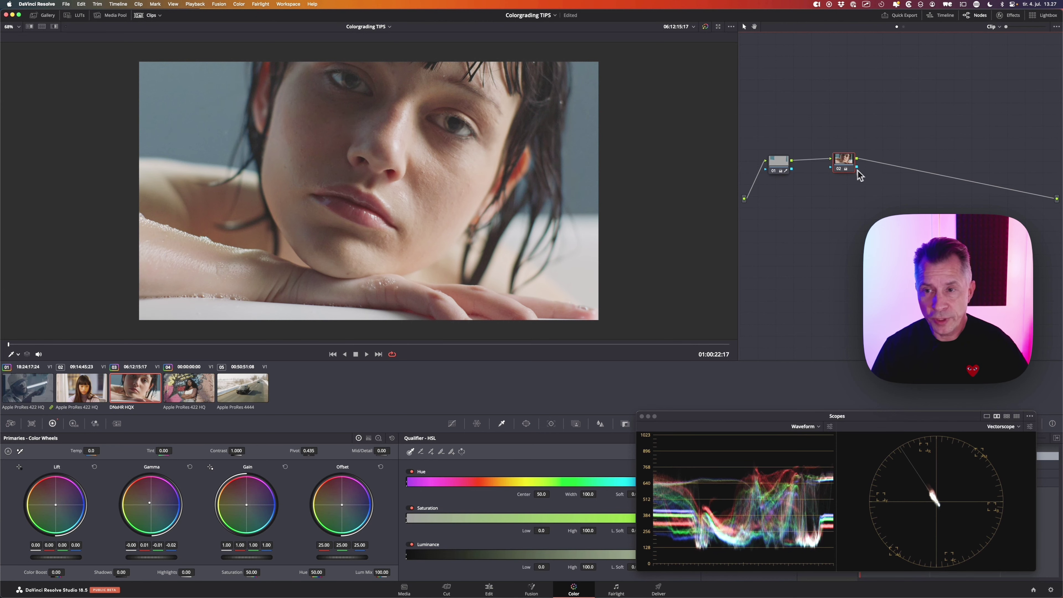
Add a layer node to node 02 in the third clip's node graph.
{"action": "key", "text": "alt+l"}
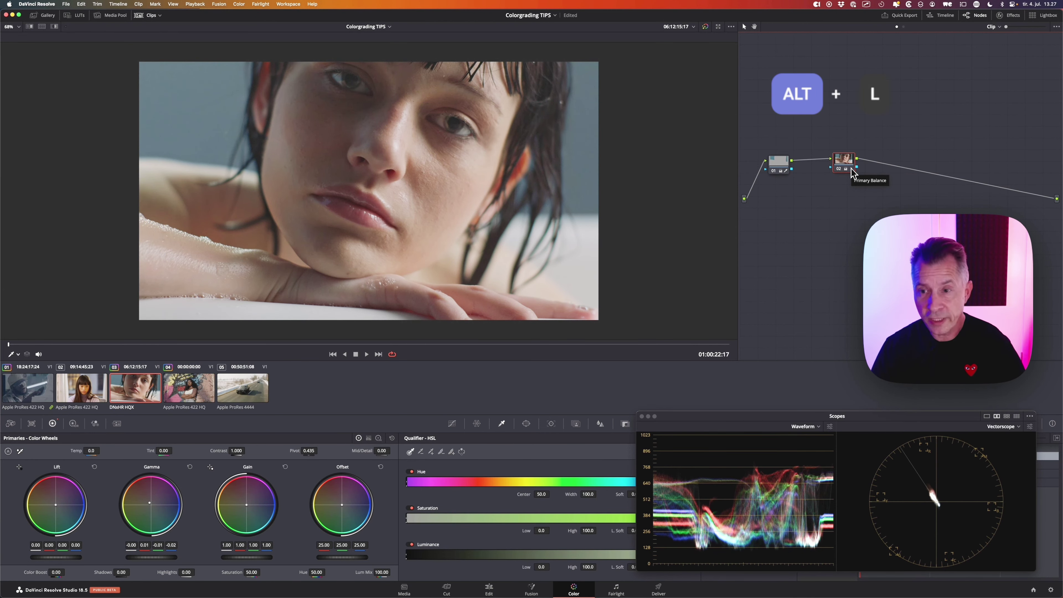
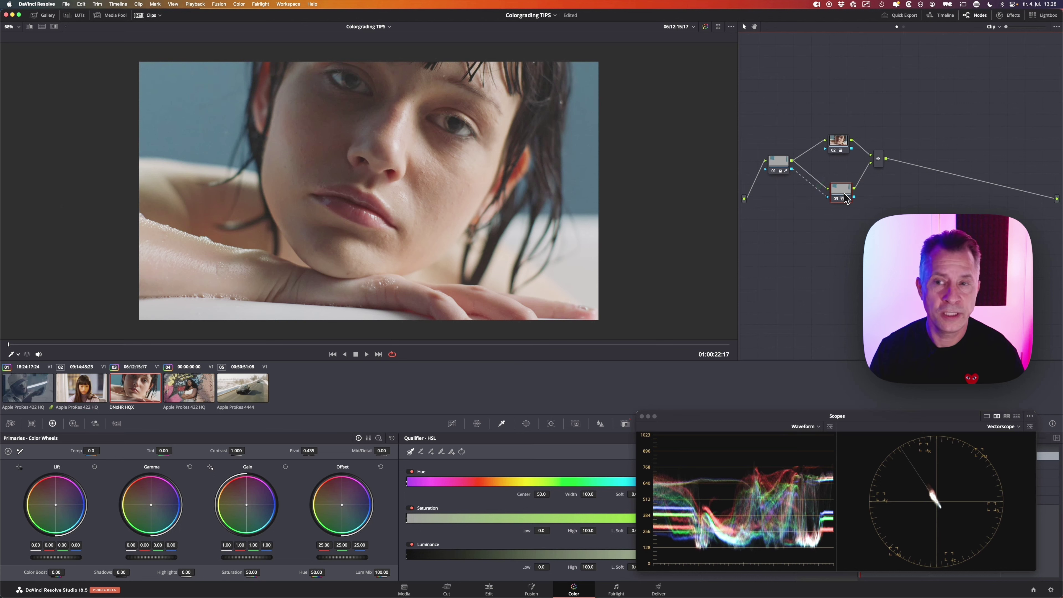
Spread the two layered branches further apart, moving node 03 down and node 02 up, and keep node 02 selected.
{"action": "left_click_drag", "start_coordinate": [844, 198], "coordinate": [845, 202]}
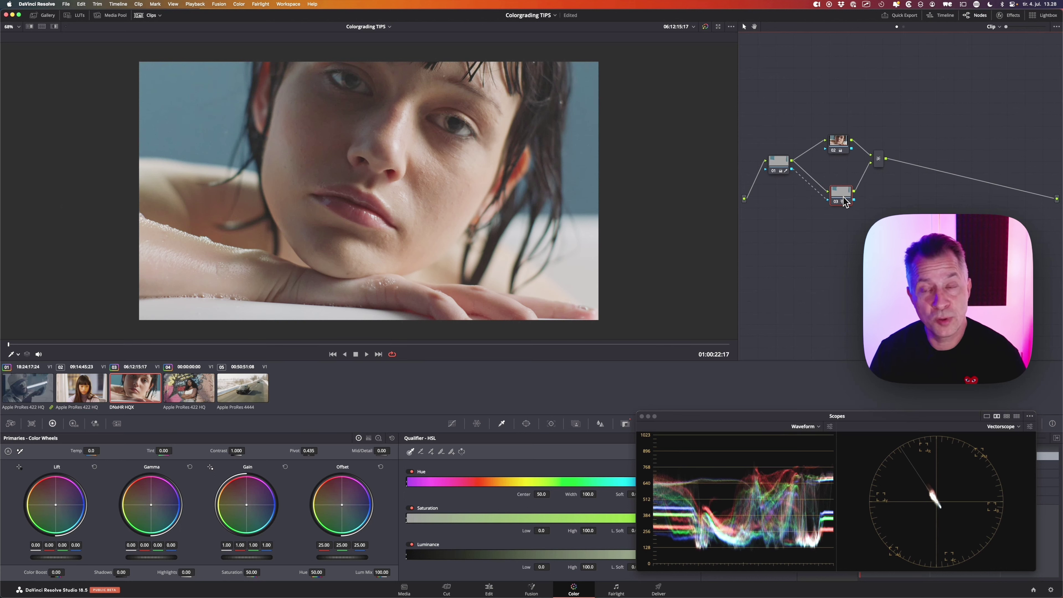
{"action": "left_click_drag", "start_coordinate": [837, 148], "coordinate": [836, 139]}
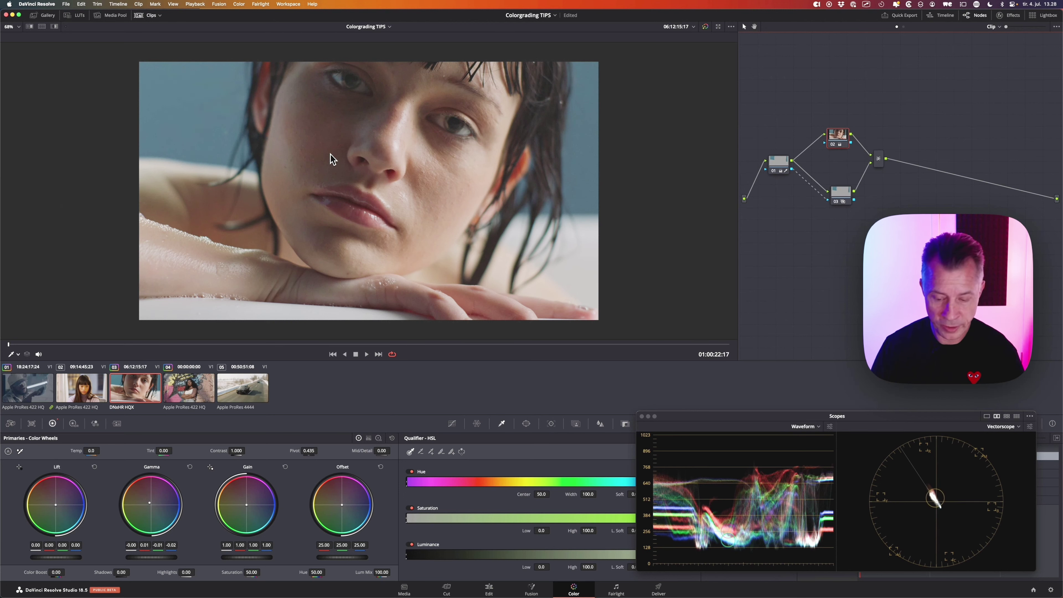
{"action": "left_click", "coordinate": [843, 198]}
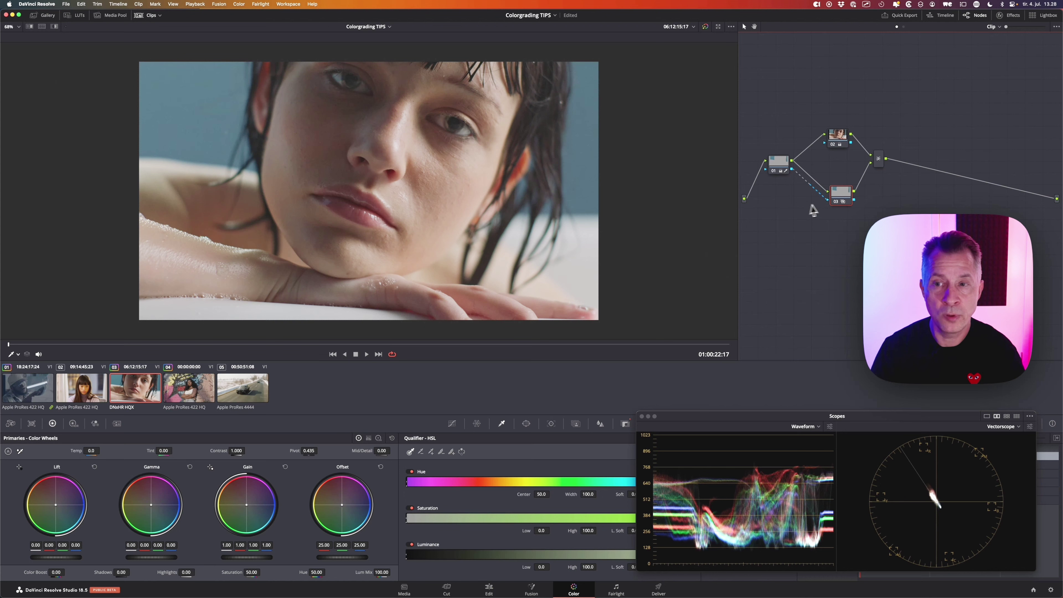
{"action": "left_click", "coordinate": [838, 146]}
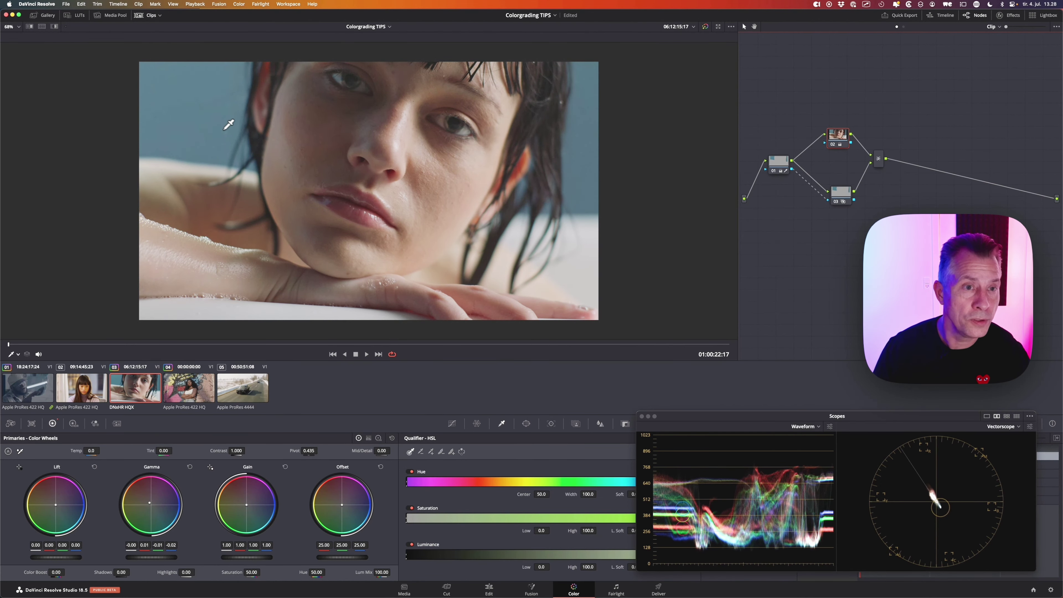
Inspect the blue background beside the hair up close, and nudge nodes 02, 03 and the layer mixer into a tidier arrangement.
{"action": "scroll", "coordinate": [228, 124], "scroll_direction": "up", "scroll_amount": 6}
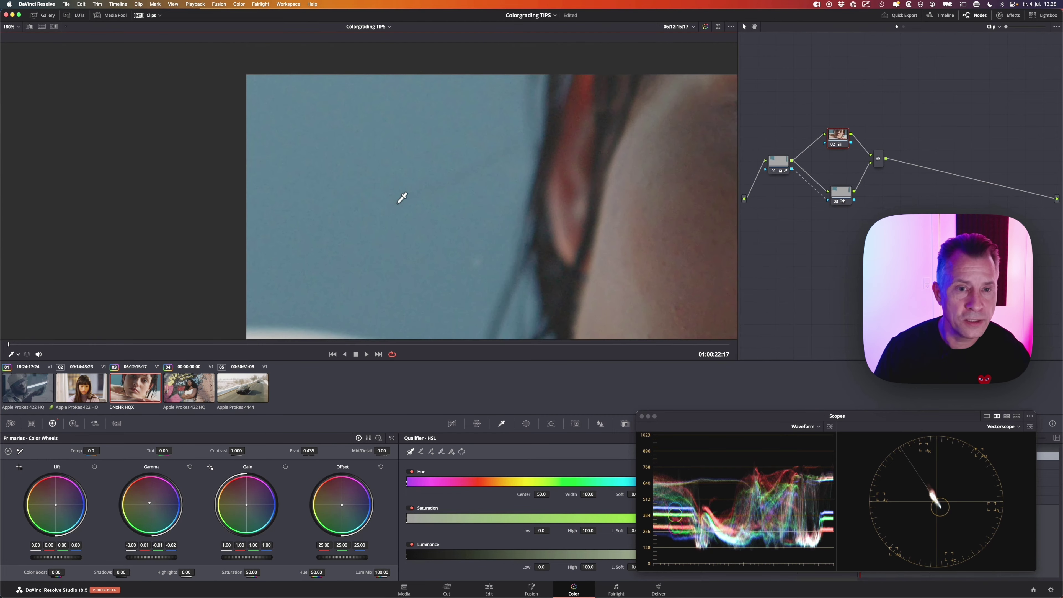
{"action": "scroll", "coordinate": [402, 197], "scroll_direction": "up", "scroll_amount": 1}
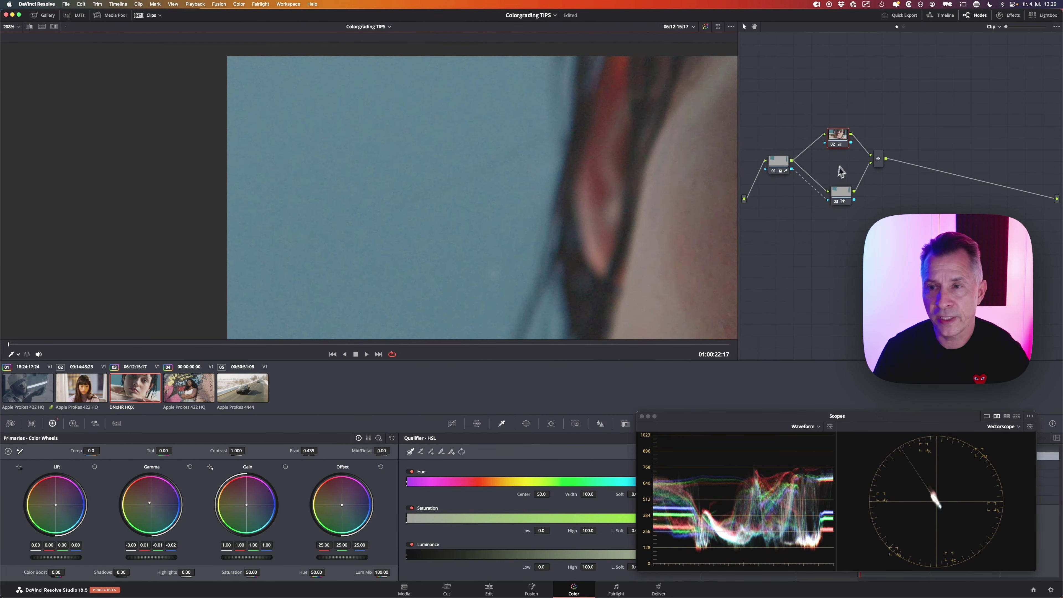
{"action": "scroll", "coordinate": [820, 163], "scroll_direction": "down", "scroll_amount": 1}
{"action": "scroll", "coordinate": [484, 182], "scroll_direction": "down", "scroll_amount": 5}
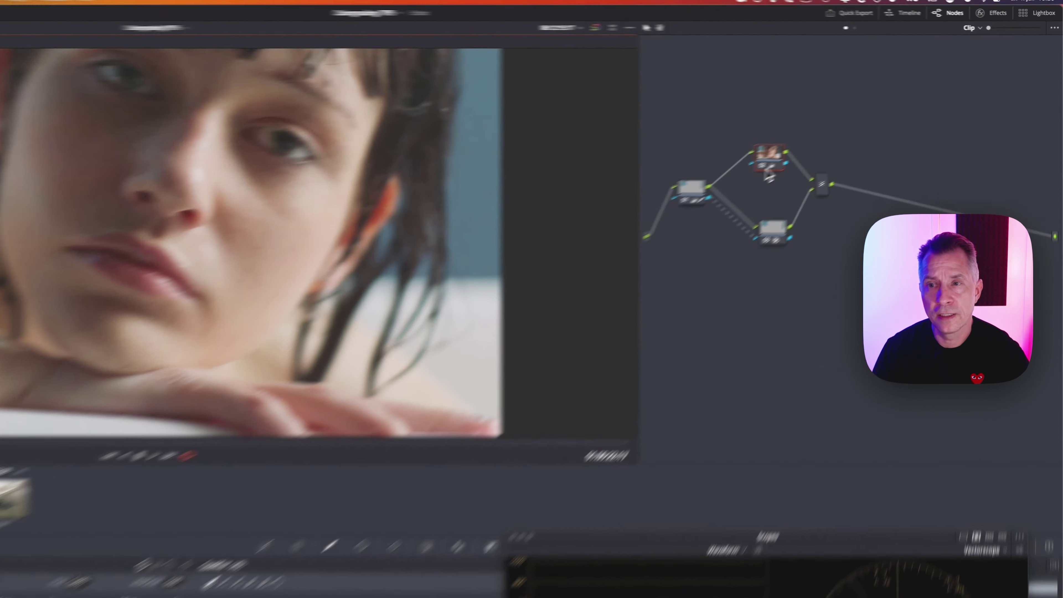
{"action": "left_click_drag", "start_coordinate": [837, 130], "coordinate": [839, 140]}
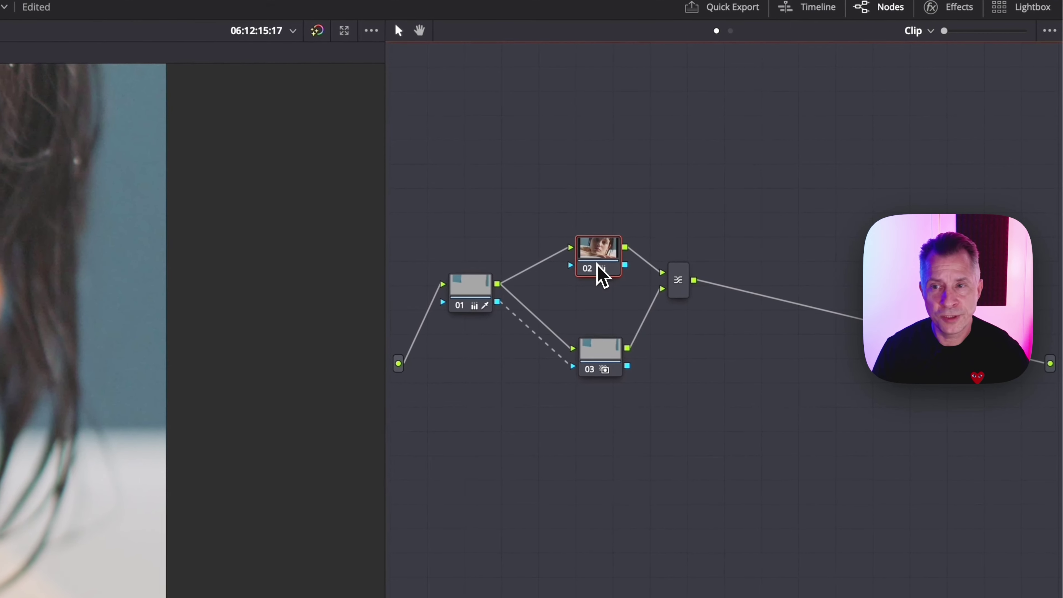
{"action": "left_click_drag", "start_coordinate": [603, 369], "coordinate": [597, 360]}
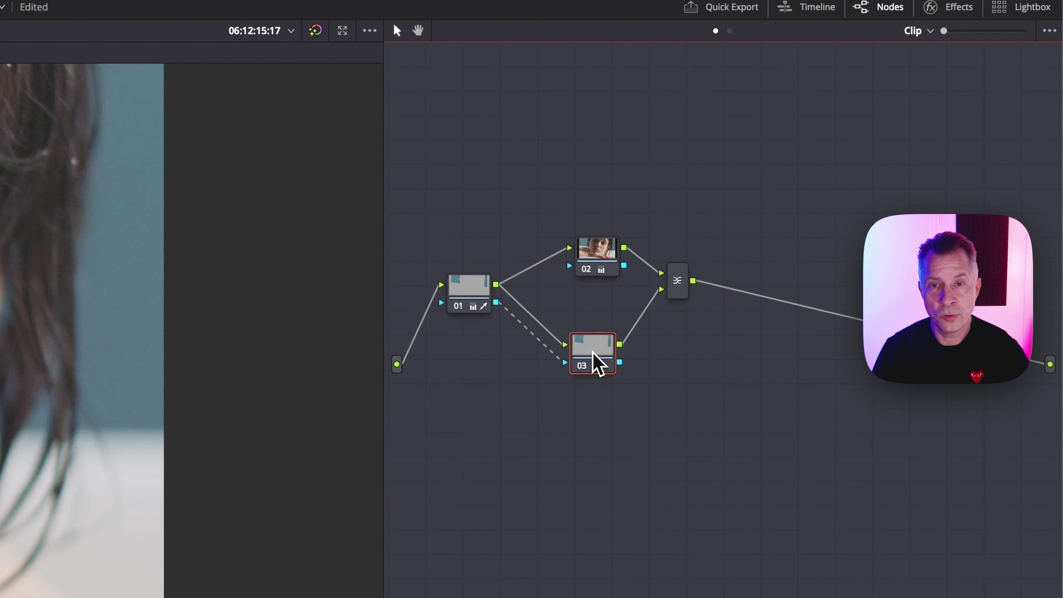
{"action": "left_click_drag", "start_coordinate": [686, 291], "coordinate": [694, 312]}
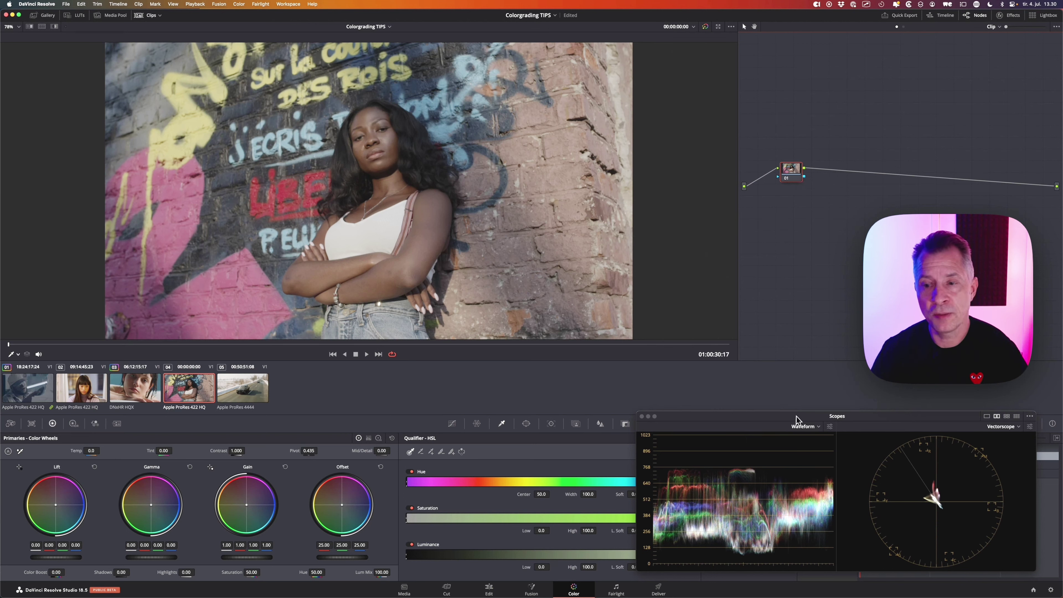
Move the floating scopes window slightly higher and place the fourth clip's node 01 closer to the graph's input.
{"action": "left_click_drag", "start_coordinate": [796, 420], "coordinate": [823, 385]}
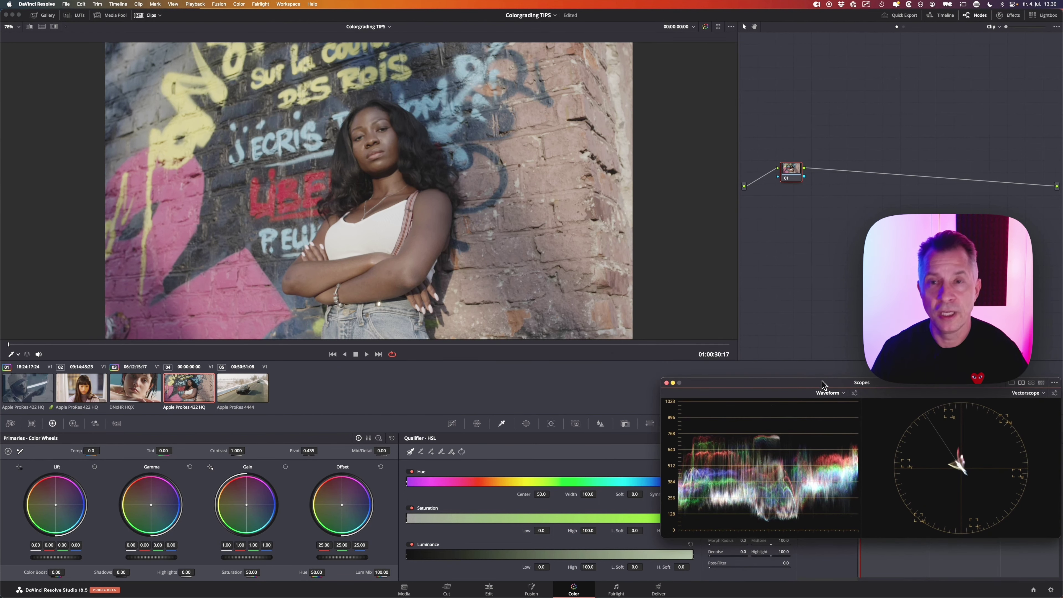
{"action": "left_click_drag", "start_coordinate": [797, 181], "coordinate": [789, 166]}
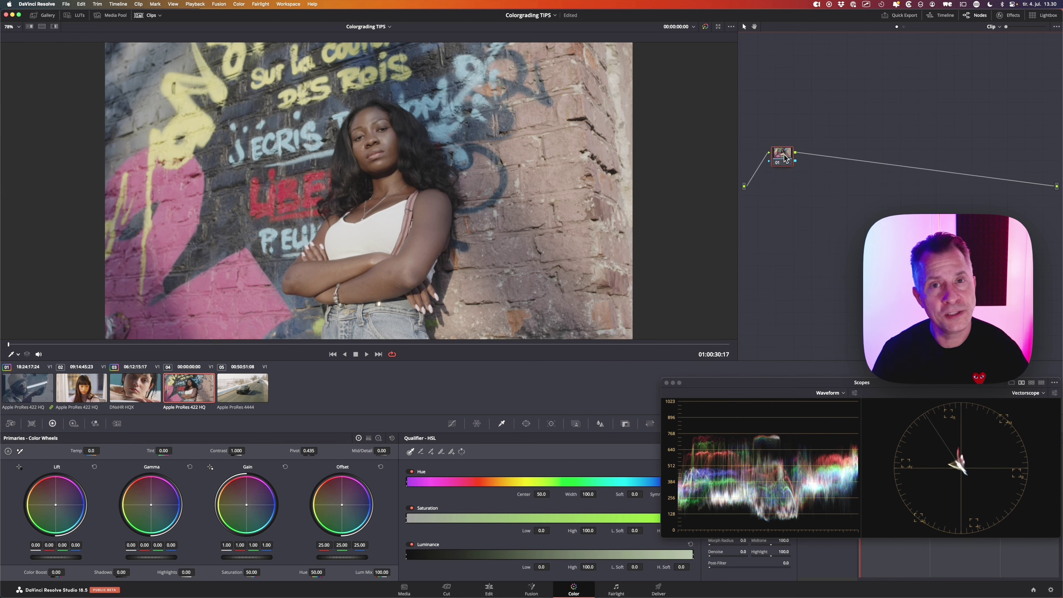
{"action": "left_click_drag", "start_coordinate": [784, 154], "coordinate": [787, 157]}
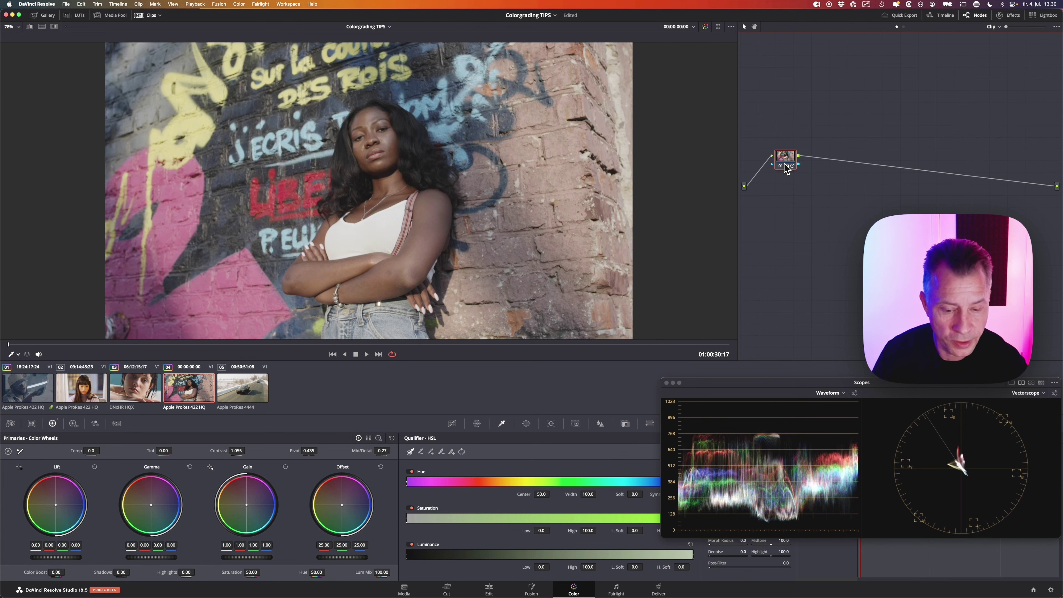
Grade node 01 with Contrast 1.153, Mid/Detail -0.27, Gamma RGB 0.02, -0.01, -0.03 and Gain RGB 1.04, 0.99, 0.94.
{"action": "left_click_drag", "start_coordinate": [236, 450], "coordinate": [248, 450]}
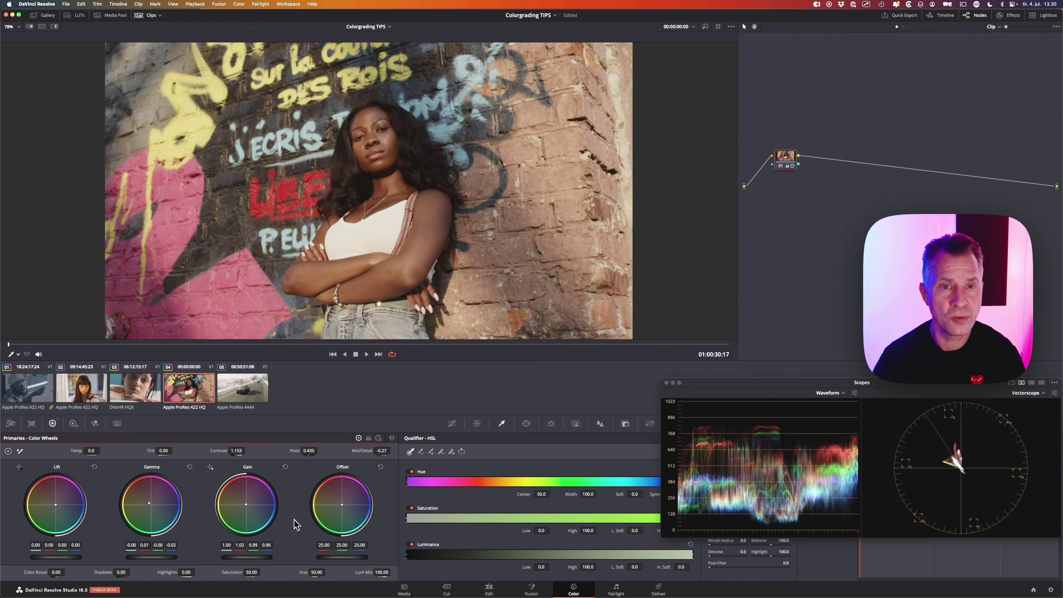
{"action": "scroll", "coordinate": [423, 159], "scroll_direction": "up", "scroll_amount": 5}
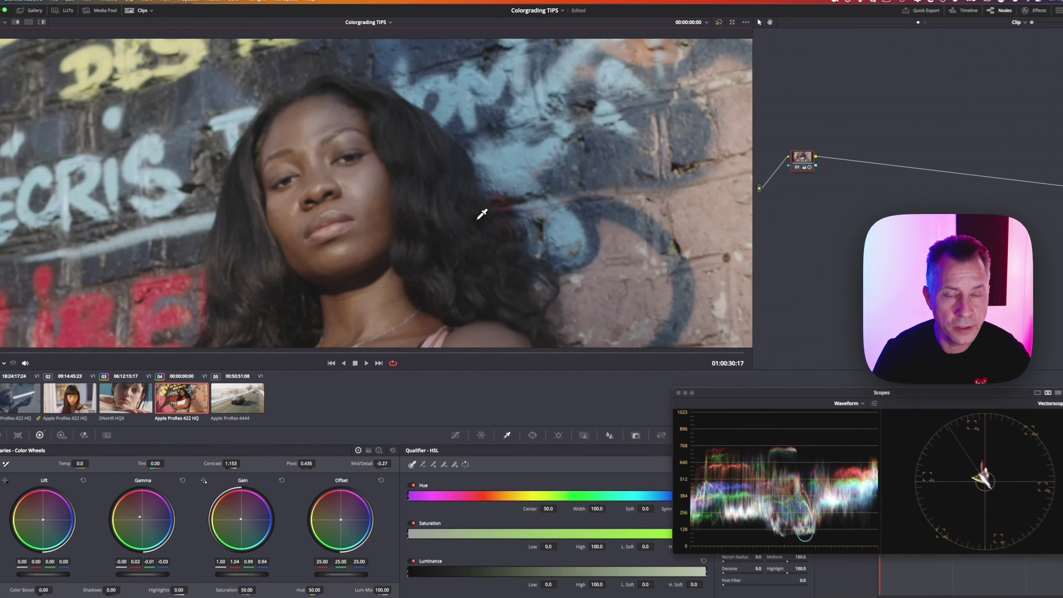
{"action": "scroll", "coordinate": [464, 224], "scroll_direction": "down", "scroll_amount": 2}
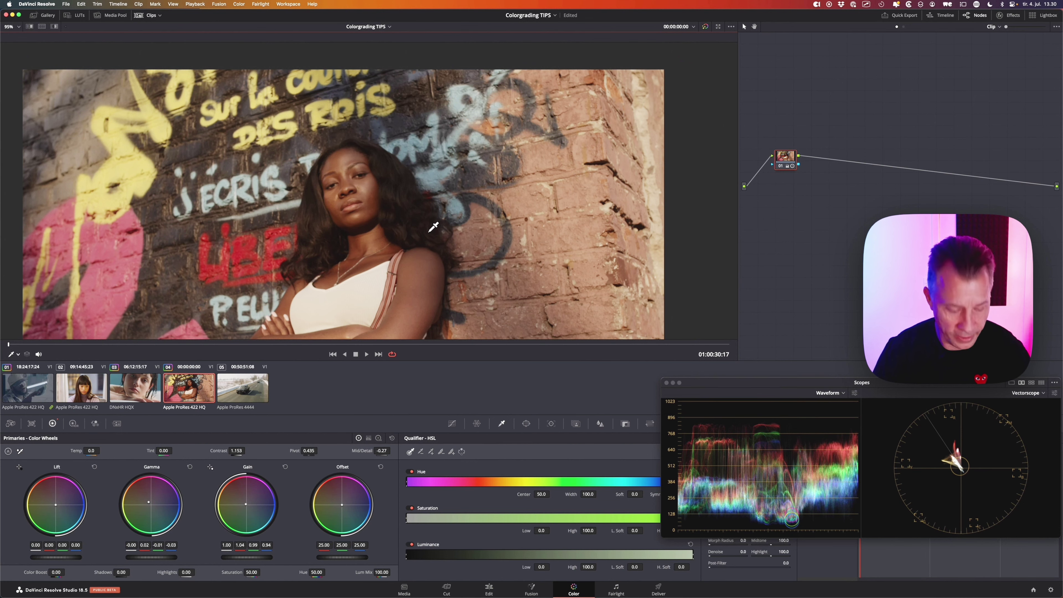
{"action": "scroll", "coordinate": [433, 226], "scroll_direction": "down", "scroll_amount": 2}
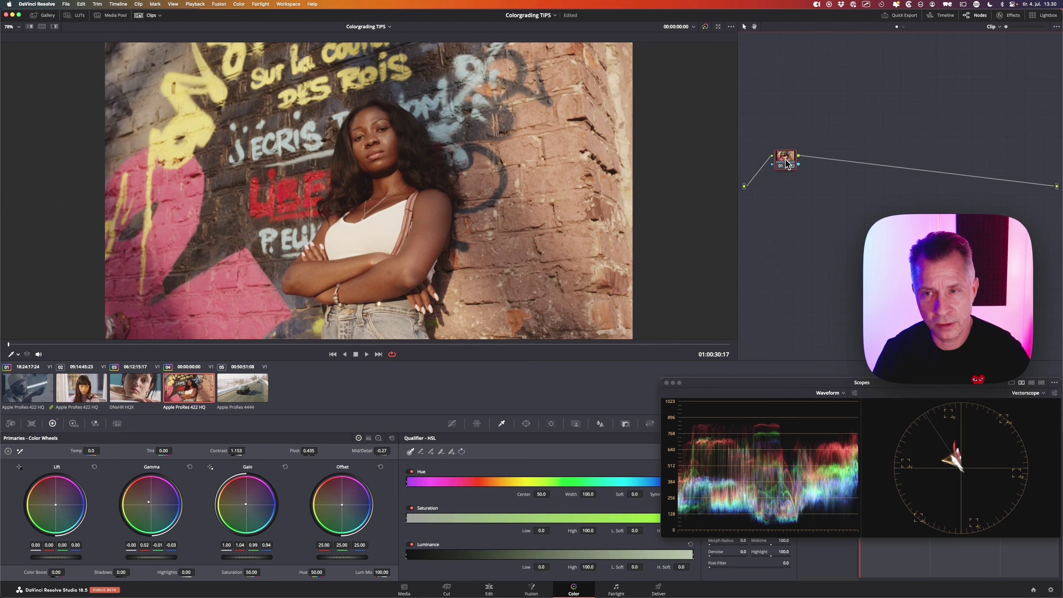
Add a serial node after node 01 and show its custom curves, with the scopes window moved aside.
{"action": "key", "text": "alt+s"}
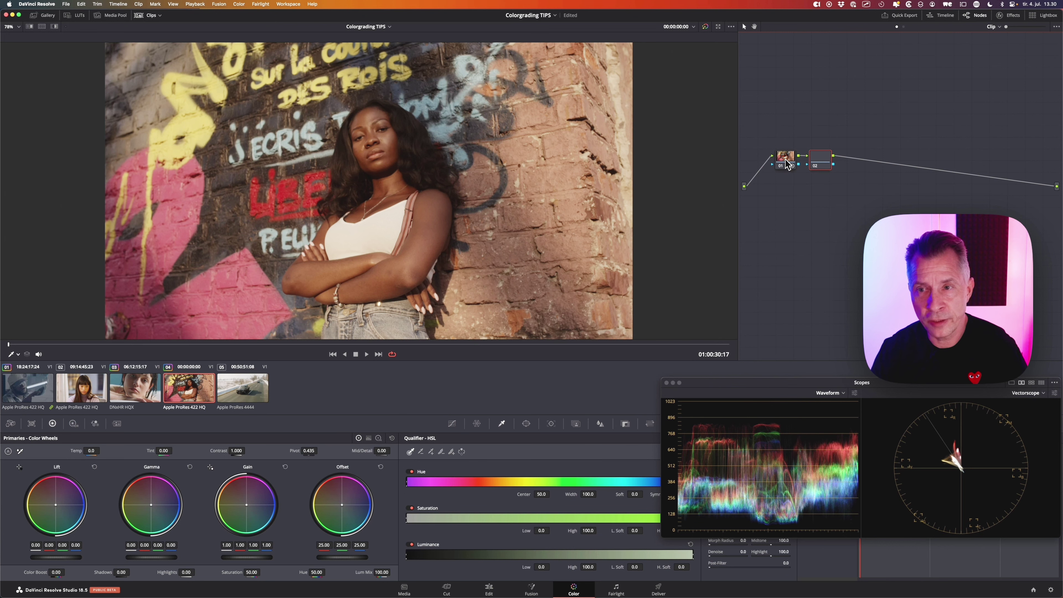
{"action": "left_click_drag", "start_coordinate": [738, 387], "coordinate": [826, 433]}
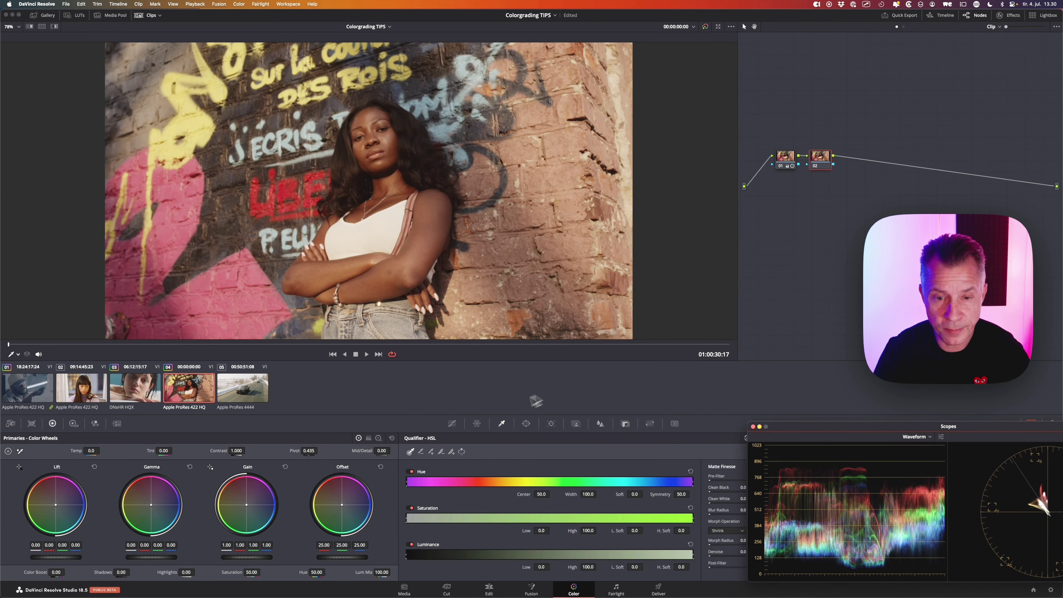
{"action": "left_click", "coordinate": [452, 424]}
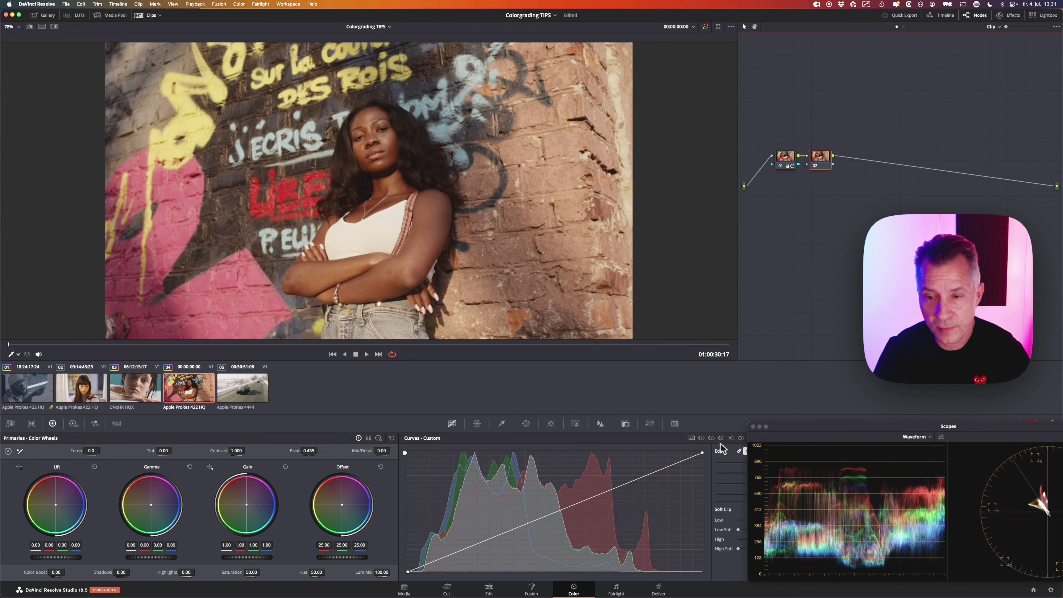
{"action": "left_click_drag", "start_coordinate": [783, 431], "coordinate": [862, 429]}
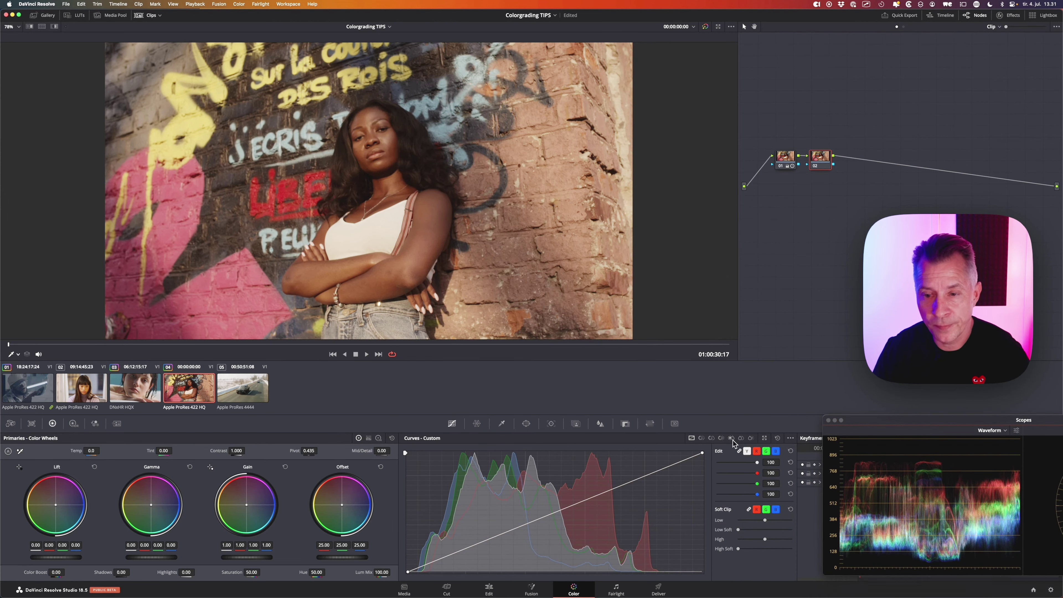
Show the Lum Vs Sat curve in an enlarged floating window and place it below the viewer image.
{"action": "left_click", "coordinate": [733, 439]}
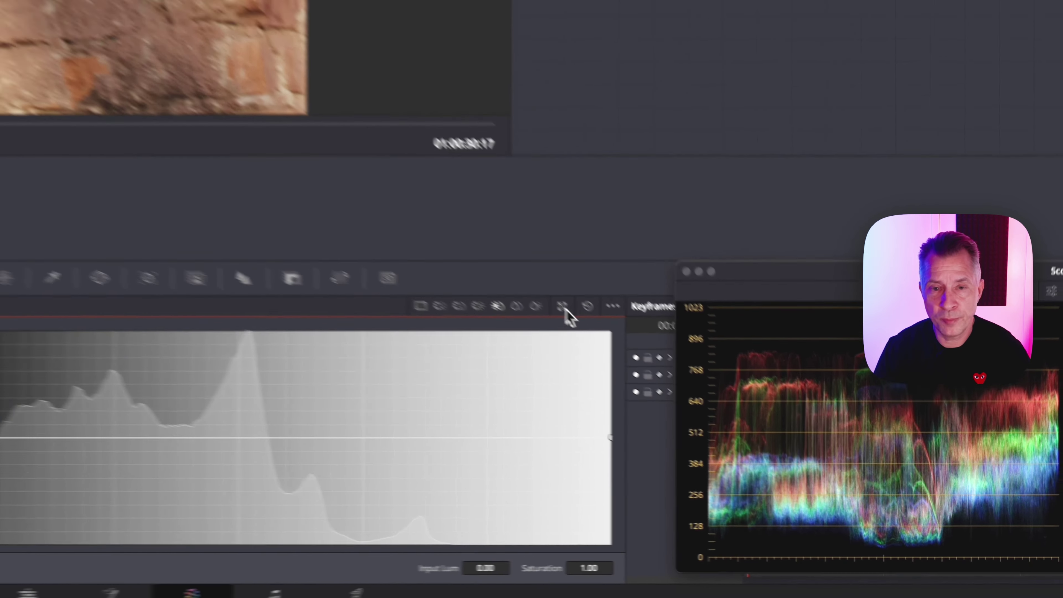
{"action": "left_click", "coordinate": [562, 306]}
{"action": "left_click_drag", "start_coordinate": [513, 183], "coordinate": [636, 359]}
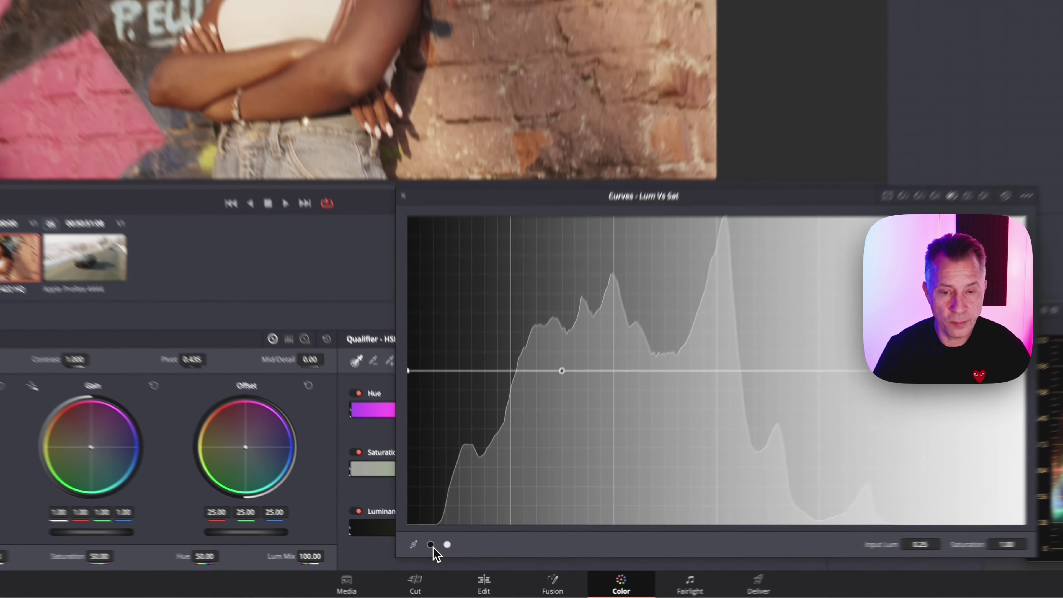
Add a shadow control point at input lum 0.45 on the Lum Vs Sat curve and lower the black end to saturation 0.41.
{"action": "left_click", "coordinate": [537, 457]}
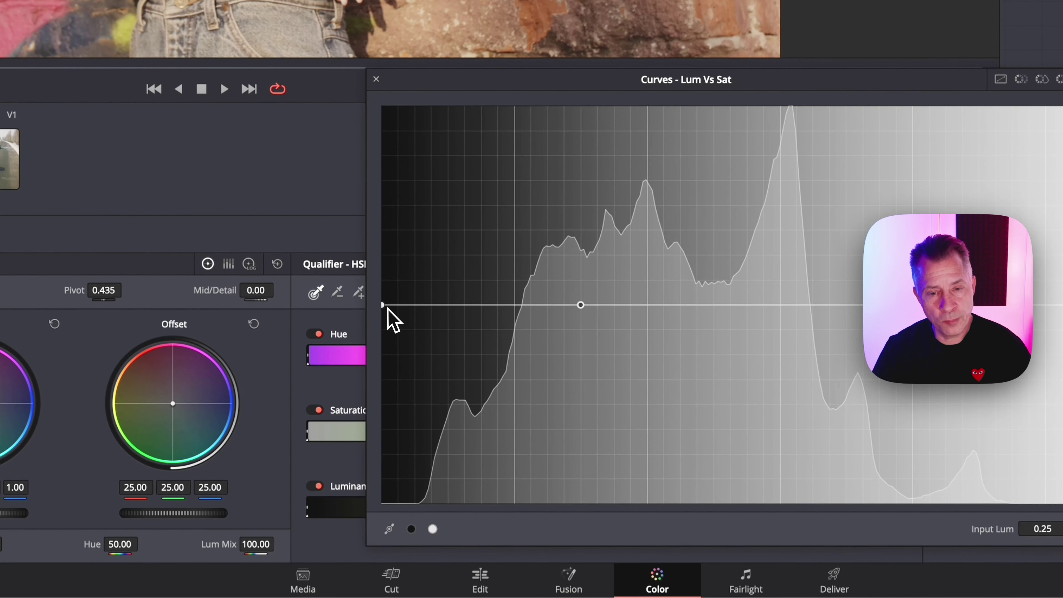
{"action": "left_click_drag", "start_coordinate": [582, 304], "coordinate": [686, 307]}
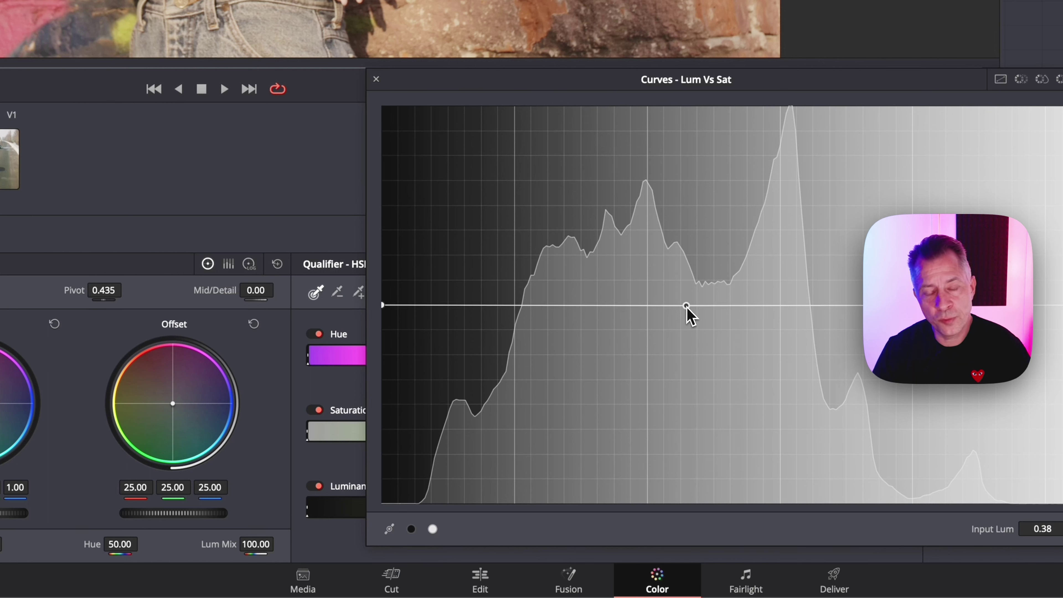
{"action": "left_click_drag", "start_coordinate": [384, 306], "coordinate": [387, 380]}
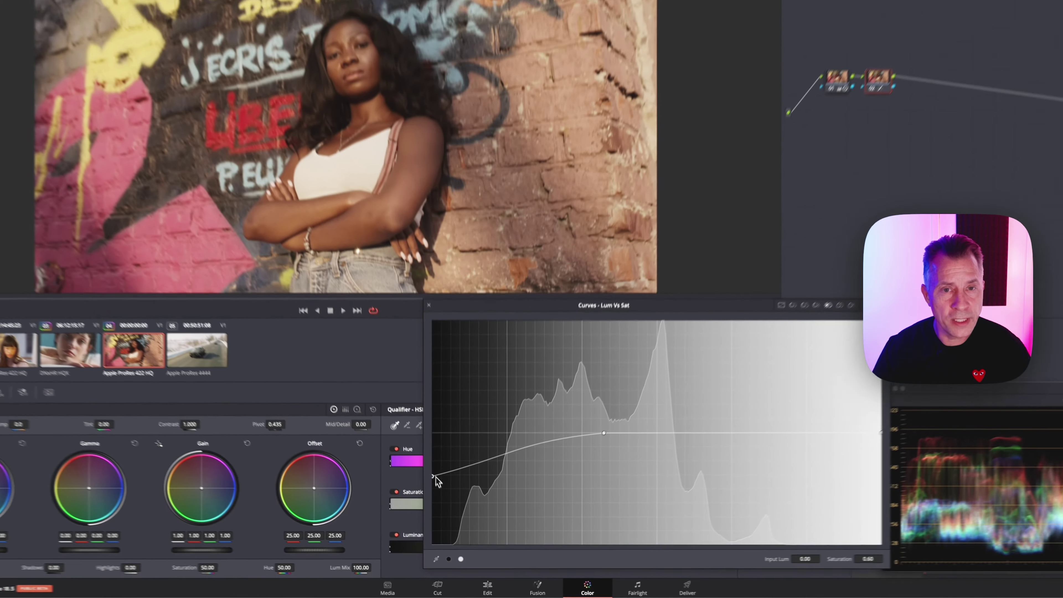
{"action": "left_click_drag", "start_coordinate": [435, 477], "coordinate": [434, 498]}
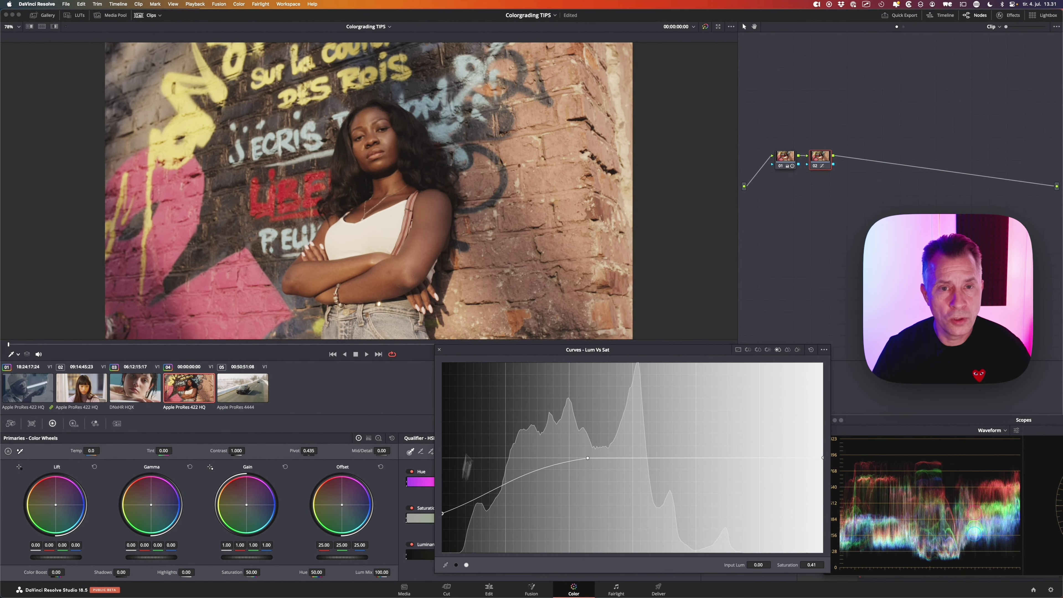
{"action": "left_click_drag", "start_coordinate": [588, 462], "coordinate": [611, 462]}
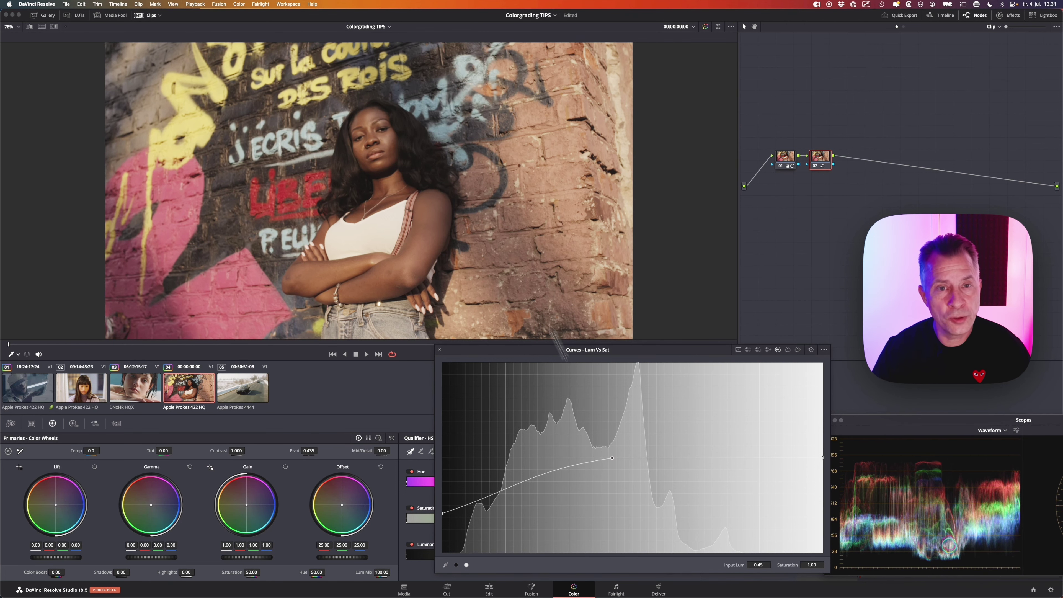
Lower the saturation at the curve's black end to 0.35 and check the woman's dark hair up close.
{"action": "scroll", "coordinate": [458, 178], "scroll_direction": "up", "scroll_amount": 5}
{"action": "scroll", "coordinate": [408, 221], "scroll_direction": "up", "scroll_amount": 3}
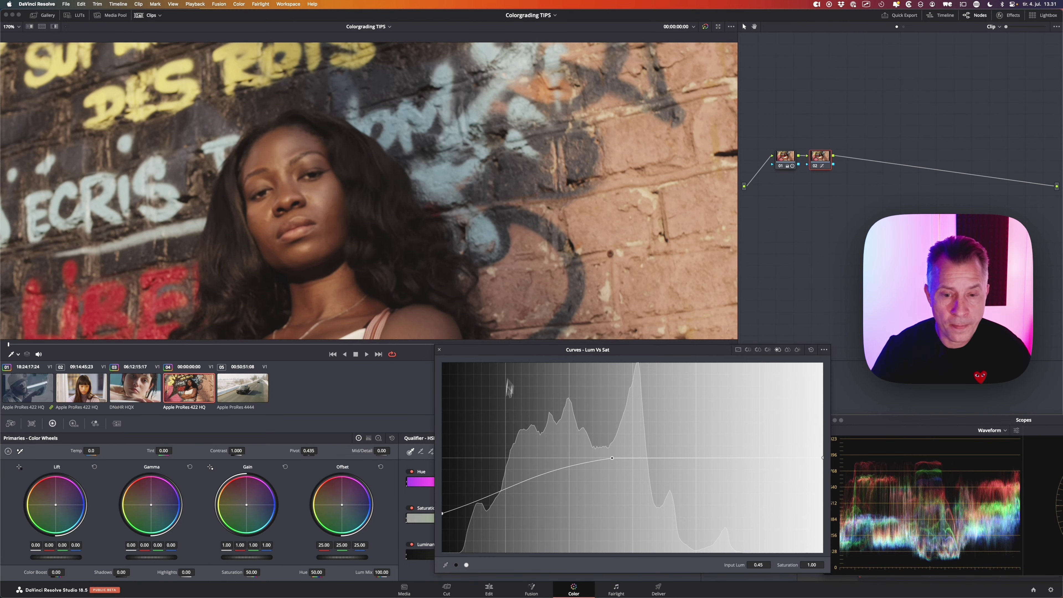
{"action": "left_click_drag", "start_coordinate": [442, 513], "coordinate": [444, 522]}
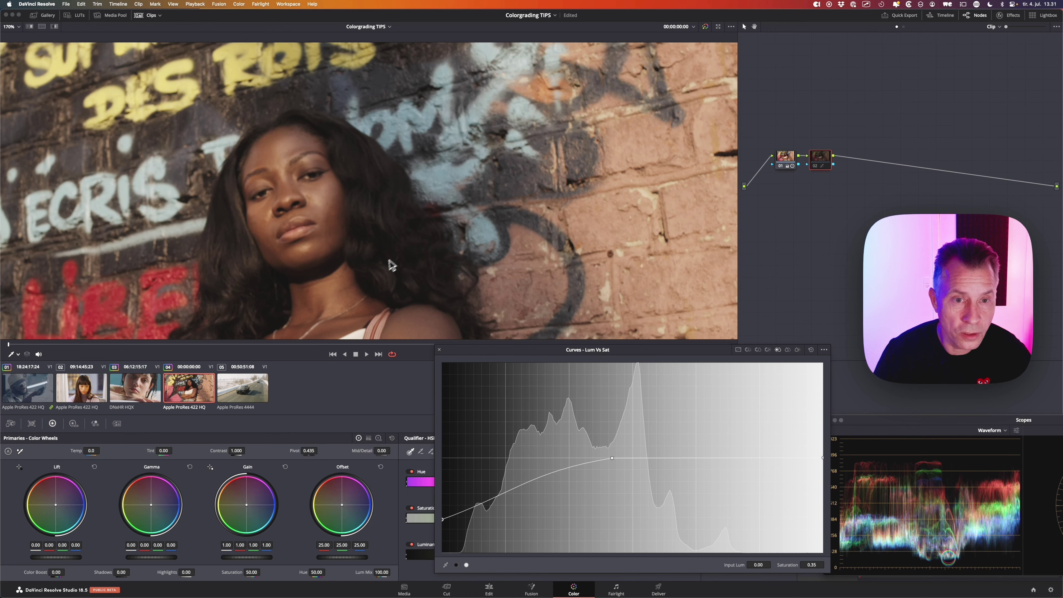
{"action": "scroll", "coordinate": [402, 257], "scroll_direction": "up", "scroll_amount": 6}
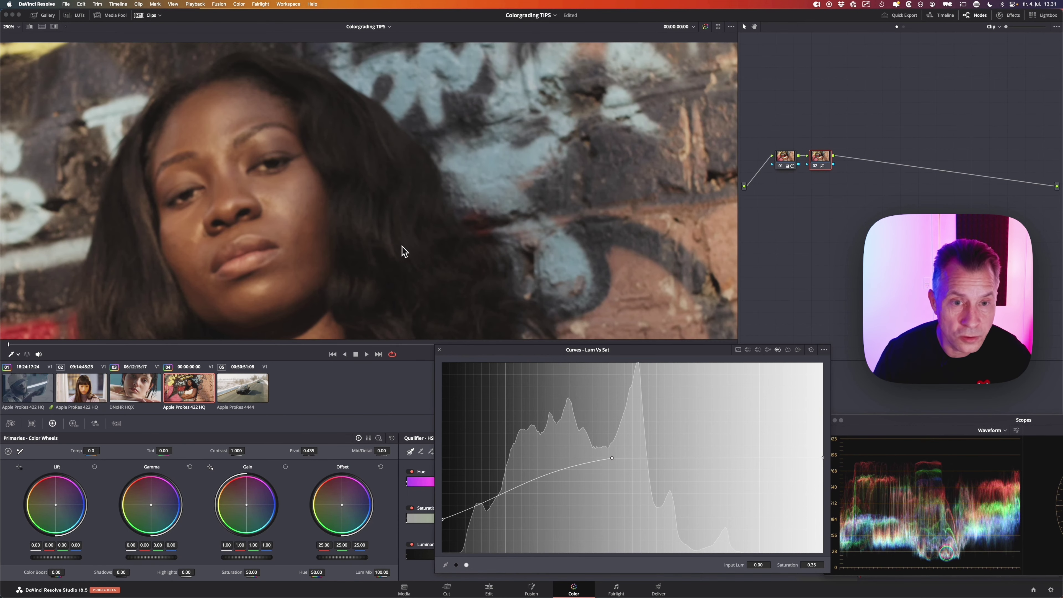
{"action": "scroll", "coordinate": [480, 209], "scroll_direction": "up", "scroll_amount": 3}
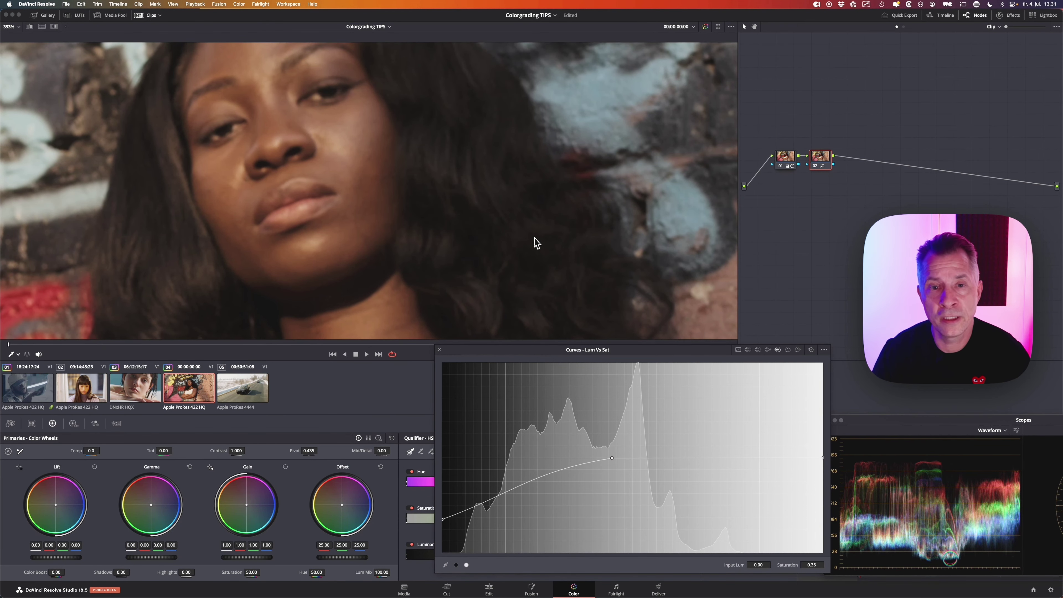
Add a control point at input lum 0.11 on the Lum Vs Sat curve and pull it down almost level with the black end.
{"action": "scroll", "coordinate": [560, 254], "scroll_direction": "down", "scroll_amount": 10}
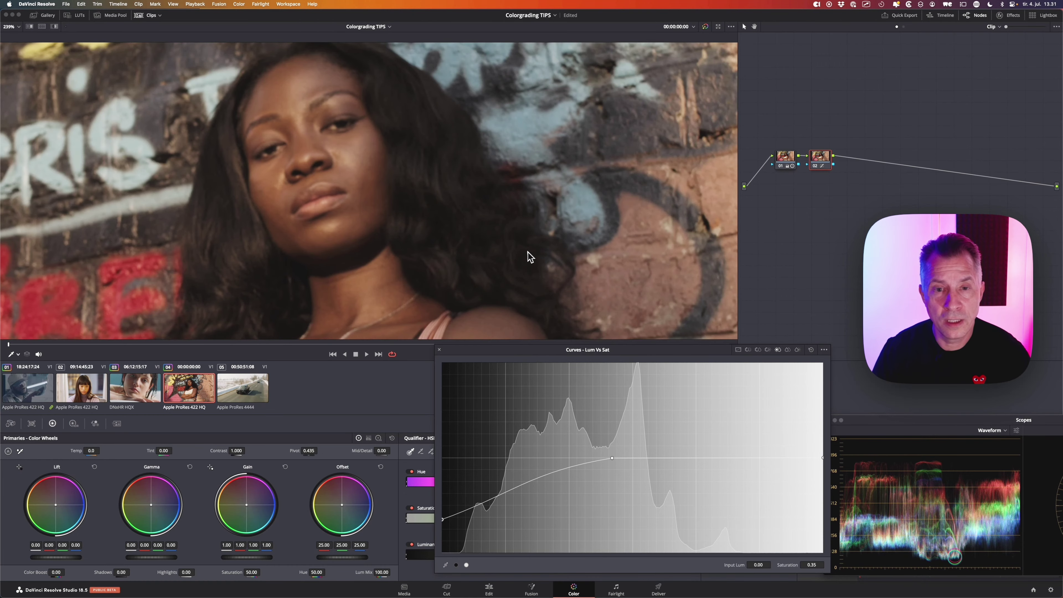
{"action": "scroll", "coordinate": [468, 248], "scroll_direction": "down", "scroll_amount": 3}
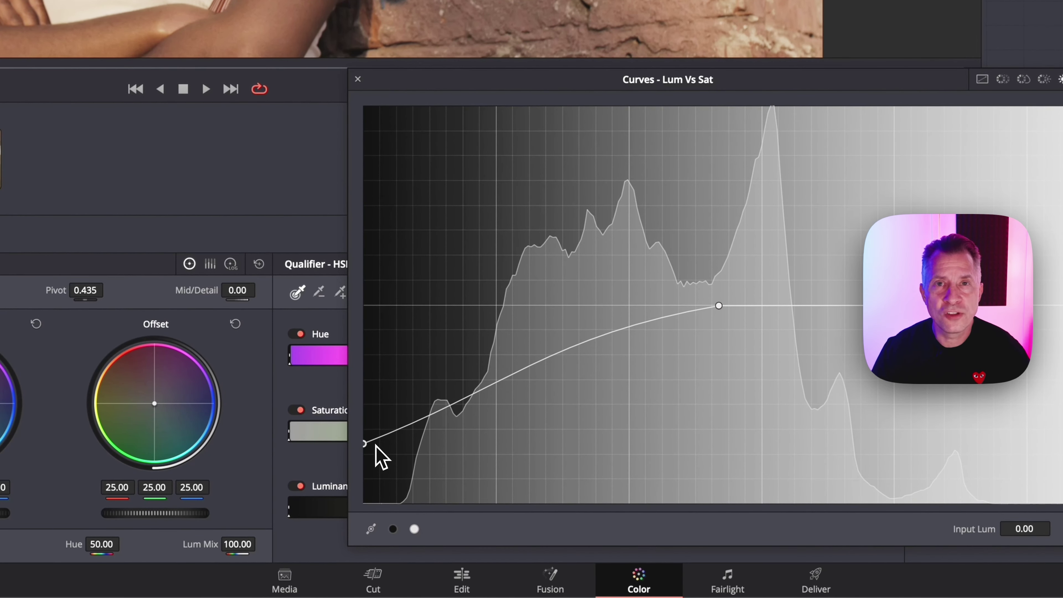
{"action": "left_click_drag", "start_coordinate": [454, 409], "coordinate": [449, 439]}
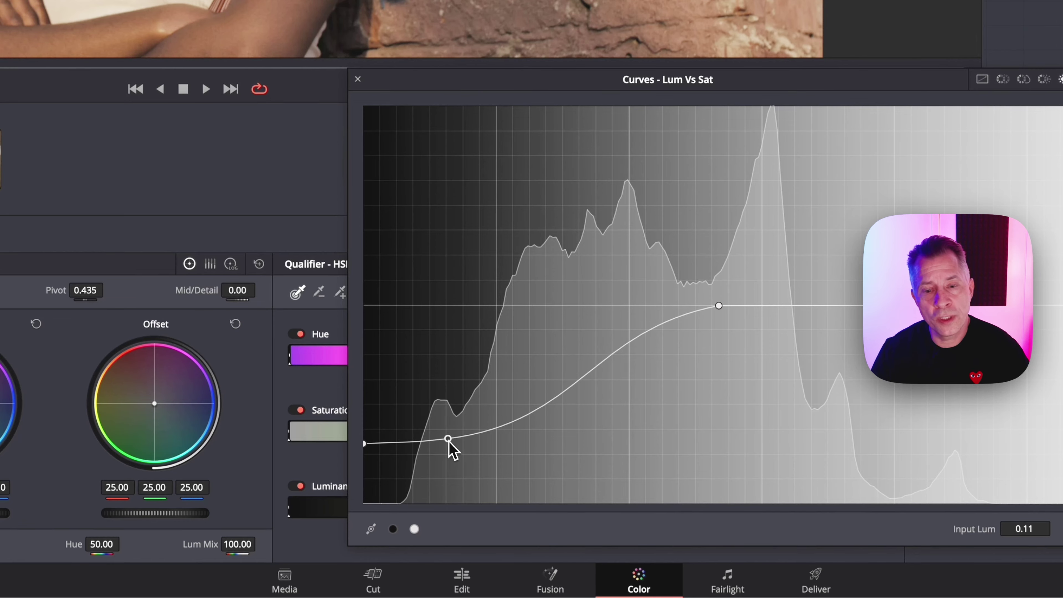
Try an extra control point at input lum 0.26 on the Lum Vs Sat curve with saturation 0.75.
{"action": "left_click_drag", "start_coordinate": [573, 390], "coordinate": [570, 344]}
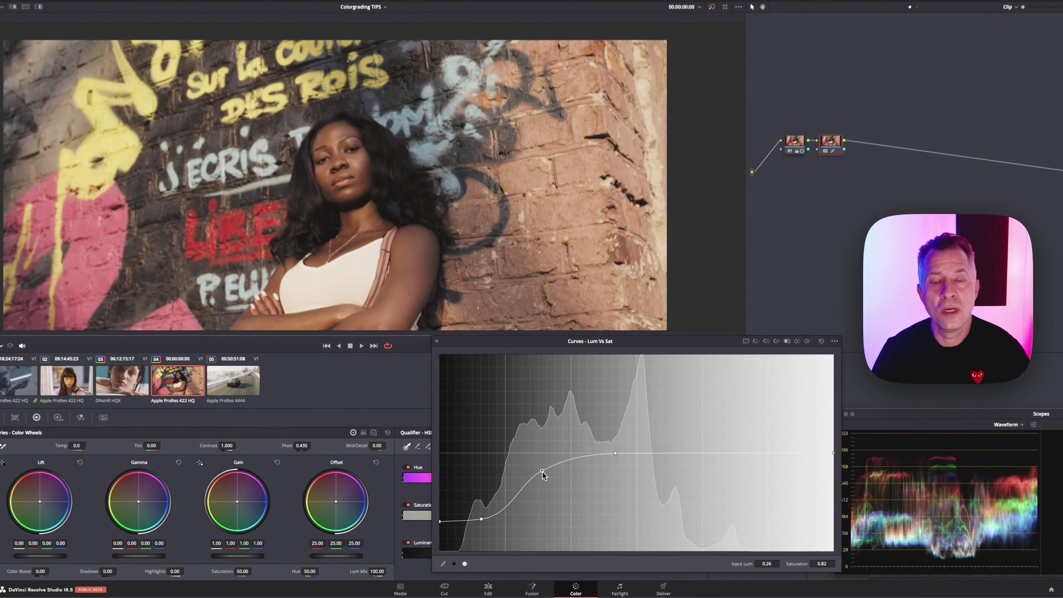
{"action": "left_click_drag", "start_coordinate": [542, 475], "coordinate": [544, 482]}
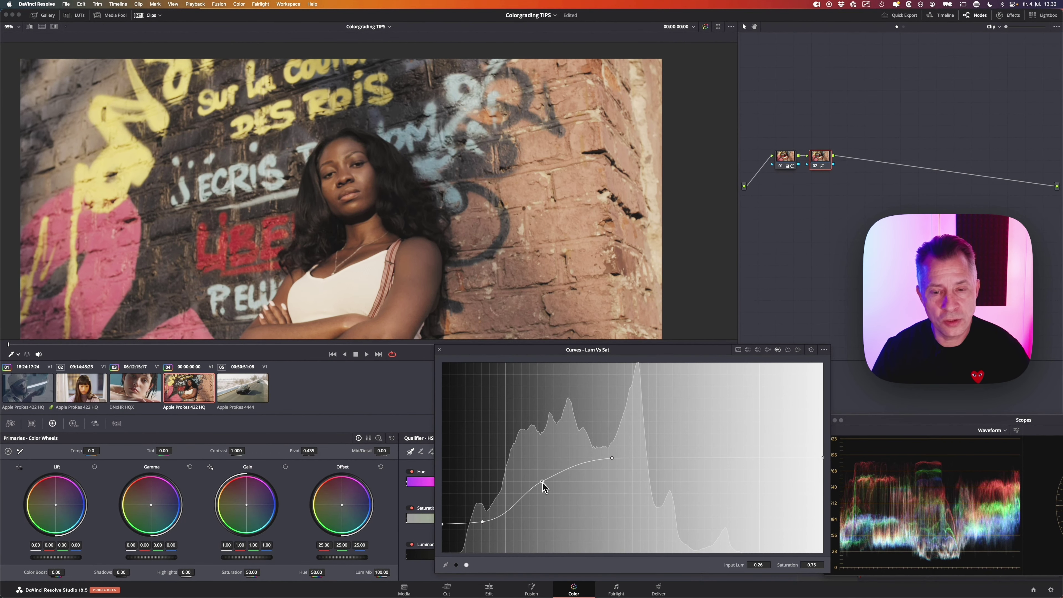
{"action": "right_click", "coordinate": [542, 483]}
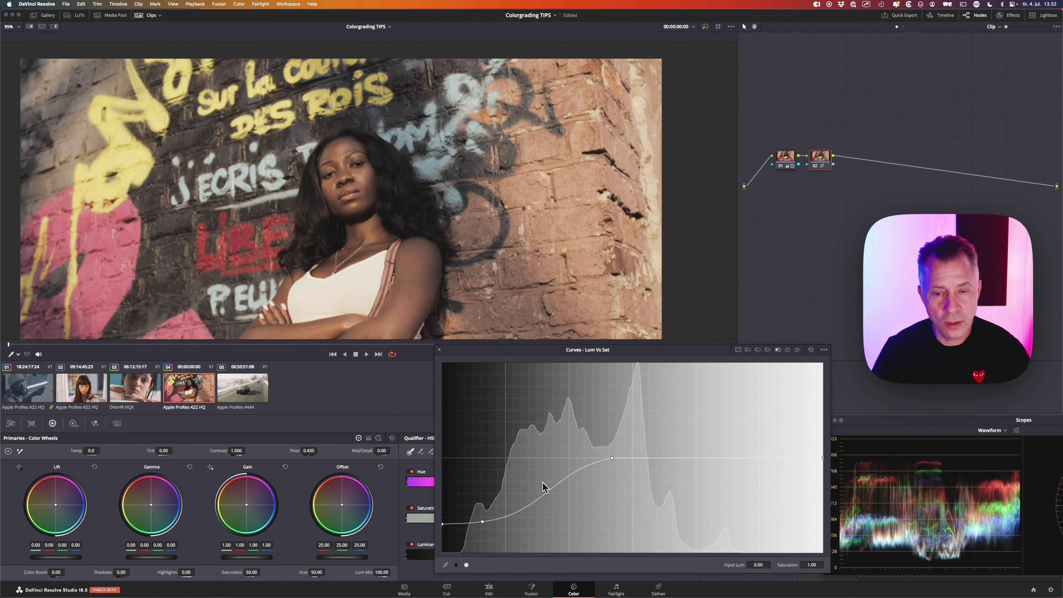
Remove the Lum Vs Sat point at input lum 0.11, lower the black end to saturation 0.21 and nudge the remaining control point.
{"action": "right_click", "coordinate": [483, 524]}
{"action": "left_click_drag", "start_coordinate": [444, 527], "coordinate": [445, 538]}
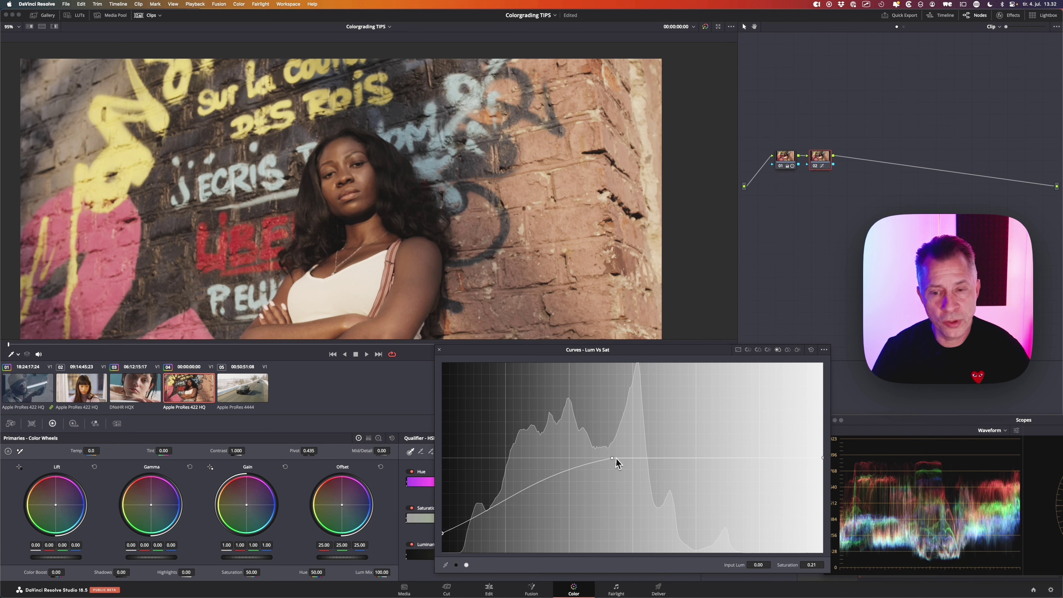
{"action": "mouse_move", "coordinate": [612, 460]}
{"action": "left_mouse_down"}
{"action": "mouse_move", "coordinate": [603, 461]}
{"action": "mouse_move", "coordinate": [633, 464]}
{"action": "mouse_move", "coordinate": [622, 464]}
{"action": "left_mouse_up"}
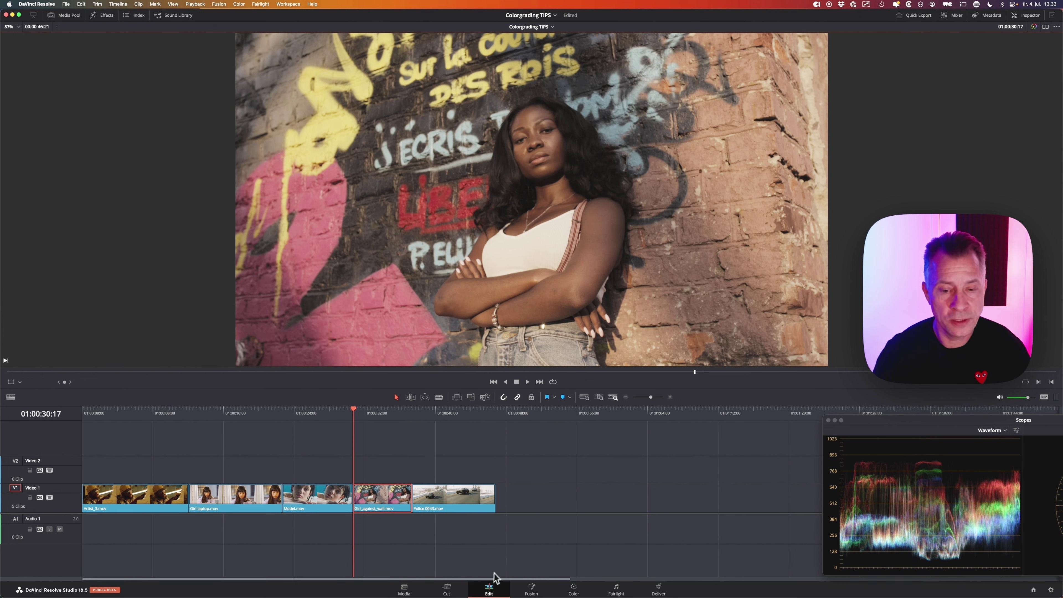
Search the effects for "adju" and place an Adjustment Clip on Video 2 at the start of Girl laptop.mov.
{"action": "left_click", "coordinate": [102, 15]}
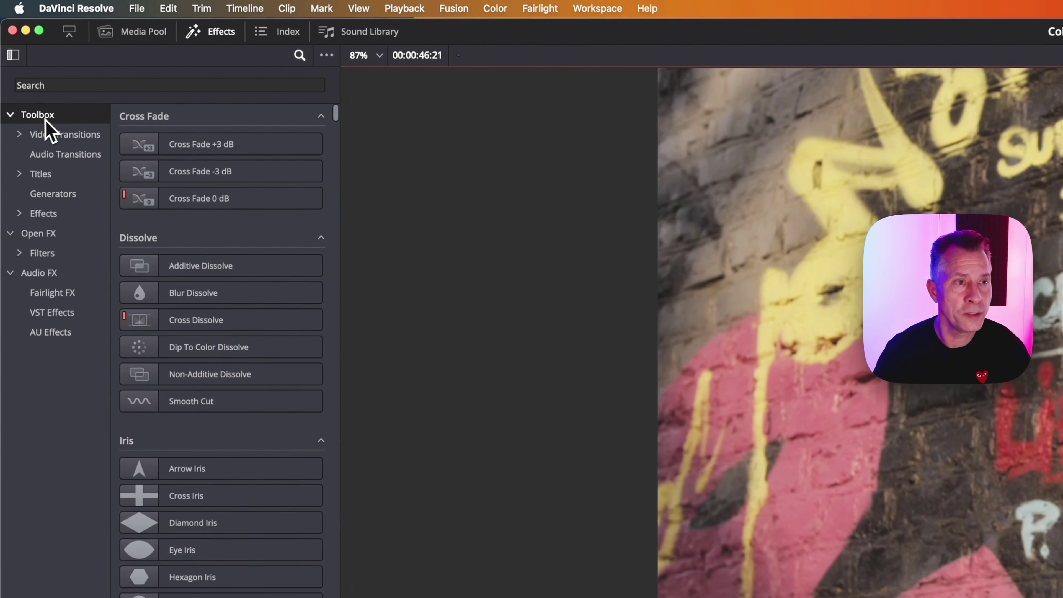
{"action": "left_click", "coordinate": [62, 85]}
{"action": "type", "text": "adju"}
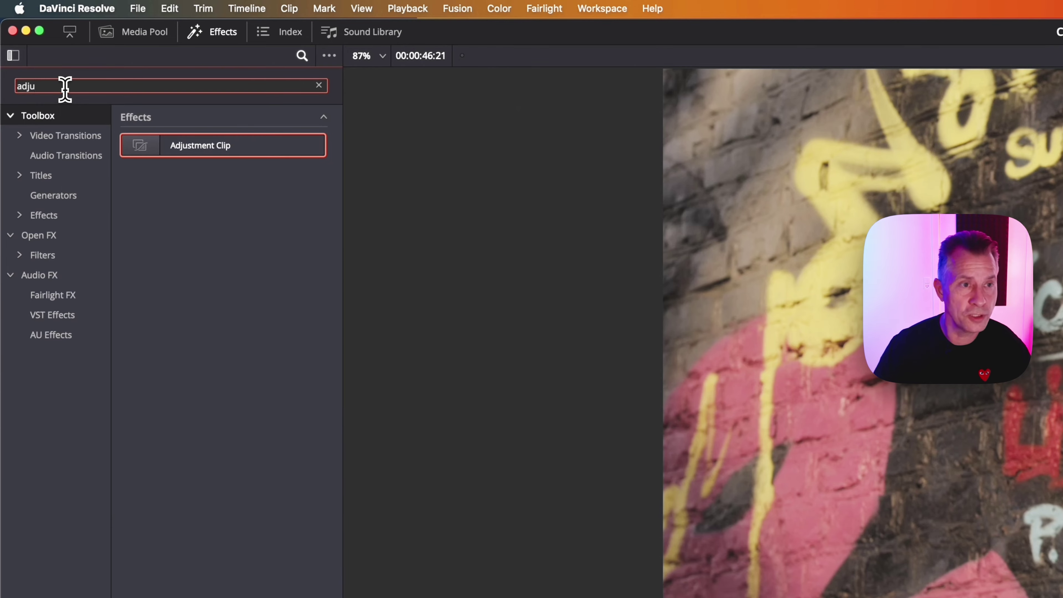
{"action": "left_click_drag", "start_coordinate": [135, 161], "coordinate": [502, 506]}
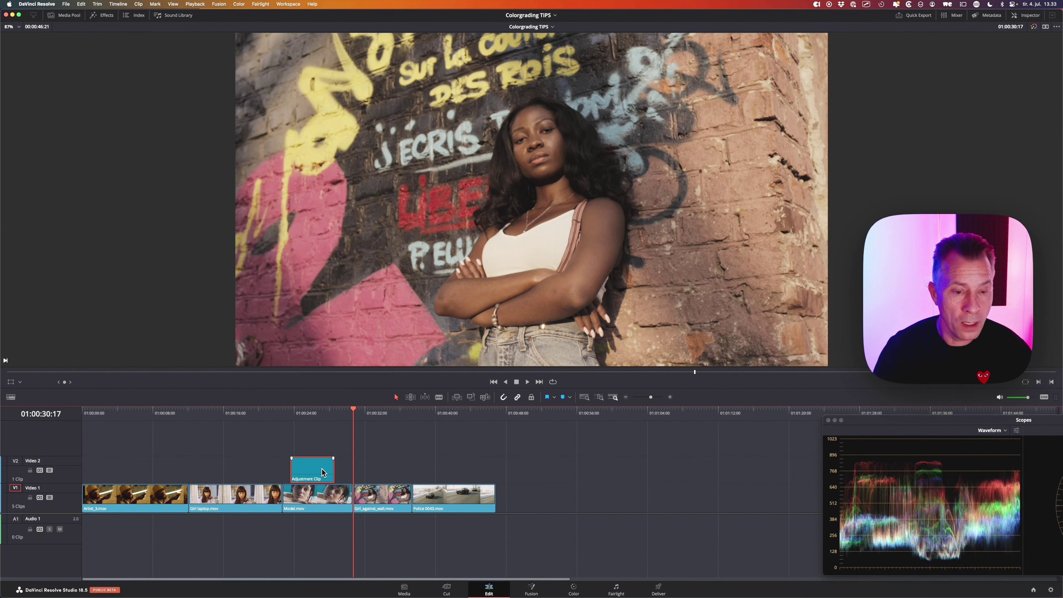
{"action": "left_click_drag", "start_coordinate": [322, 473], "coordinate": [221, 473]}
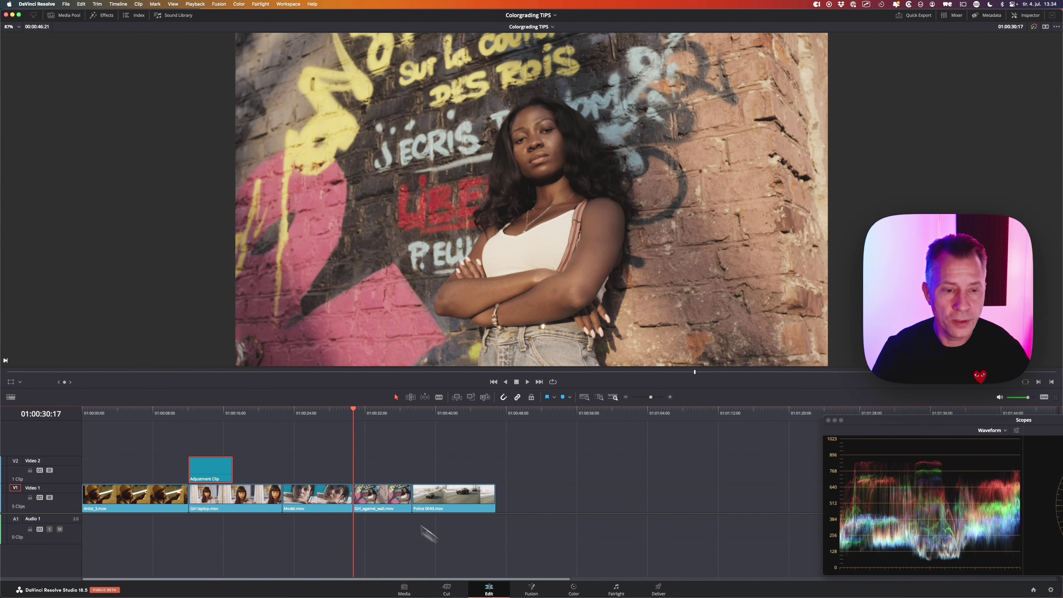
Extend the adjustment clip to the end of Girl laptop.mov, with the playhead and selection on it.
{"action": "left_click", "coordinate": [213, 412]}
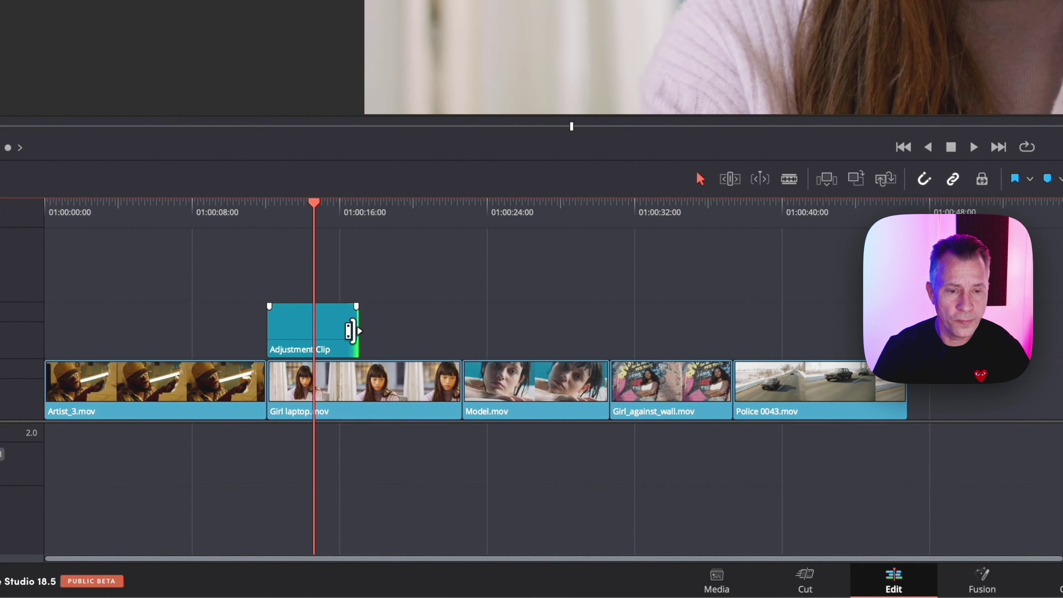
{"action": "left_click_drag", "start_coordinate": [353, 330], "coordinate": [461, 332]}
{"action": "left_click", "coordinate": [379, 216]}
{"action": "left_click", "coordinate": [363, 333]}
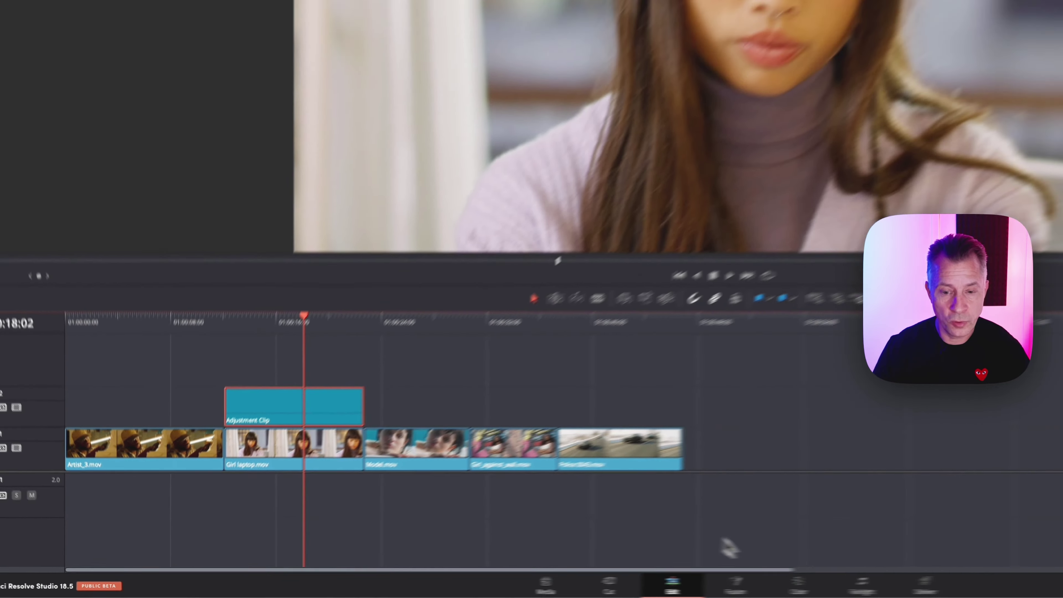
Open the adjustment clip on the Color page and go to its first frame.
{"action": "left_click", "coordinate": [795, 582]}
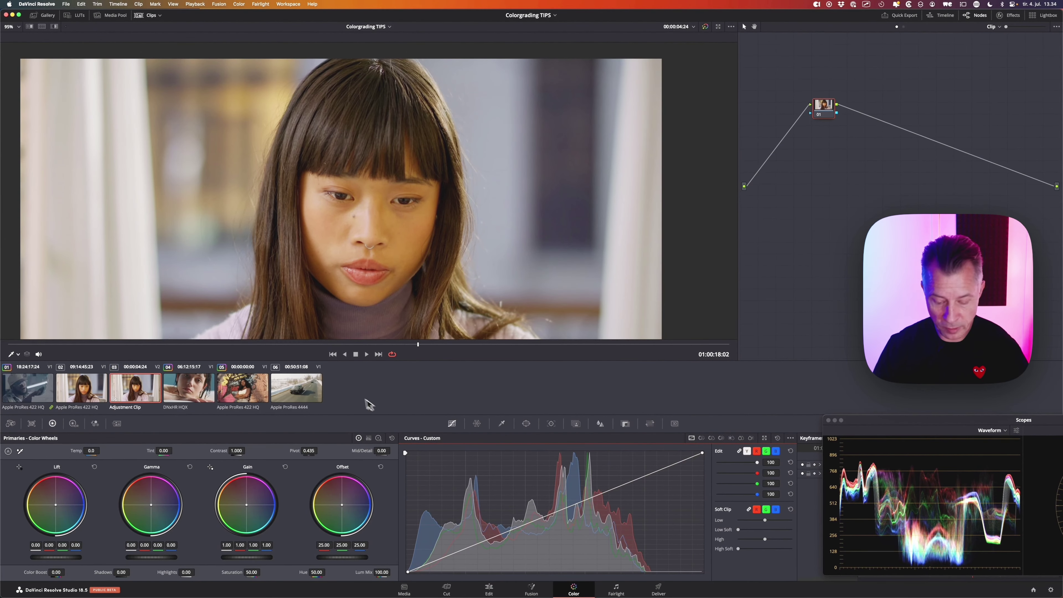
{"action": "mouse_move", "coordinate": [126, 400]}
{"action": "left_mouse_down"}
{"action": "mouse_move", "coordinate": [141, 415]}
{"action": "mouse_move", "coordinate": [137, 405]}
{"action": "left_mouse_up"}
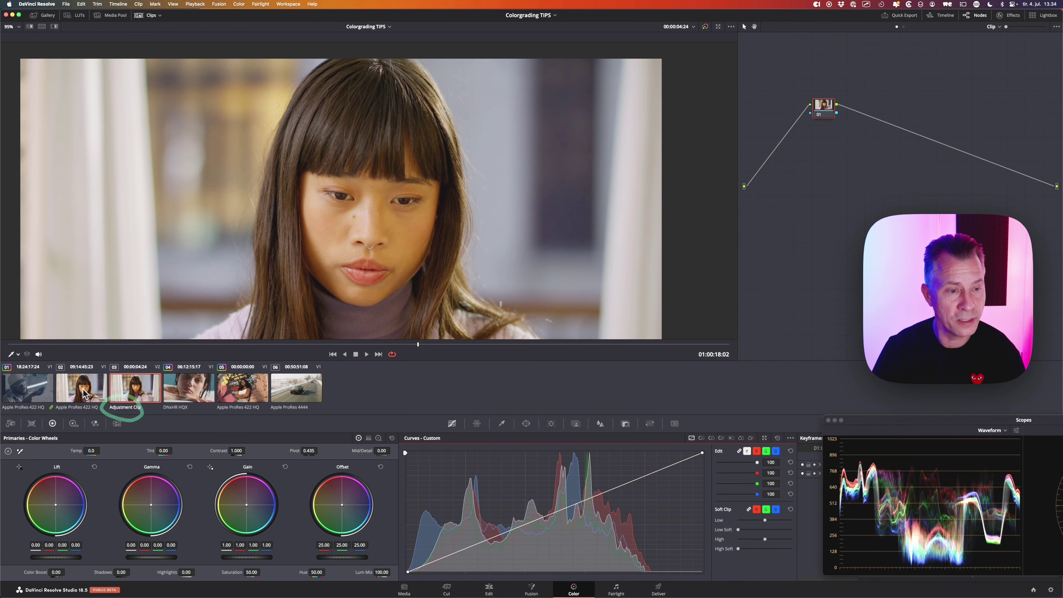
{"action": "key", "text": "Up"}
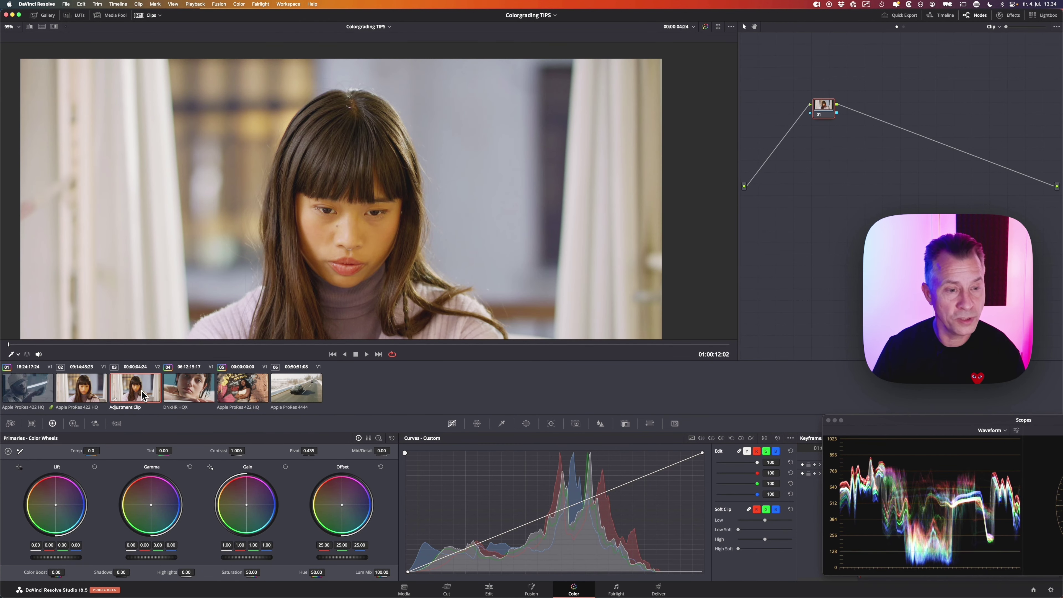
Add a circle window around the girl and stretch it to about size 60.33, aspect 37.83 and softness 36.00.
{"action": "left_click", "coordinate": [526, 423]}
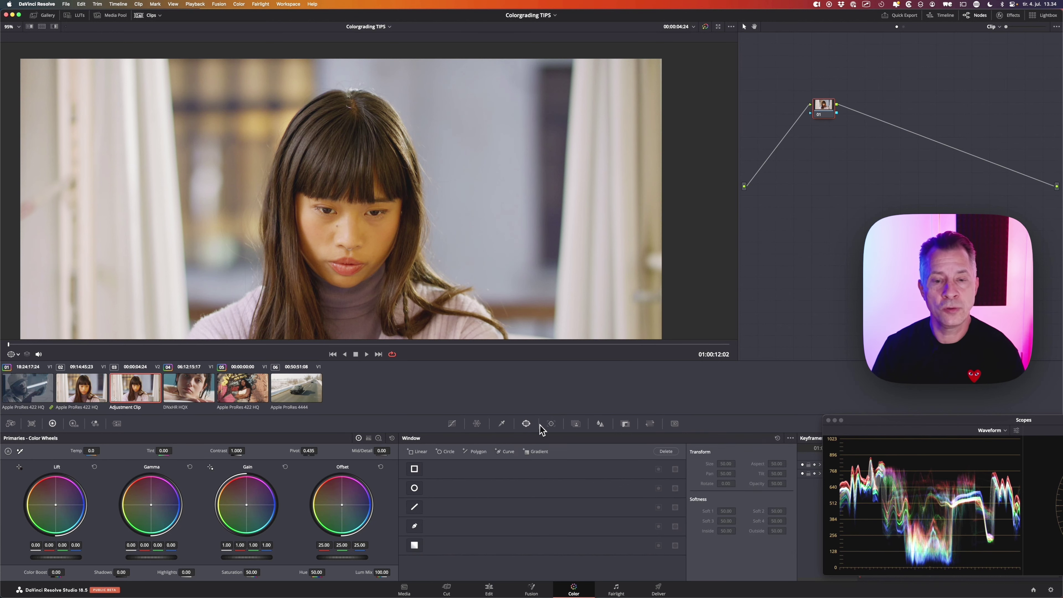
{"action": "left_click", "coordinate": [445, 451]}
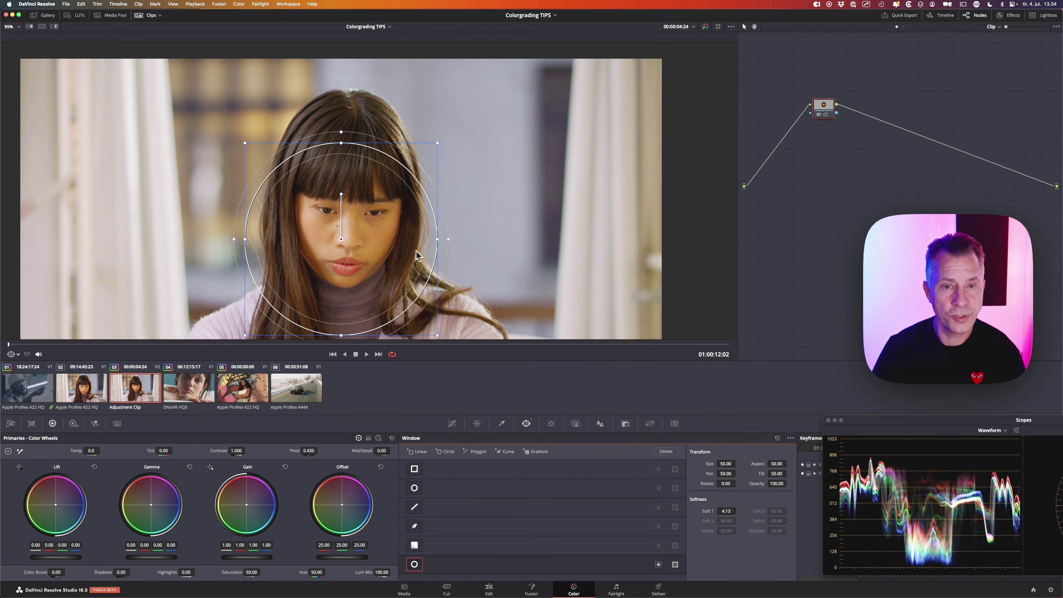
{"action": "scroll", "coordinate": [418, 241], "scroll_direction": "down", "scroll_amount": 5}
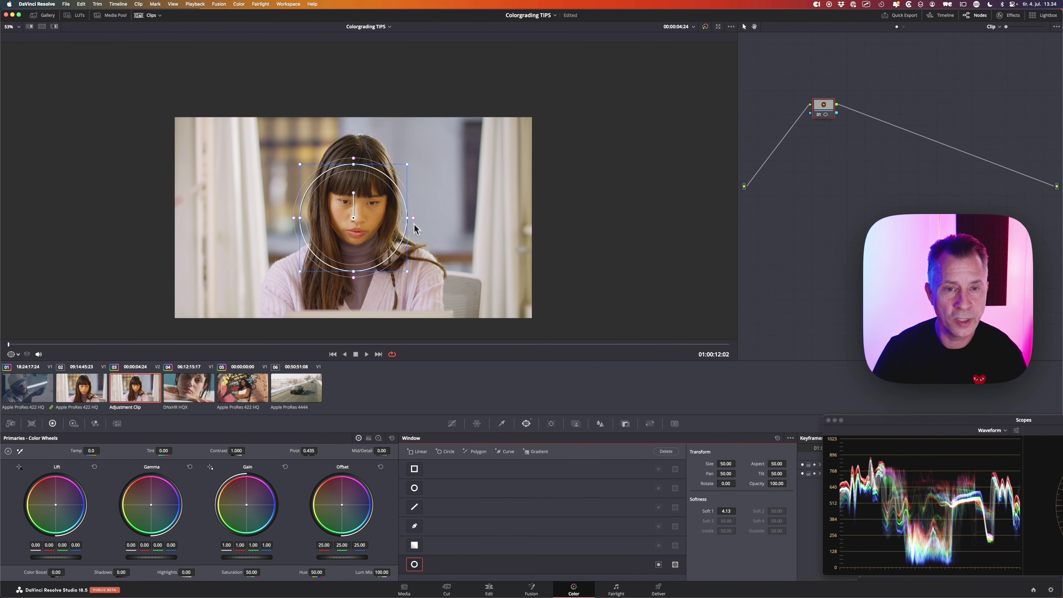
{"action": "left_click_drag", "start_coordinate": [355, 165], "coordinate": [354, 73]}
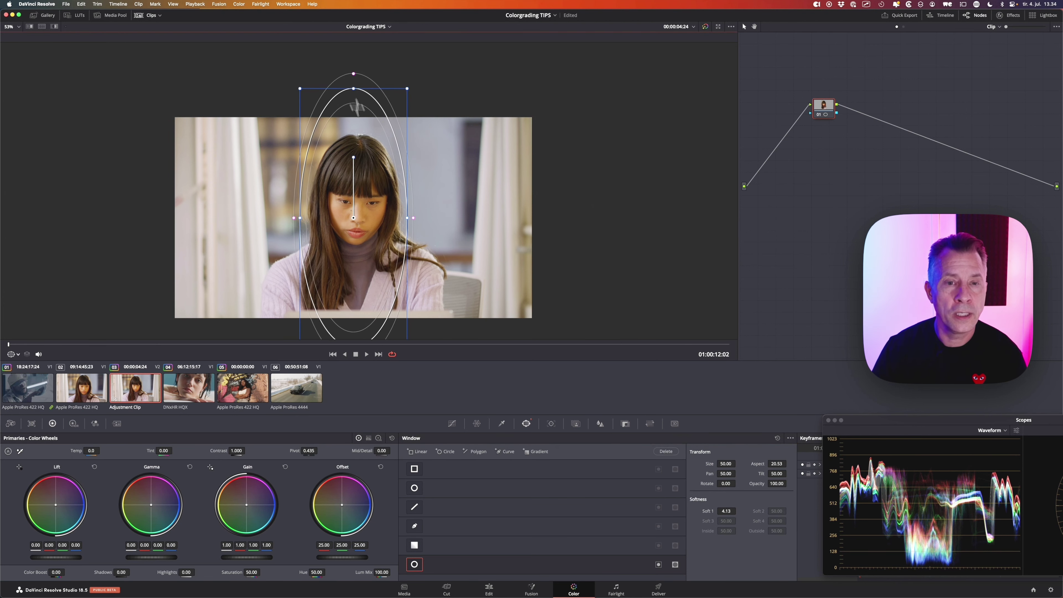
{"action": "left_click_drag", "start_coordinate": [405, 218], "coordinate": [548, 218]}
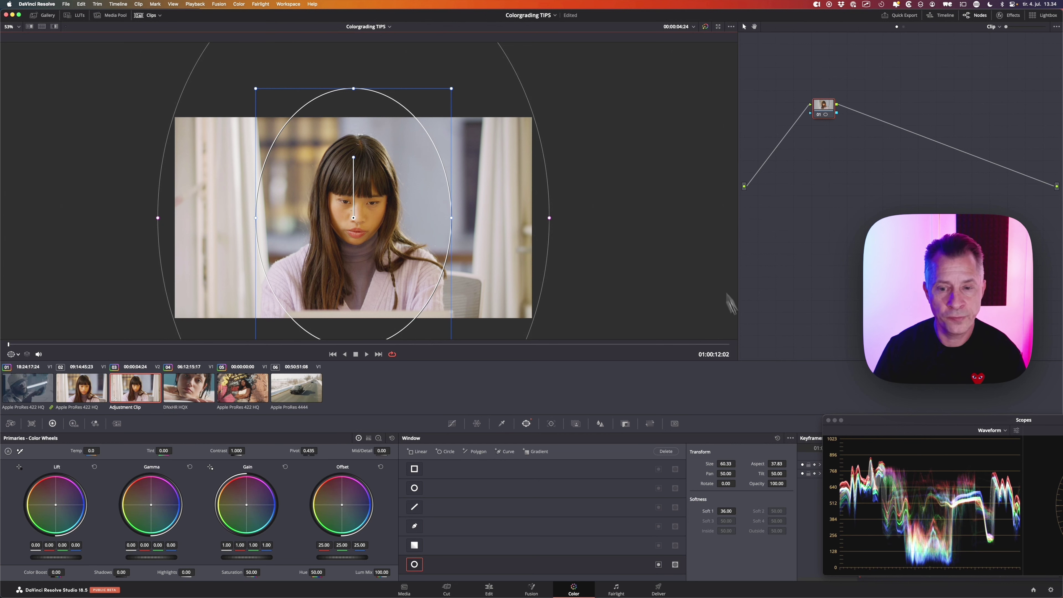
Invert the circle window, lower the Offset to 2.00 to darken the edges and turn off the window overlay.
{"action": "left_click", "coordinate": [658, 565]}
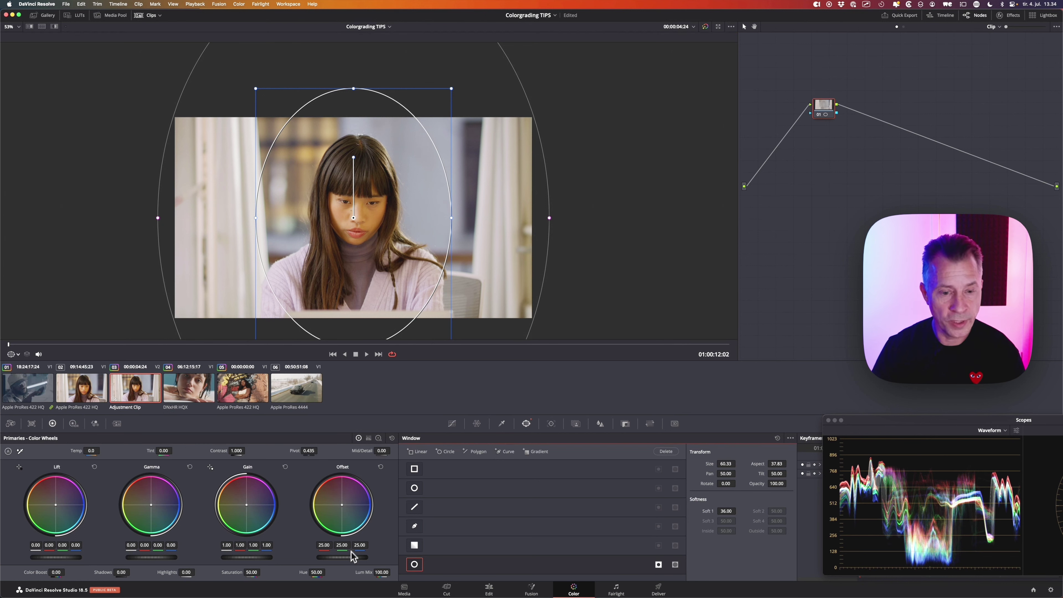
{"action": "left_click_drag", "start_coordinate": [349, 557], "coordinate": [313, 557]}
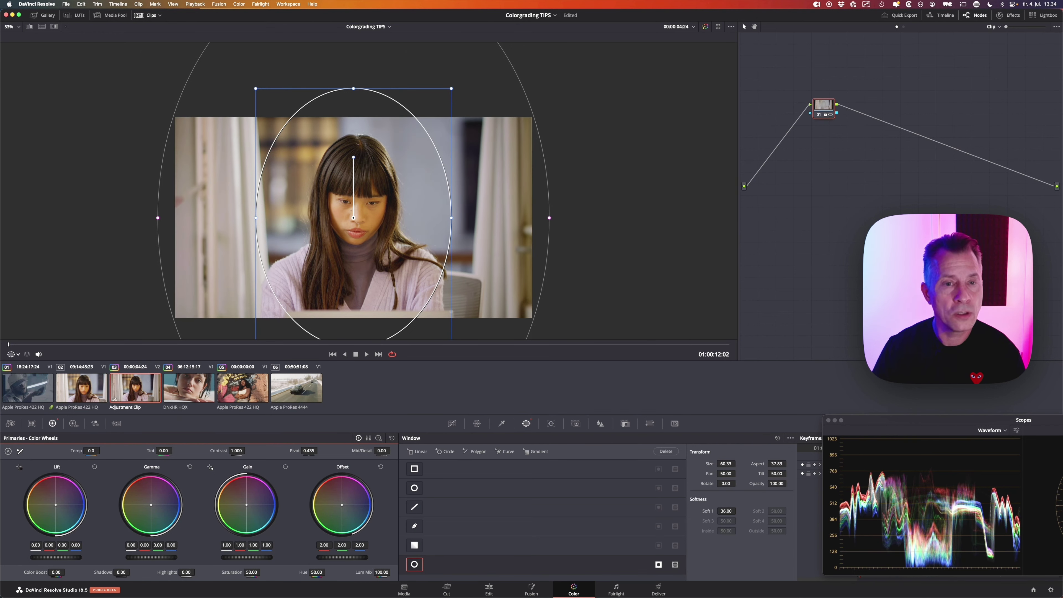
{"action": "left_click", "coordinate": [16, 354]}
{"action": "left_click", "coordinate": [25, 368]}
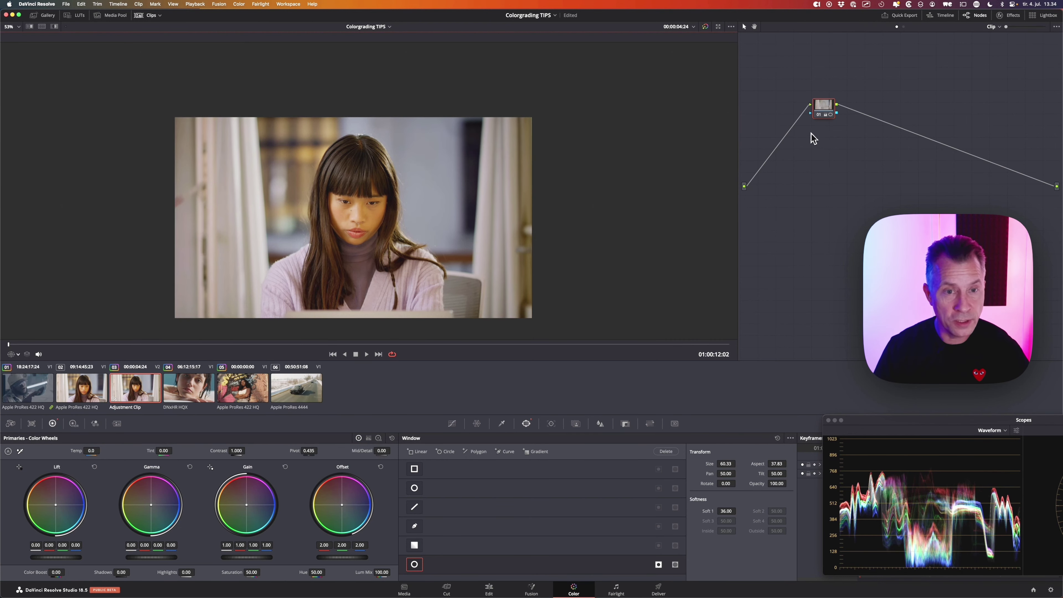
On the Edit page, duplicate the vignette adjustment clip further along Video 2, extend the copy and park the playhead on Police 0043.mov.
{"action": "left_click", "coordinate": [492, 592]}
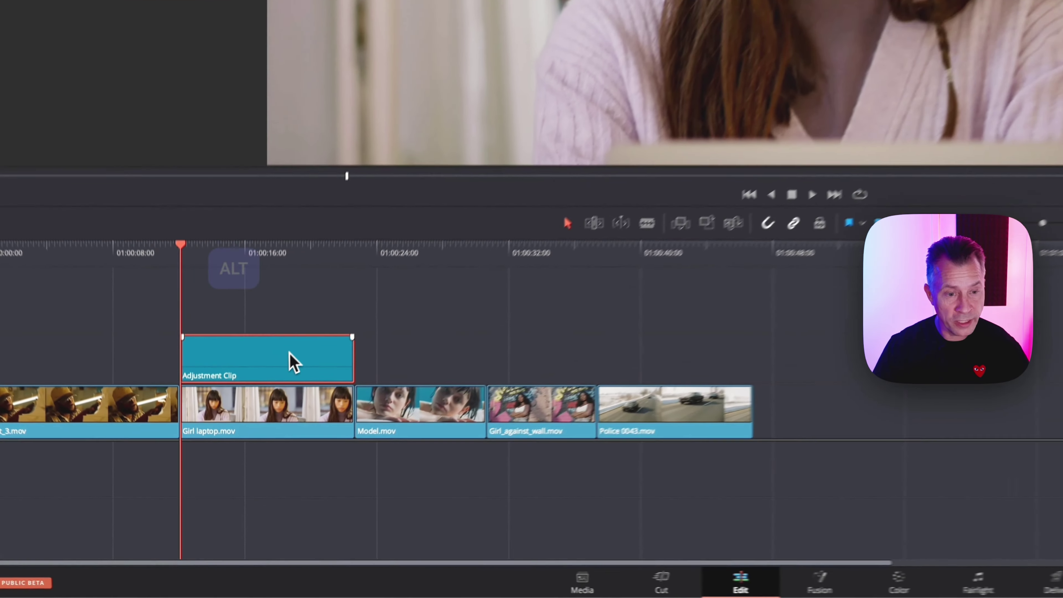
{"action": "left_click_drag", "start_coordinate": [262, 470], "coordinate": [399, 460]}
{"action": "left_click_drag", "start_coordinate": [615, 303], "coordinate": [630, 338]}
{"action": "left_click_drag", "start_coordinate": [707, 332], "coordinate": [814, 331]}
{"action": "left_click", "coordinate": [757, 208]}
Toggle the duplicated adjustment clip off and on to compare the vignette, and delete the copy.
{"action": "left_click", "coordinate": [702, 330]}
{"action": "key", "text": "d"}
{"action": "key", "text": "d"}
{"action": "key", "text": "Delete"}
Extend the original adjustment clip across Model.mov to the end of Girl_against_wall.mov.
{"action": "left_click", "coordinate": [293, 335]}
{"action": "left_click_drag", "start_coordinate": [460, 324], "coordinate": [732, 331]}
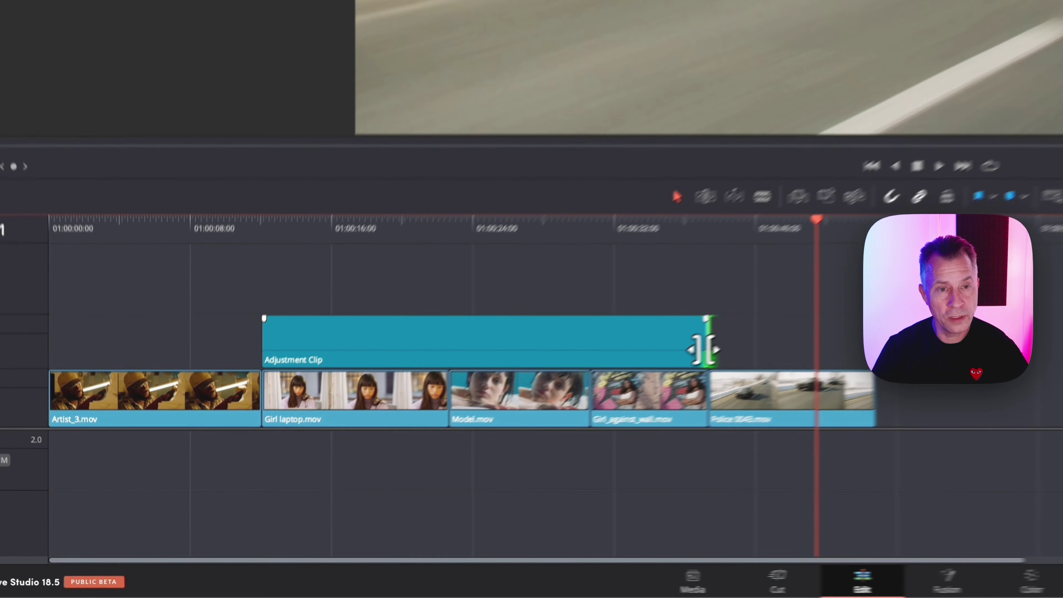
Park the playhead on Model.mov and toggle the adjustment clip off and on to compare the vignette.
{"action": "left_click_drag", "start_coordinate": [684, 218], "coordinate": [561, 218]}
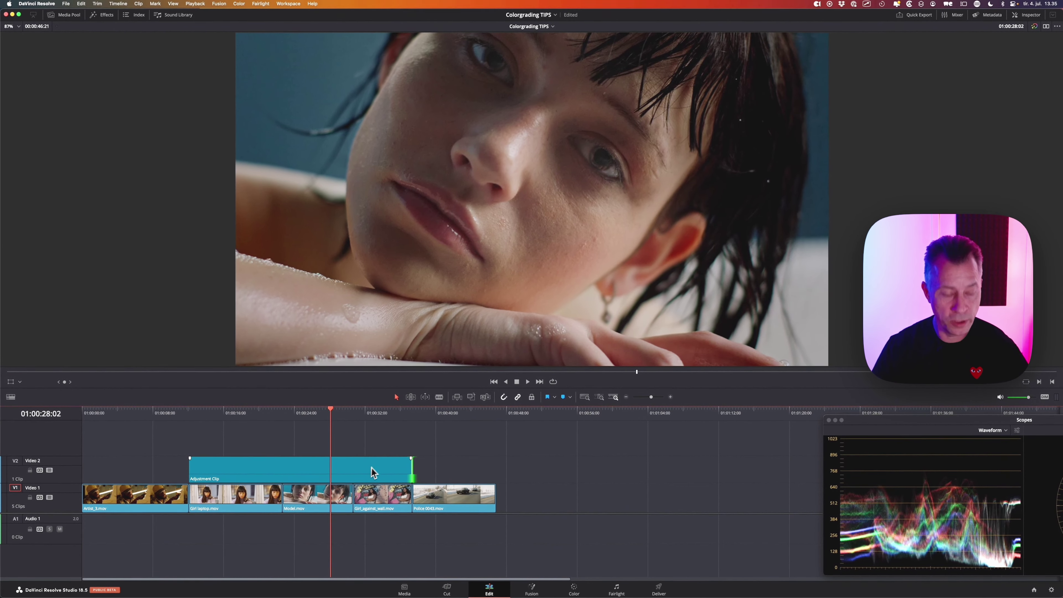
{"action": "left_click", "coordinate": [364, 472]}
{"action": "key", "text": "d"}
{"action": "key", "text": "d"}
{"action": "key", "text": "d"}
{"action": "key", "text": "d"}
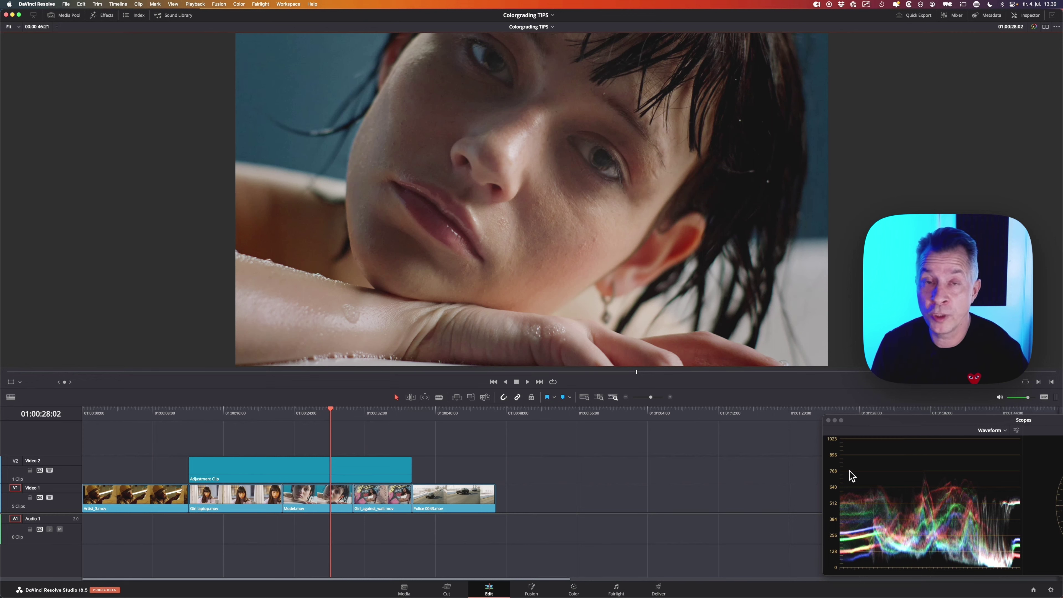
Check the Dynamic Project Switching option in the Project Manager and return to the timeline.
{"action": "left_click", "coordinate": [1033, 589]}
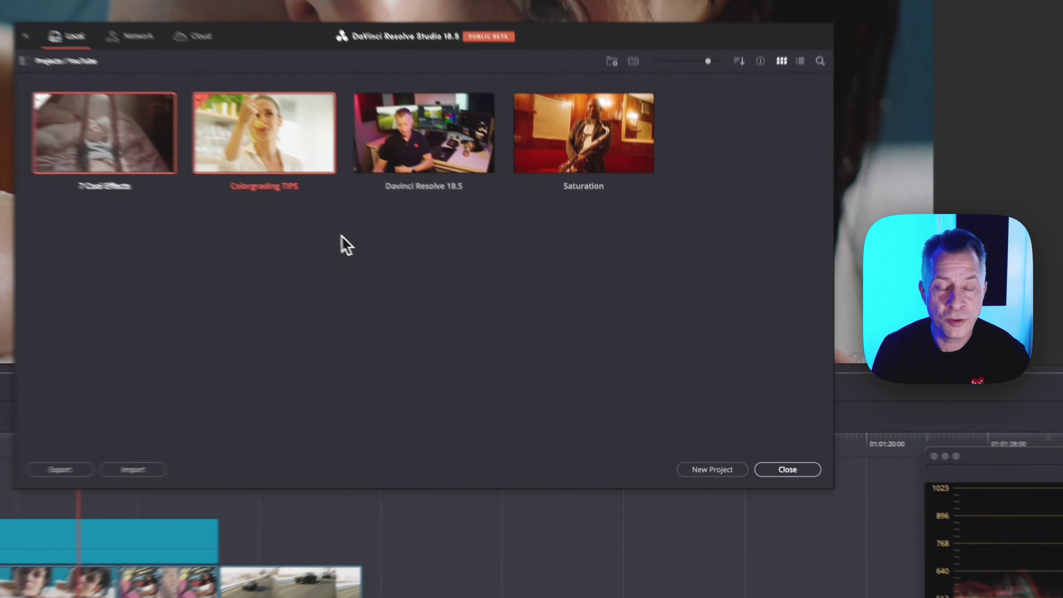
{"action": "right_click", "coordinate": [339, 232]}
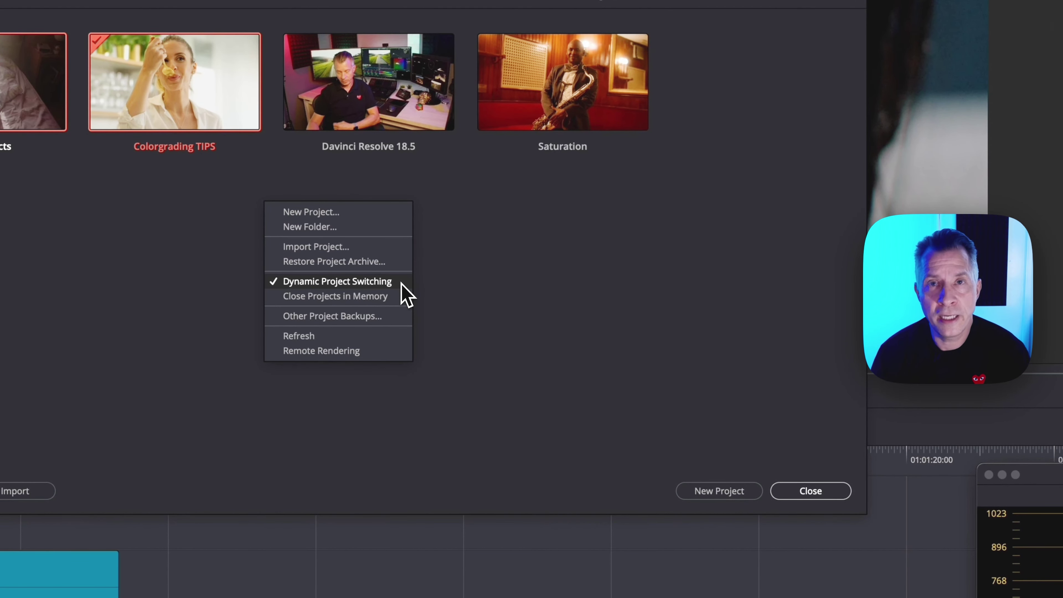
{"action": "key", "text": "Escape"}
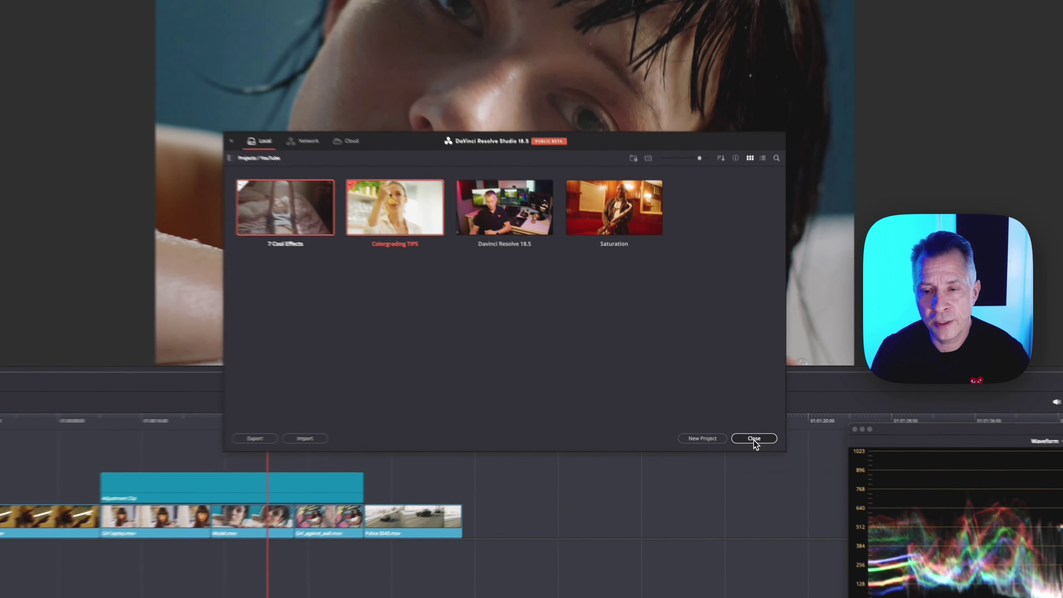
{"action": "left_click", "coordinate": [810, 491]}
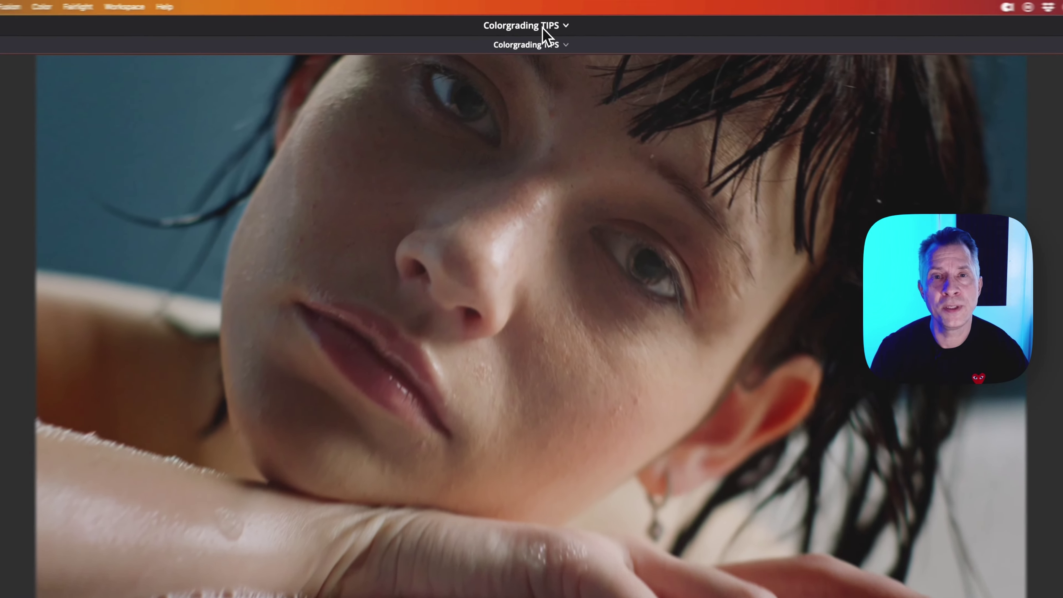
Switch to the 7 Cool Effects project, copy its Fusion composition from Video 2 and switch back to Colorgrading TIPS.
{"action": "left_click", "coordinate": [544, 17]}
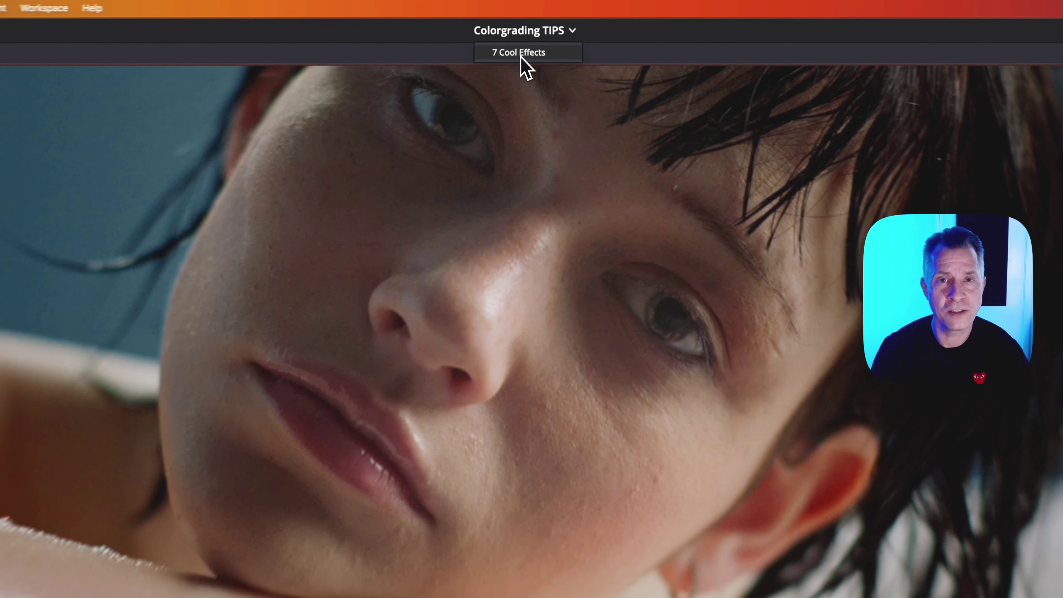
{"action": "left_click", "coordinate": [521, 59]}
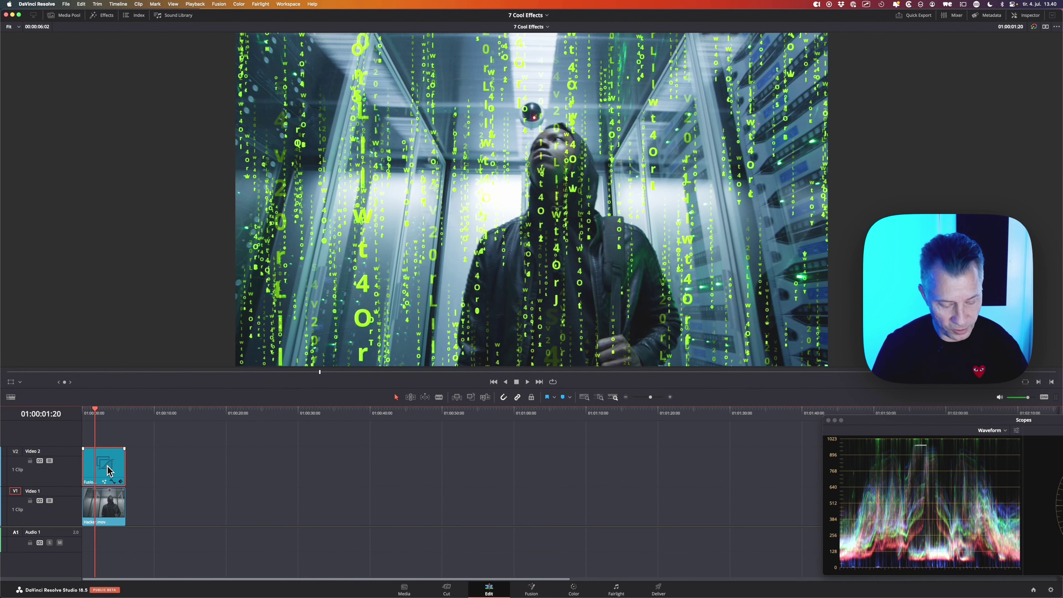
{"action": "left_click", "coordinate": [543, 15]}
{"action": "left_click", "coordinate": [533, 28]}
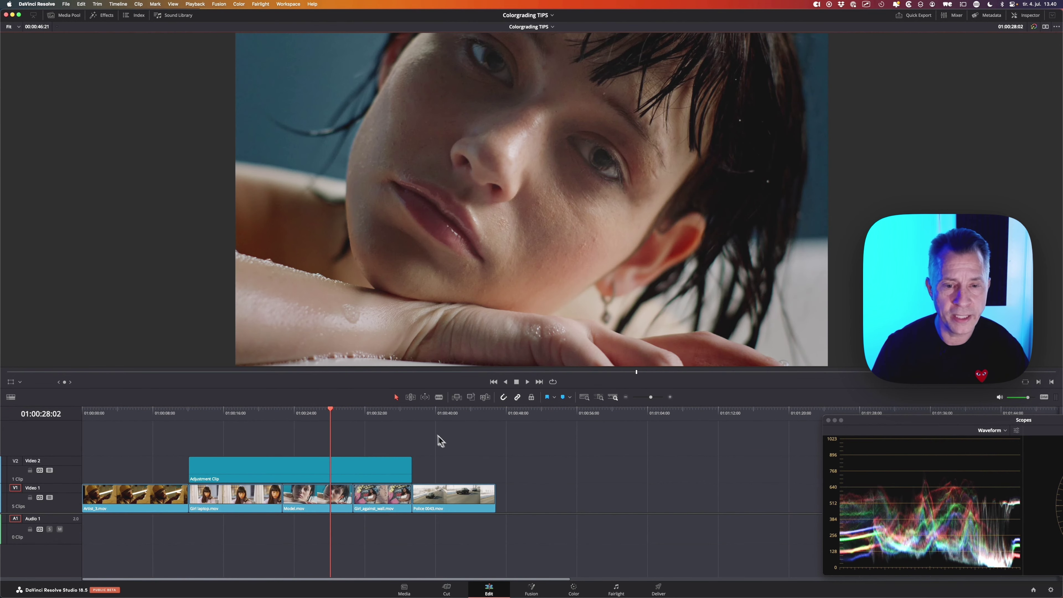
Paste the copied Fusion composition on Video 2 at the start of Police 0043.mov and park the playhead over it.
{"action": "left_click", "coordinate": [414, 414]}
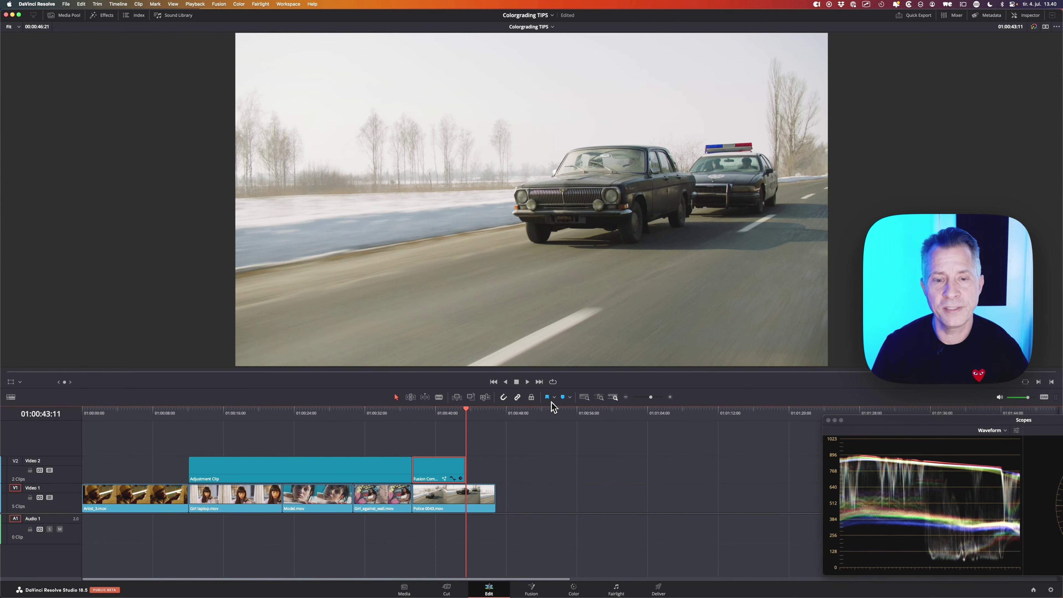
{"action": "left_click", "coordinate": [440, 414]}
{"action": "left_click_drag", "start_coordinate": [440, 415], "coordinate": [446, 414]}
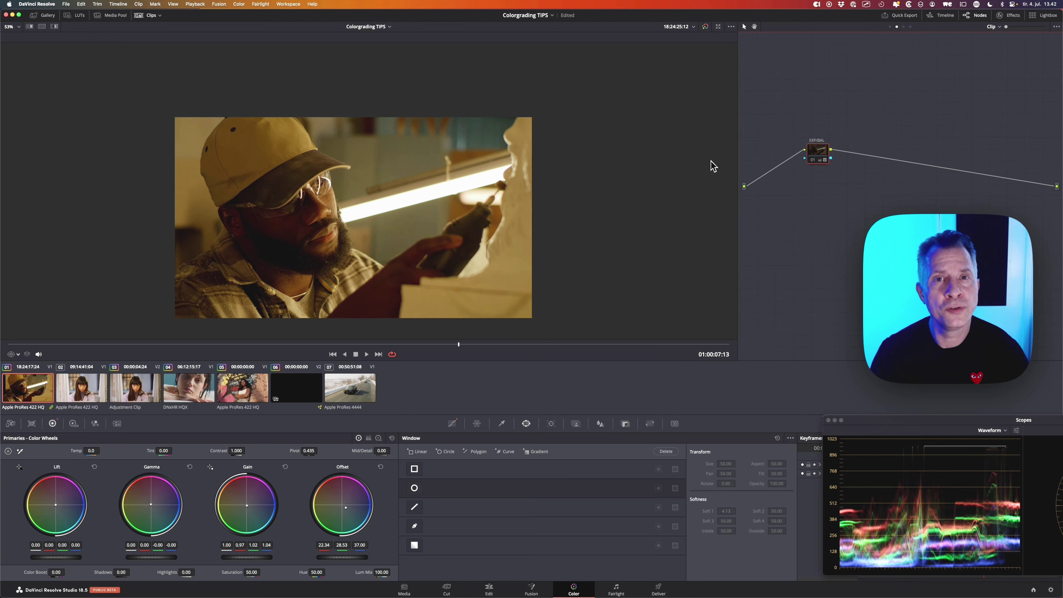
Enable the EXP/BAL node on clip 01 and grab a still of the graded image into the Stills 1 gallery album.
{"action": "left_click", "coordinate": [820, 158]}
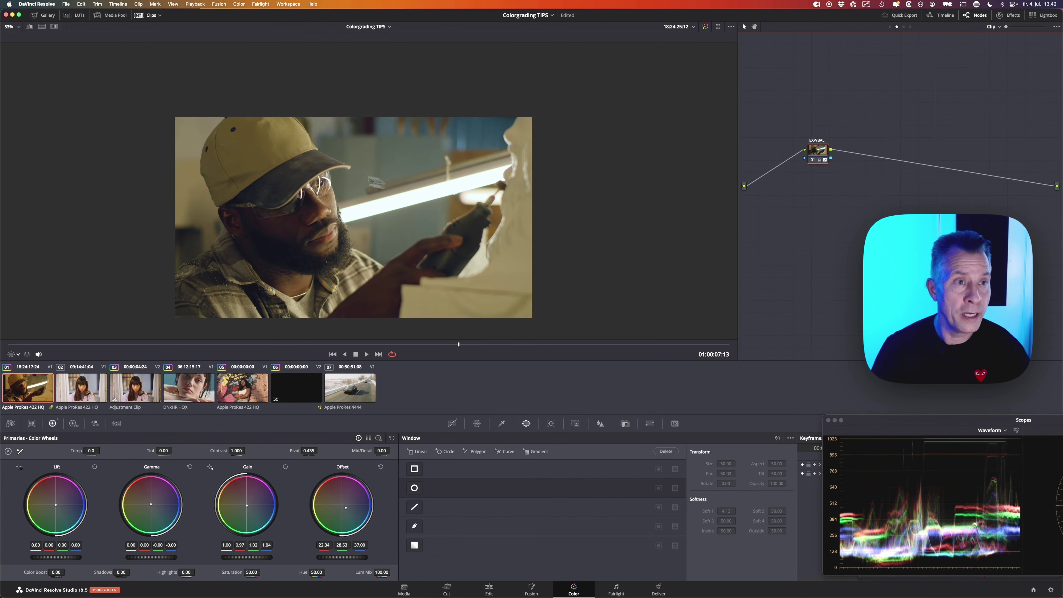
{"action": "left_click", "coordinate": [44, 15]}
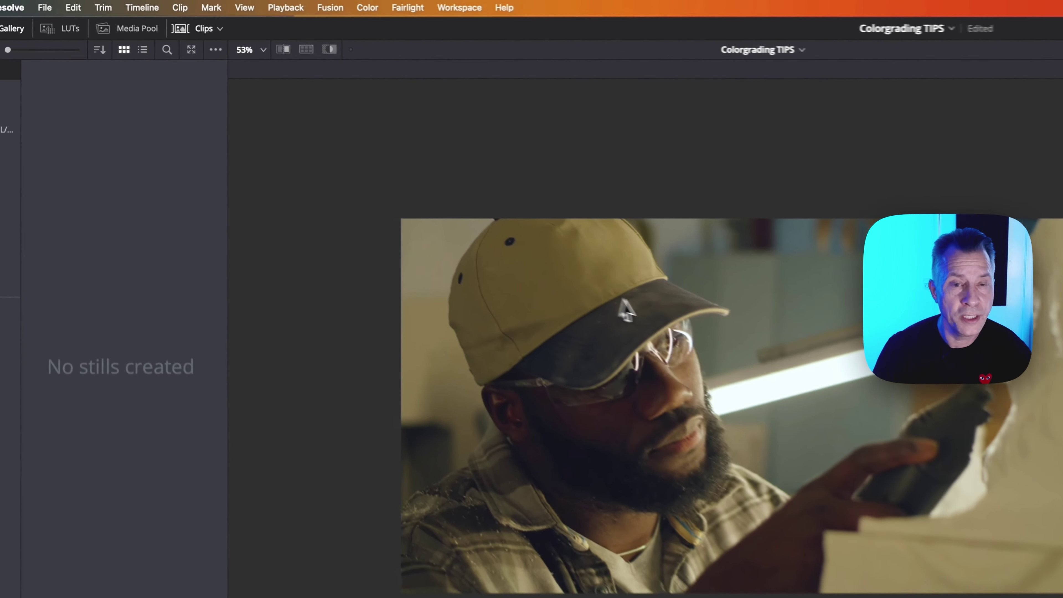
{"action": "right_click", "coordinate": [392, 163]}
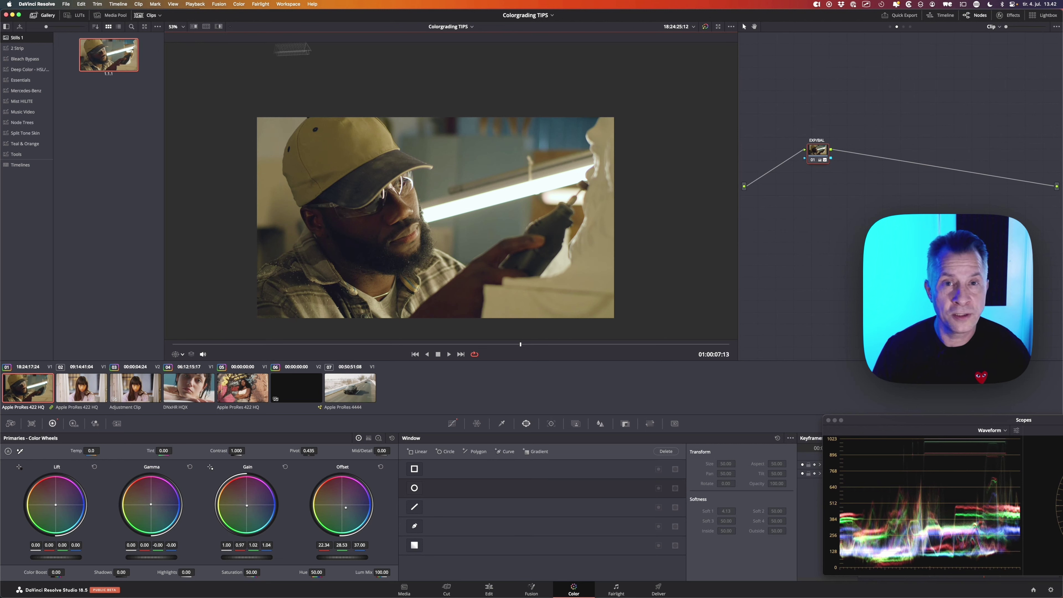
Check whether the Stills 1 album in the 7 Cool Effects project contains the still, and return to the Colorgrading TIPS project.
{"action": "left_click", "coordinate": [523, 23]}
{"action": "left_click", "coordinate": [524, 27]}
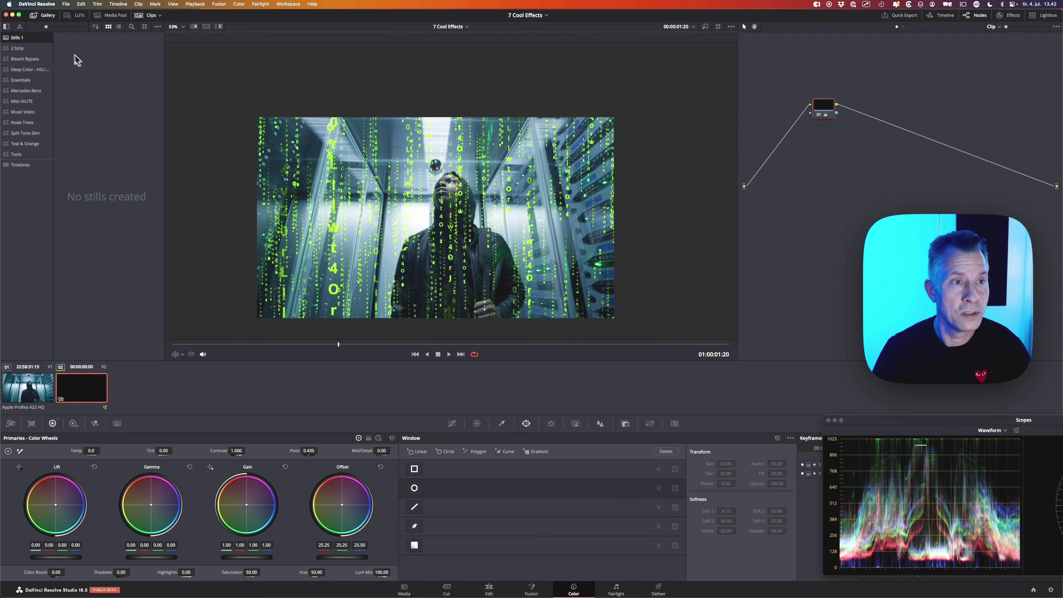
{"action": "left_click", "coordinate": [527, 15]}
{"action": "left_click", "coordinate": [532, 28]}
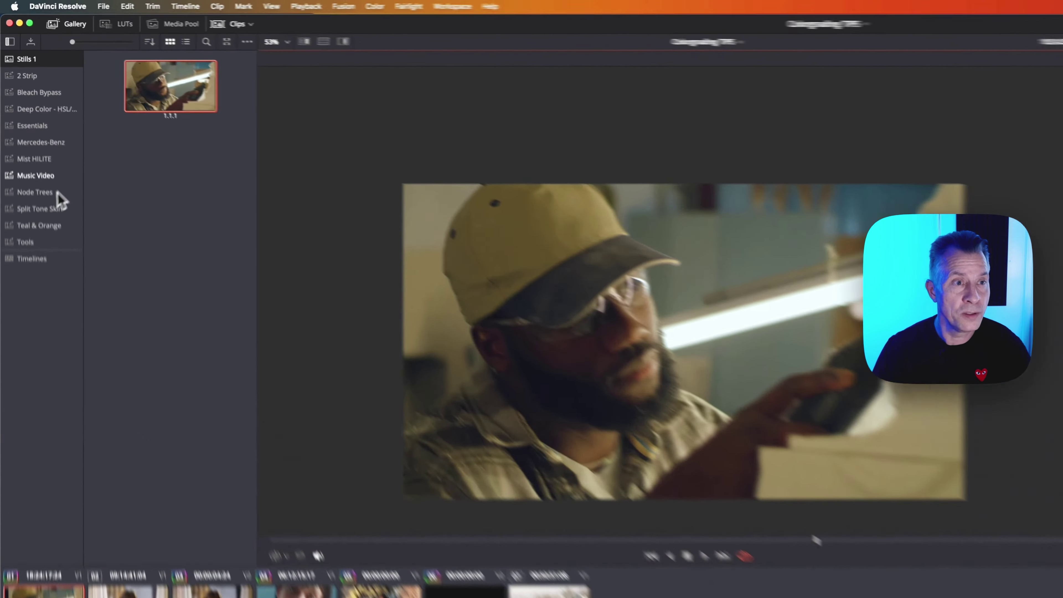
Create a PowerGrade album named My Grades and copy the still from Stills 1 into it.
{"action": "right_click", "coordinate": [76, 164]}
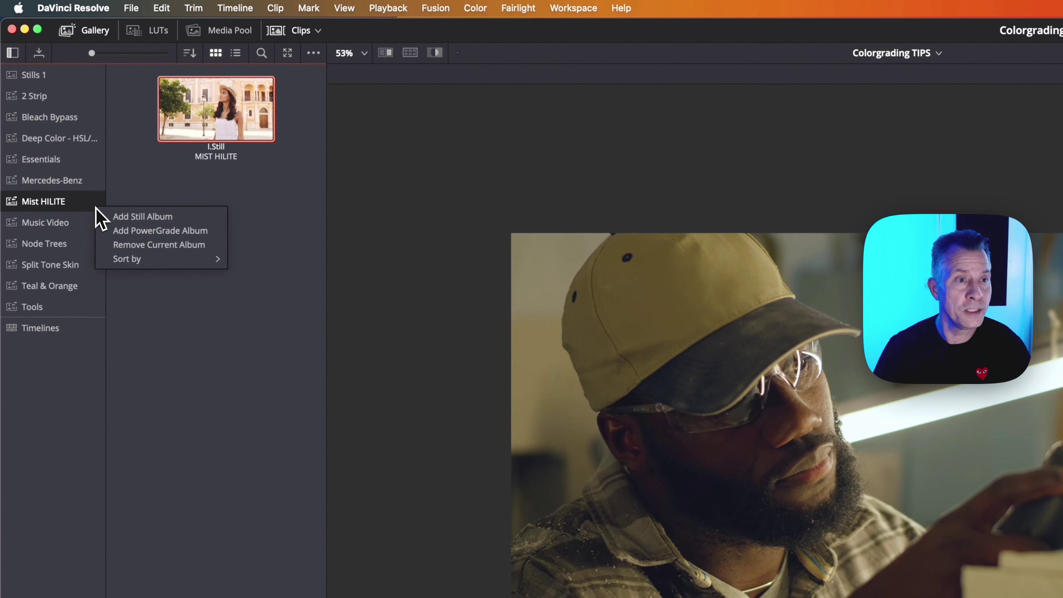
{"action": "left_click", "coordinate": [121, 235]}
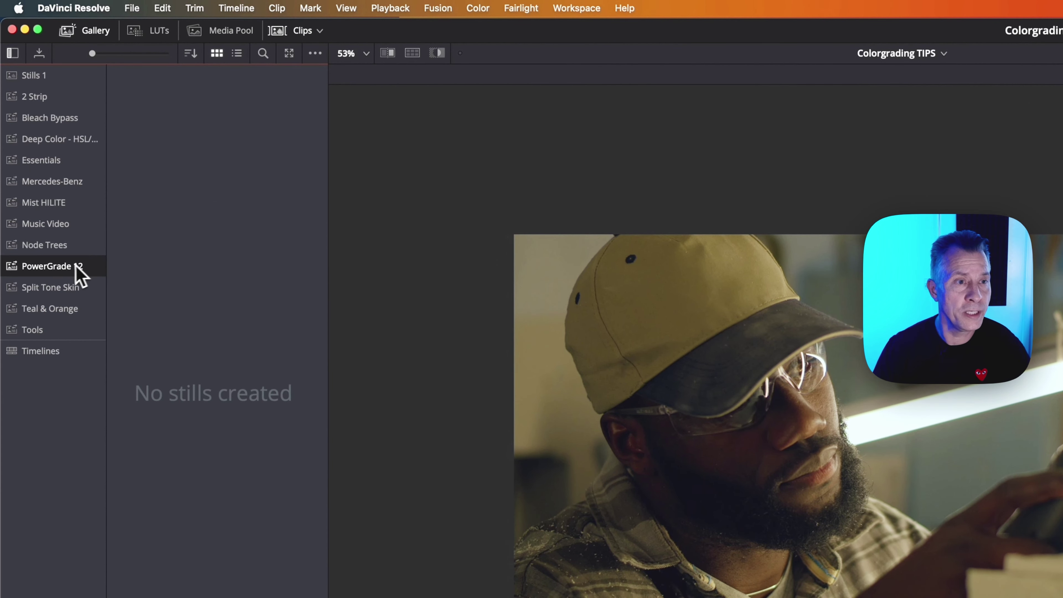
{"action": "double_click", "coordinate": [57, 268]}
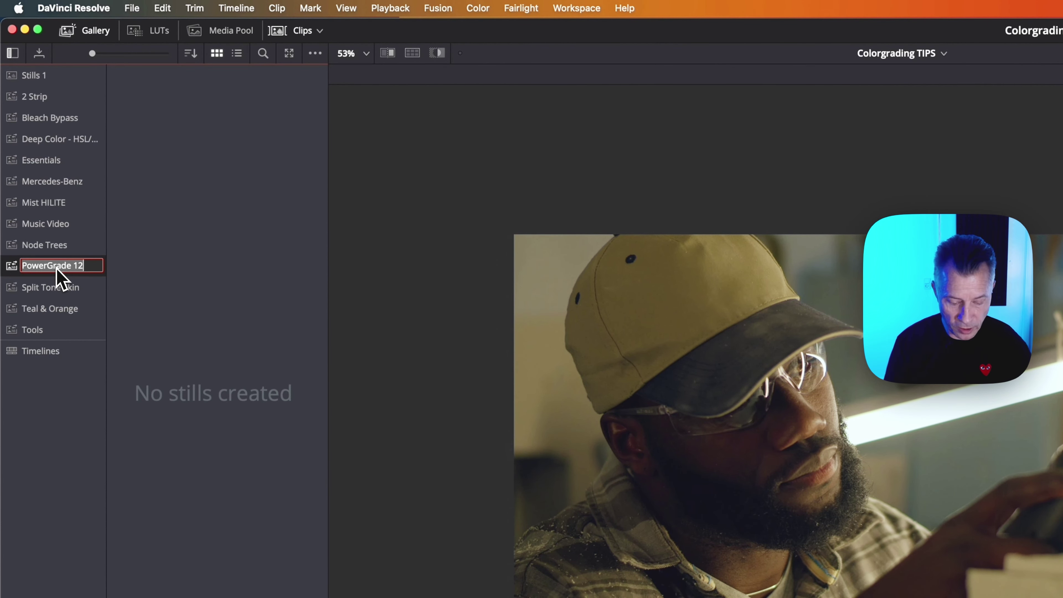
{"action": "type", "text": "My Grades"}
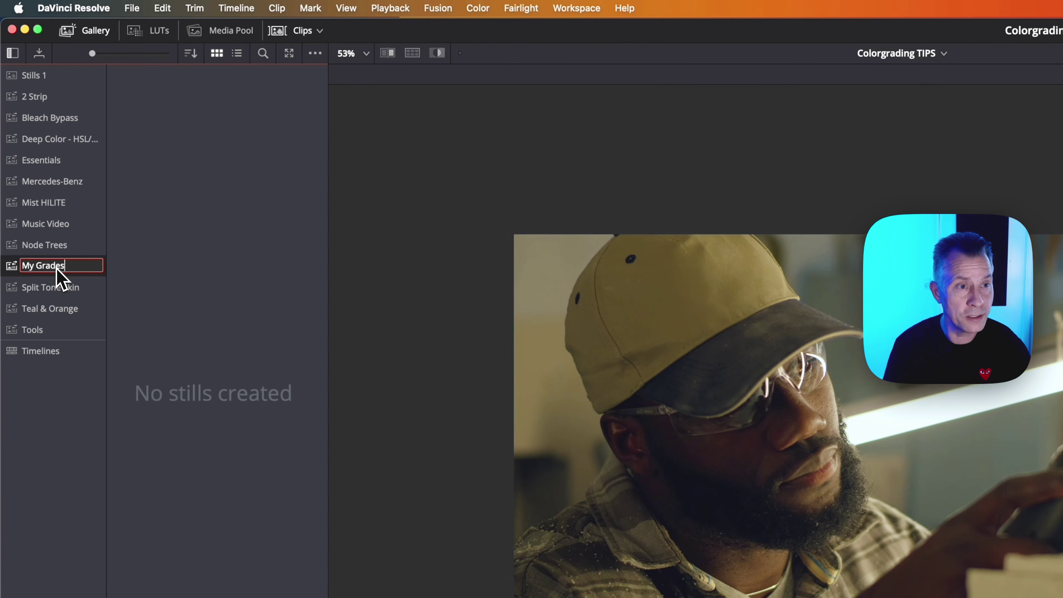
{"action": "key", "text": "Return"}
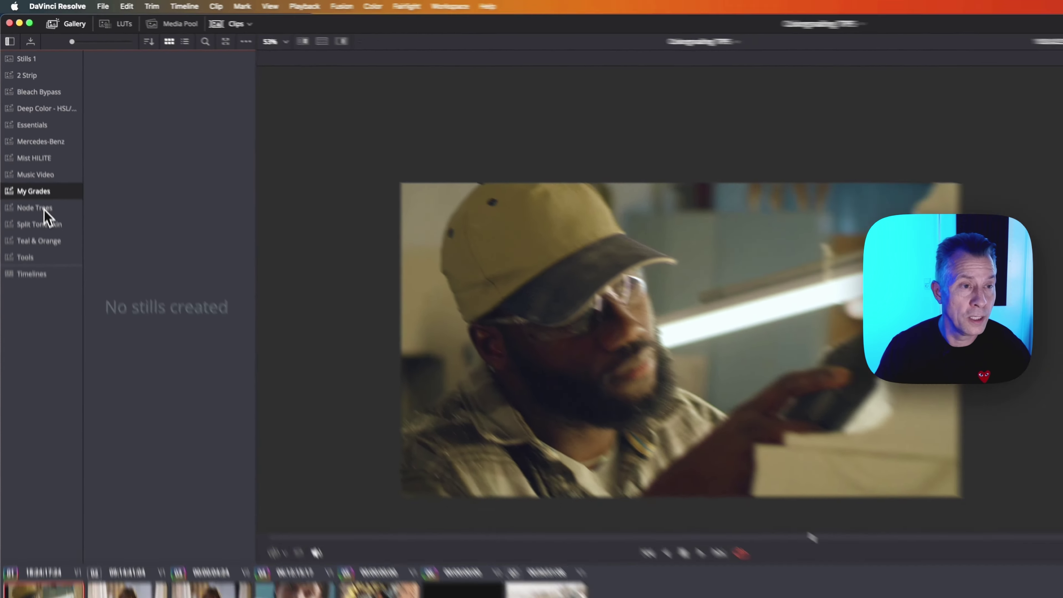
{"action": "left_click", "coordinate": [33, 75]}
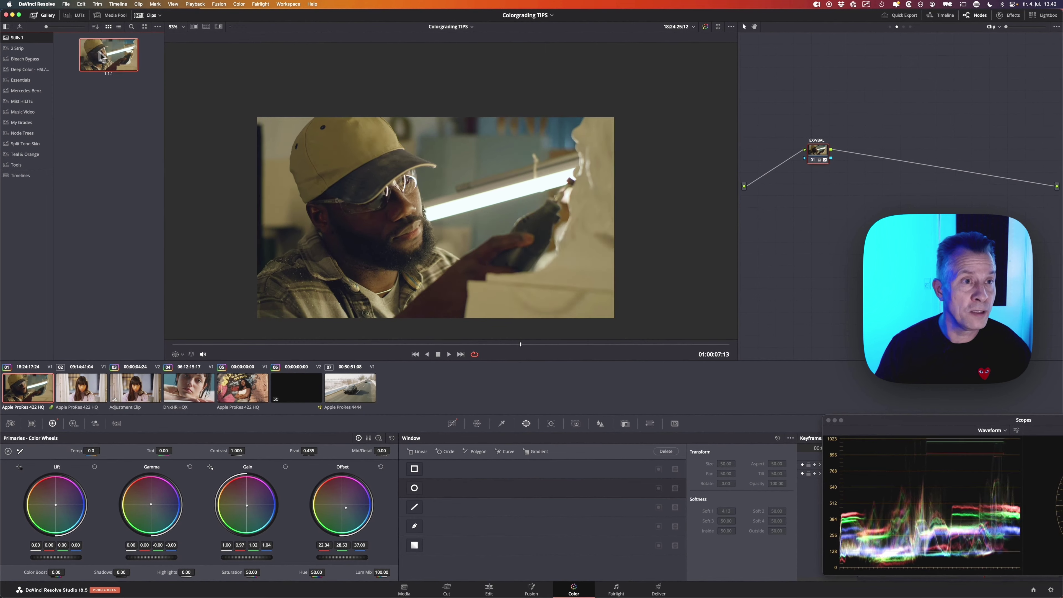
{"action": "left_click_drag", "start_coordinate": [111, 61], "coordinate": [28, 131]}
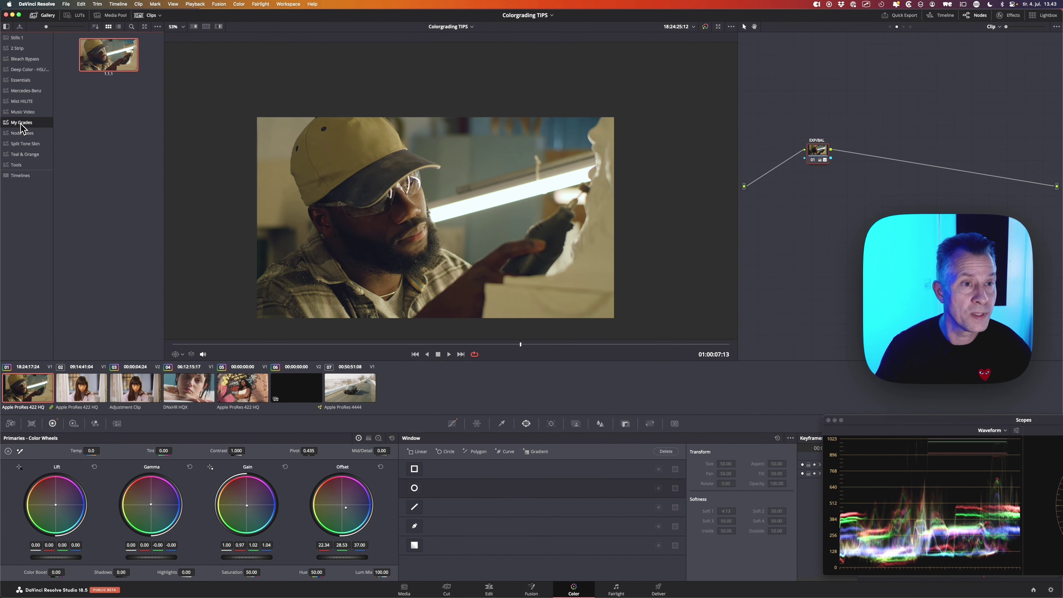
Switch to the 7 Cool Effects project and append the My Grades still's node graph to the selected Video 2 clip.
{"action": "left_click", "coordinate": [528, 15]}
{"action": "left_click", "coordinate": [528, 27]}
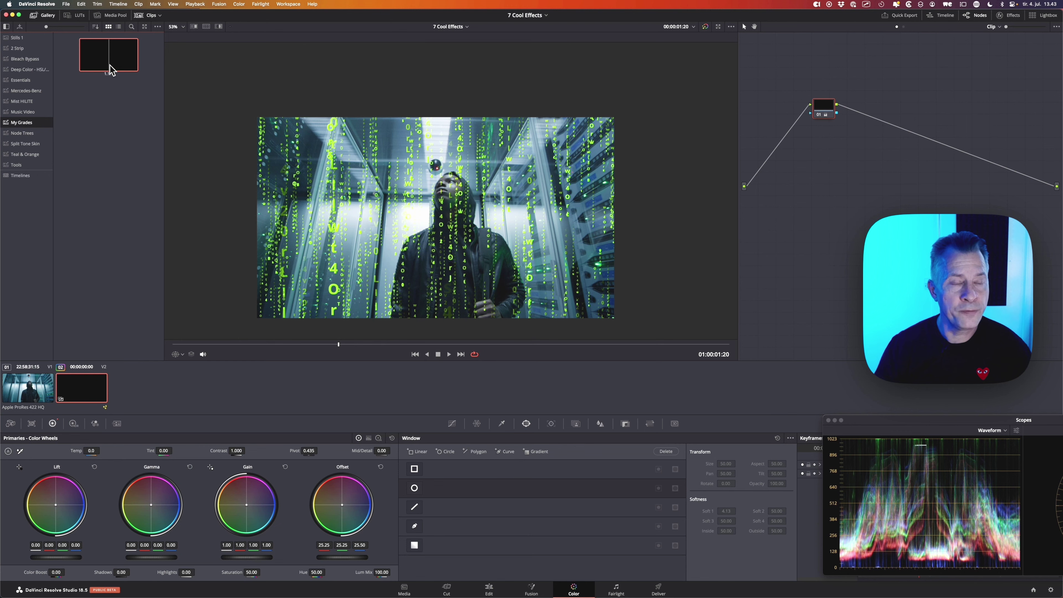
{"action": "mouse_move", "coordinate": [109, 67]}
{"action": "middle_click", "coordinate": [109, 63]}
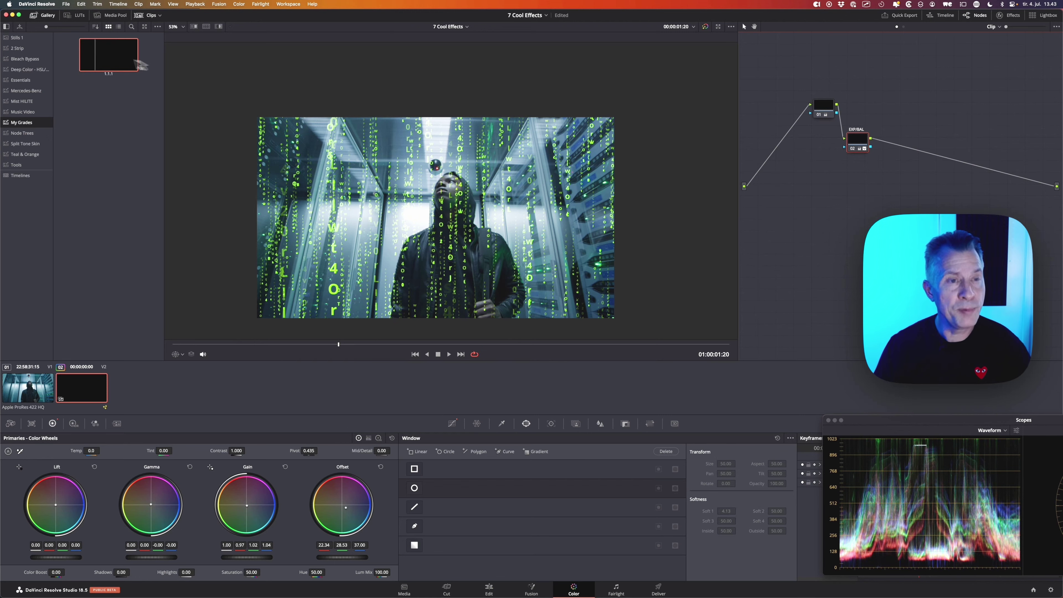
Display the still's node graph, insert its EXP/BAL node at the end of the clip's node tree, and close the graph.
{"action": "mouse_move", "coordinate": [109, 61]}
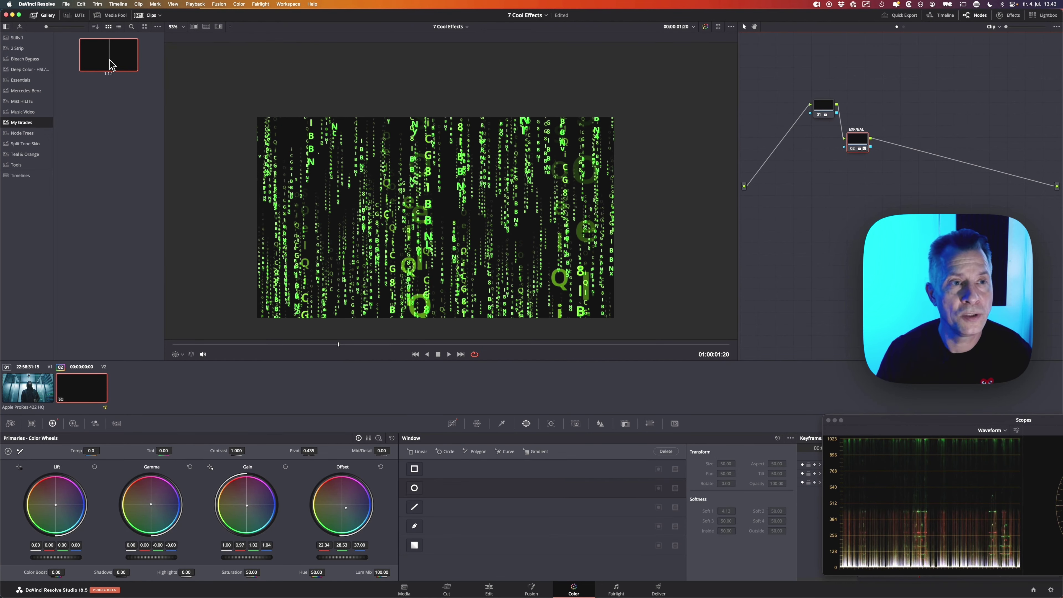
{"action": "right_click", "coordinate": [110, 59]}
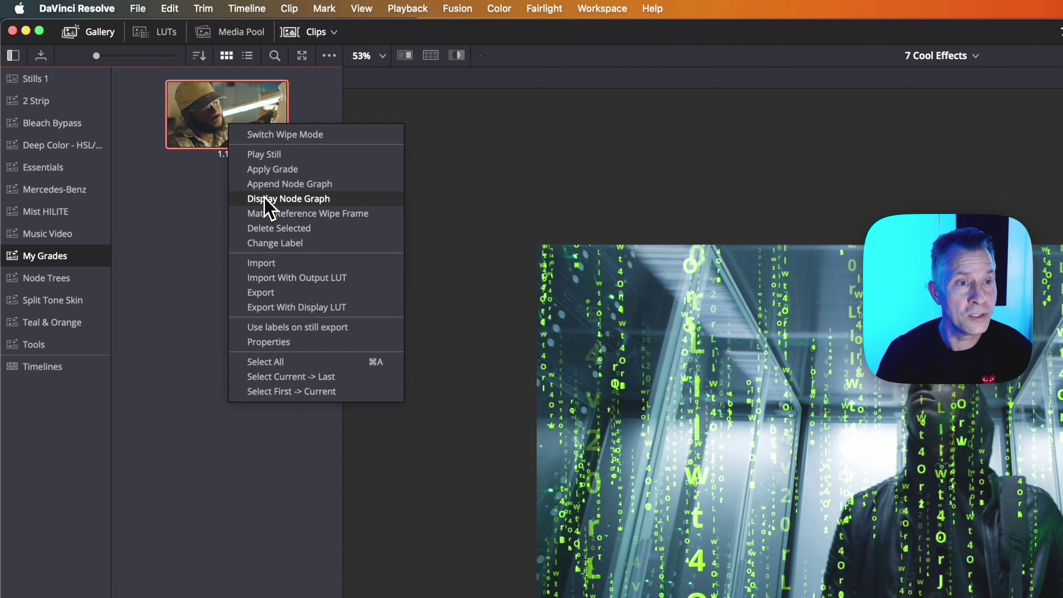
{"action": "left_click", "coordinate": [289, 200]}
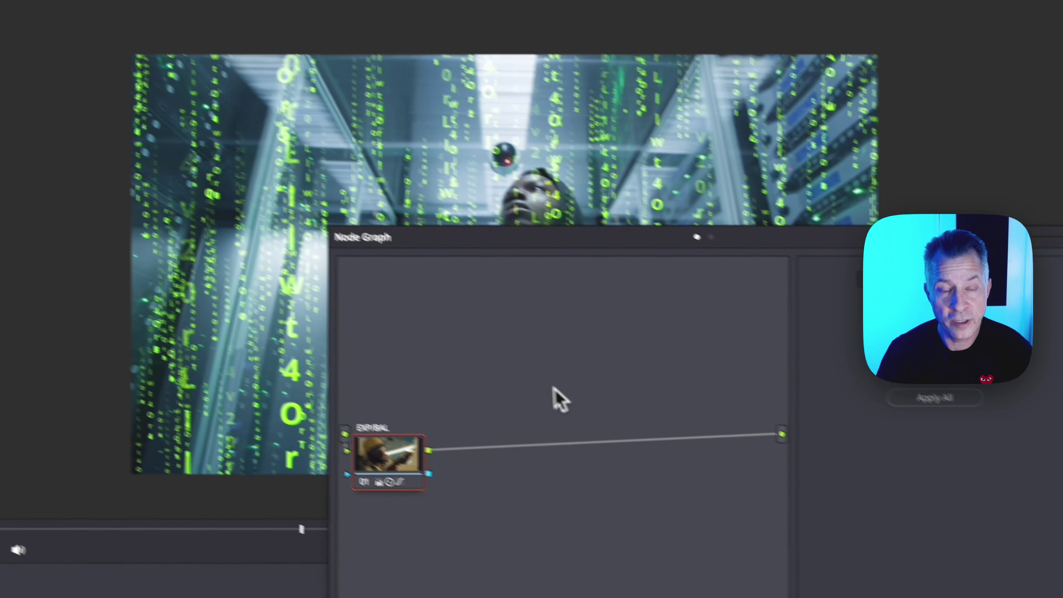
{"action": "left_click_drag", "start_coordinate": [387, 456], "coordinate": [522, 404]}
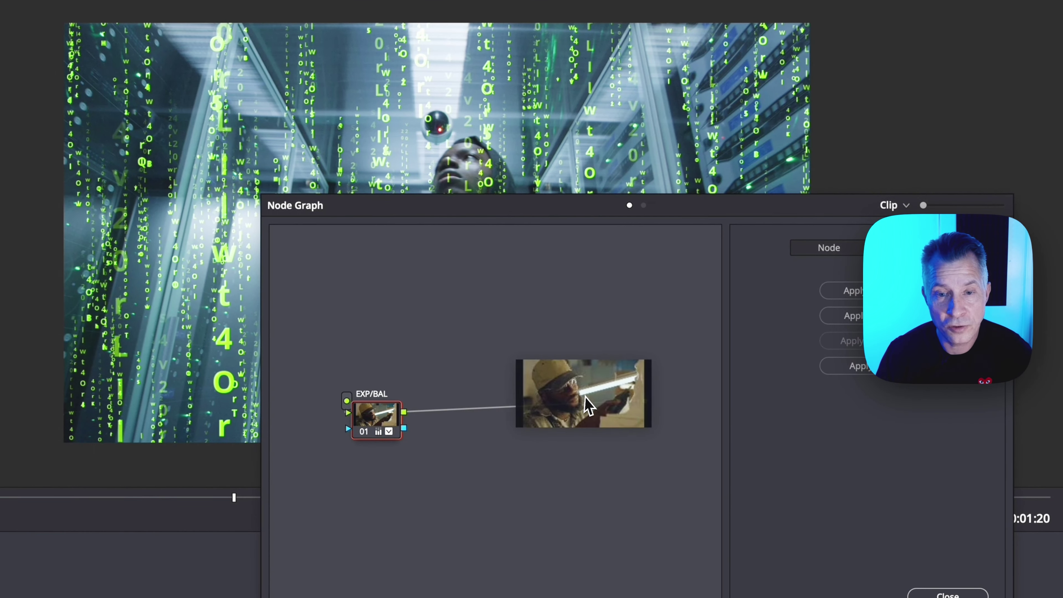
{"action": "left_click_drag", "start_coordinate": [394, 407], "coordinate": [1062, 111]}
{"action": "left_click_drag", "start_coordinate": [923, 156], "coordinate": [918, 155]}
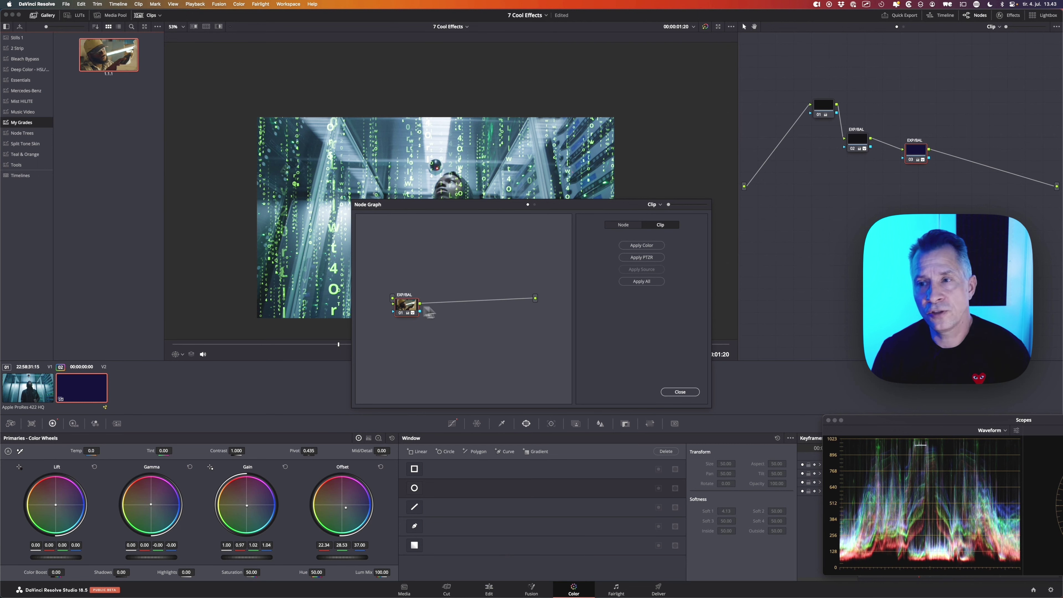
{"action": "left_click", "coordinate": [679, 392]}
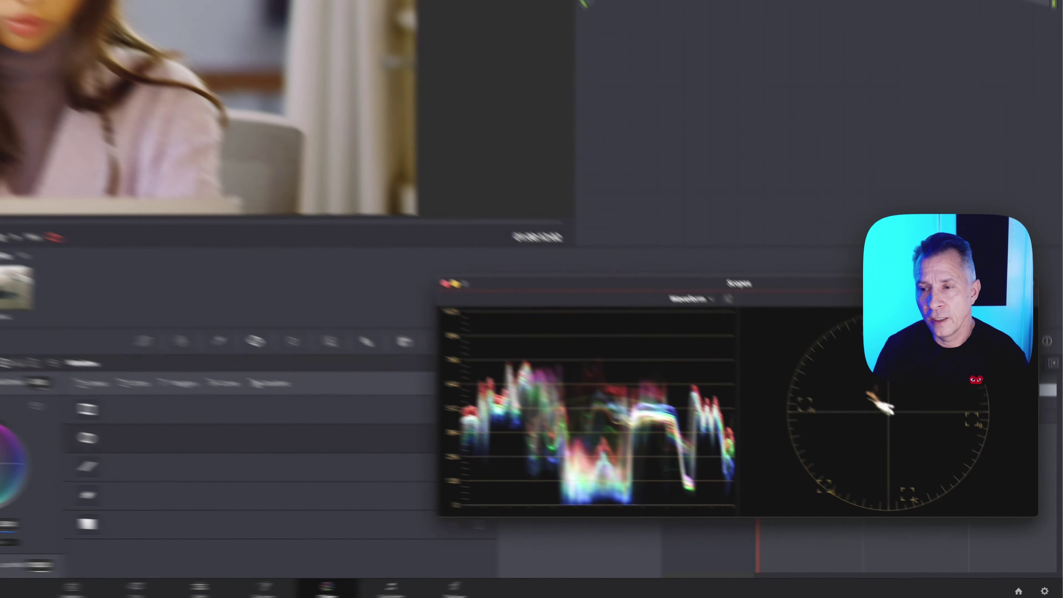
Move the Scopes window clear of the screen edge and show the skin tone indicator on the vectorscope.
{"action": "left_click_drag", "start_coordinate": [942, 389], "coordinate": [862, 391]}
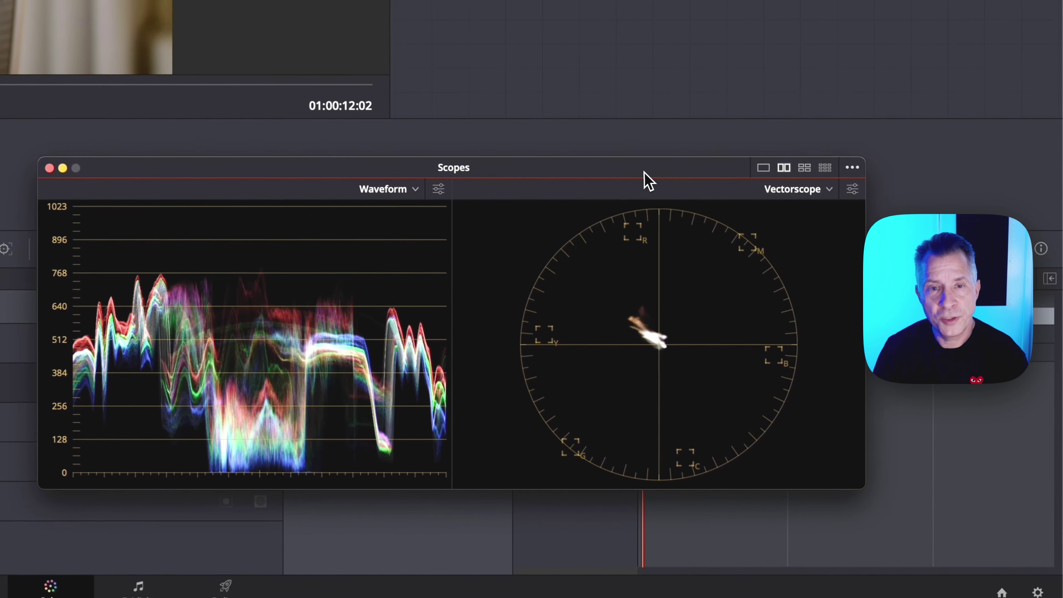
{"action": "left_click_drag", "start_coordinate": [648, 180], "coordinate": [626, 174]}
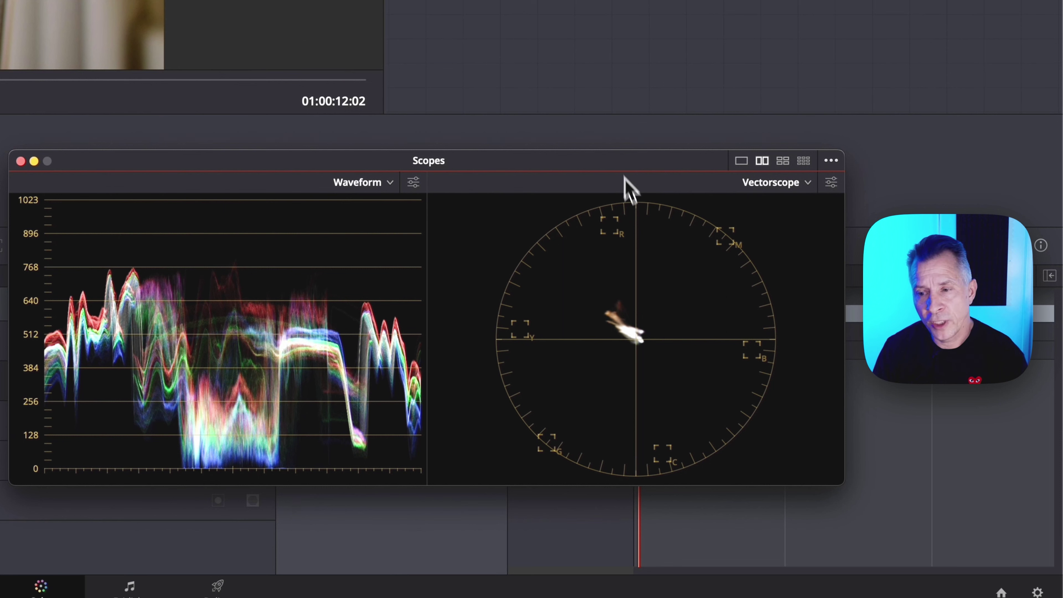
{"action": "left_click", "coordinate": [830, 183]}
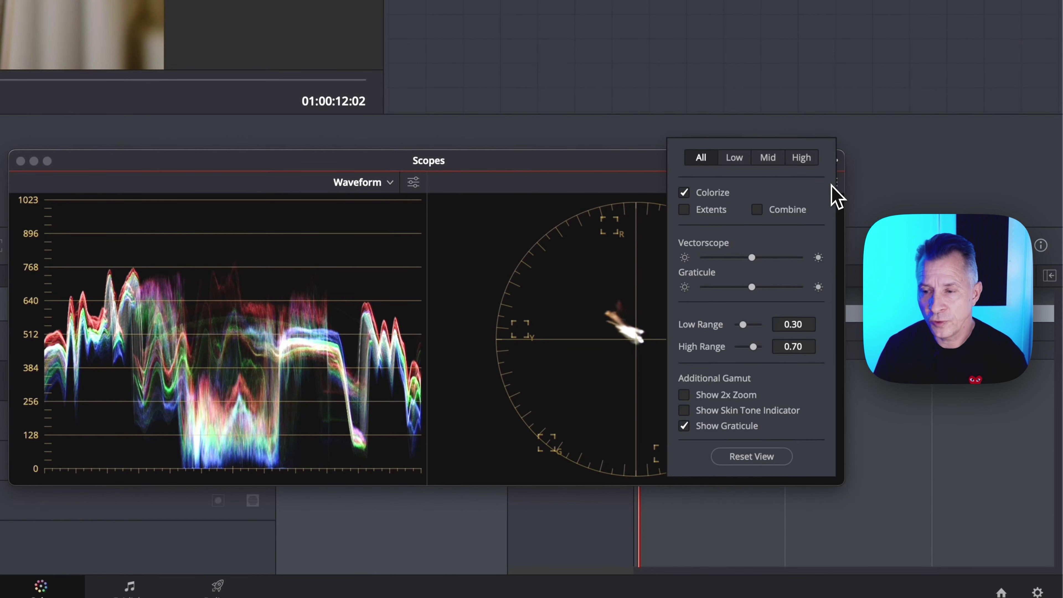
{"action": "left_click", "coordinate": [686, 412]}
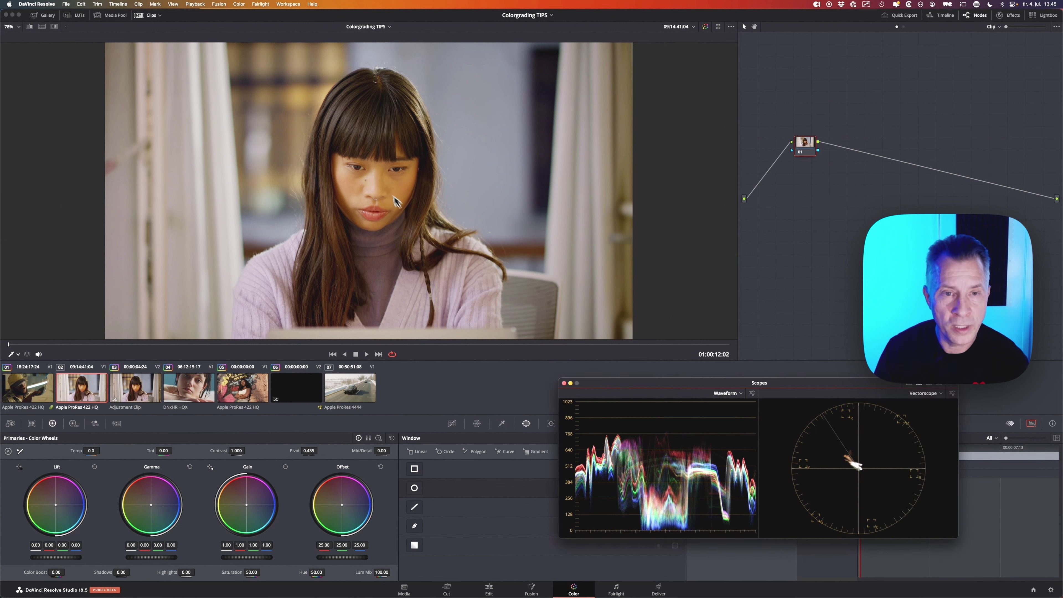
Sample the woman's face with the Qualifier and enable Display Qualifier Focus for the scopes, keeping Qualifier as the viewer's on-screen control.
{"action": "left_click", "coordinate": [374, 184]}
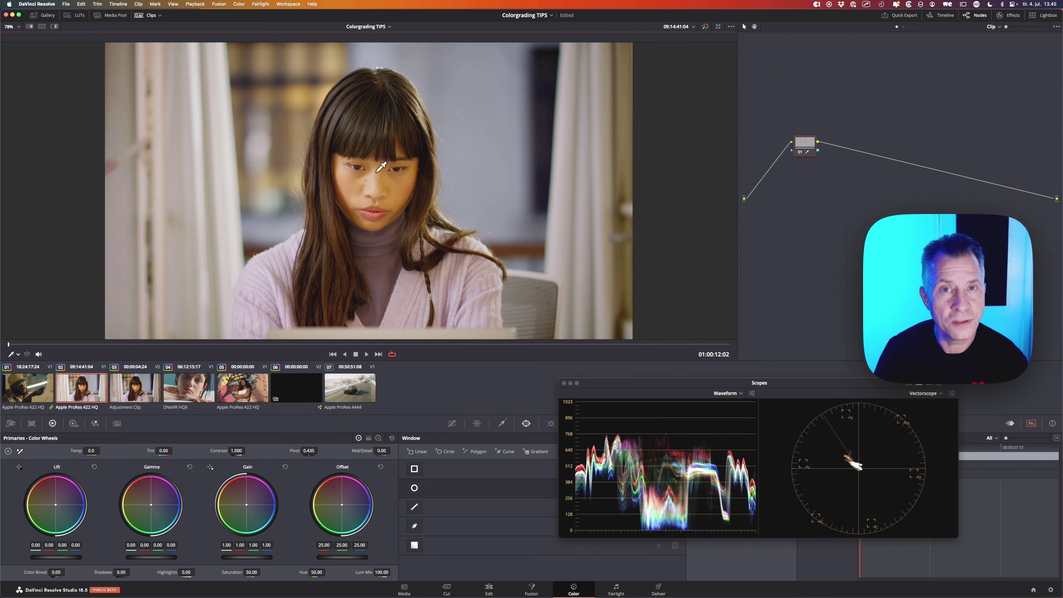
{"action": "left_click", "coordinate": [952, 384]}
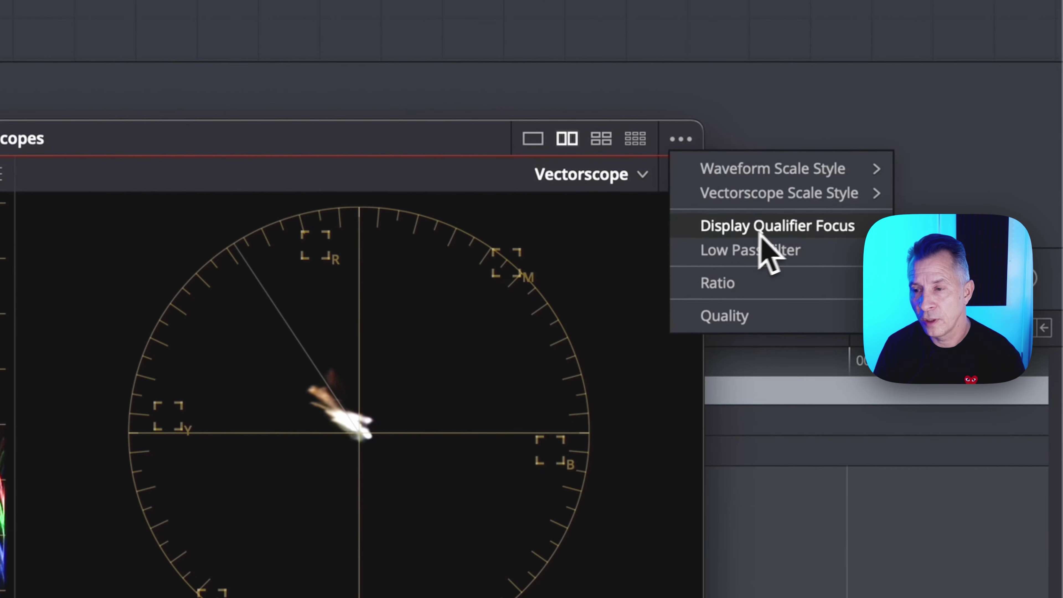
{"action": "left_click", "coordinate": [822, 231]}
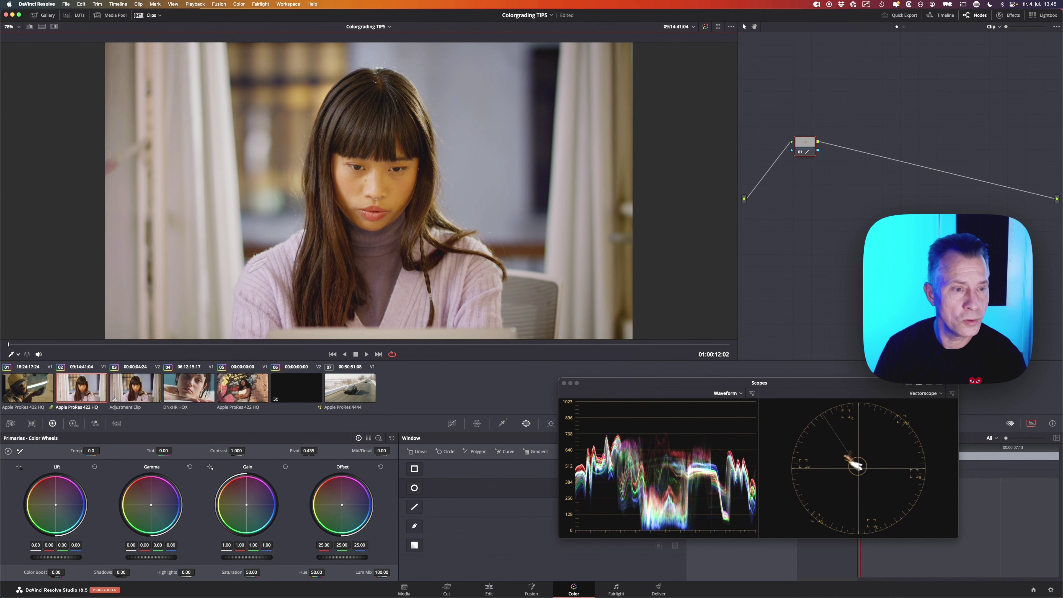
{"action": "left_click", "coordinate": [16, 354]}
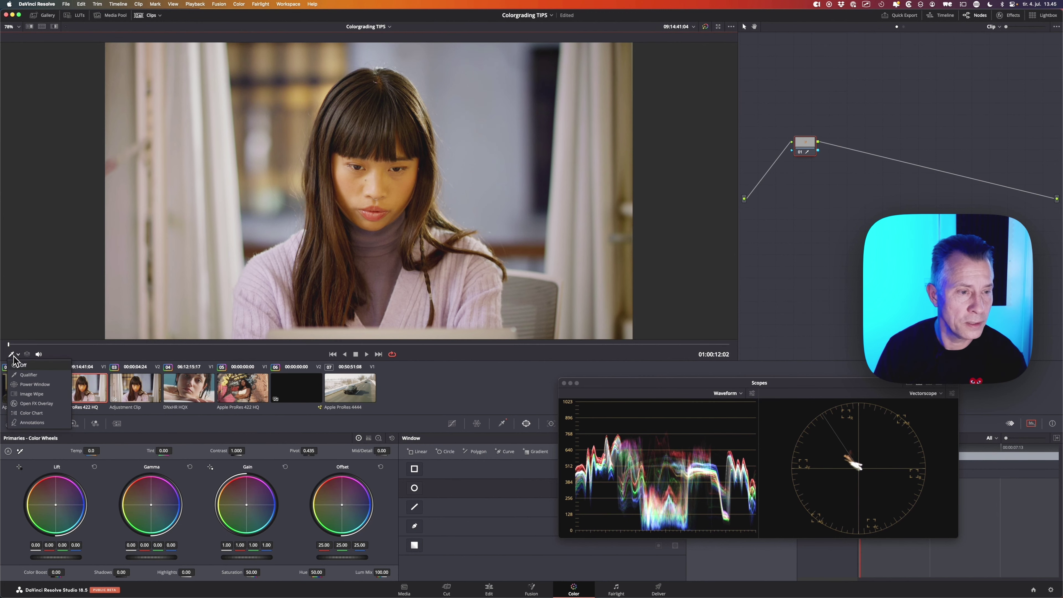
{"action": "left_click", "coordinate": [25, 375]}
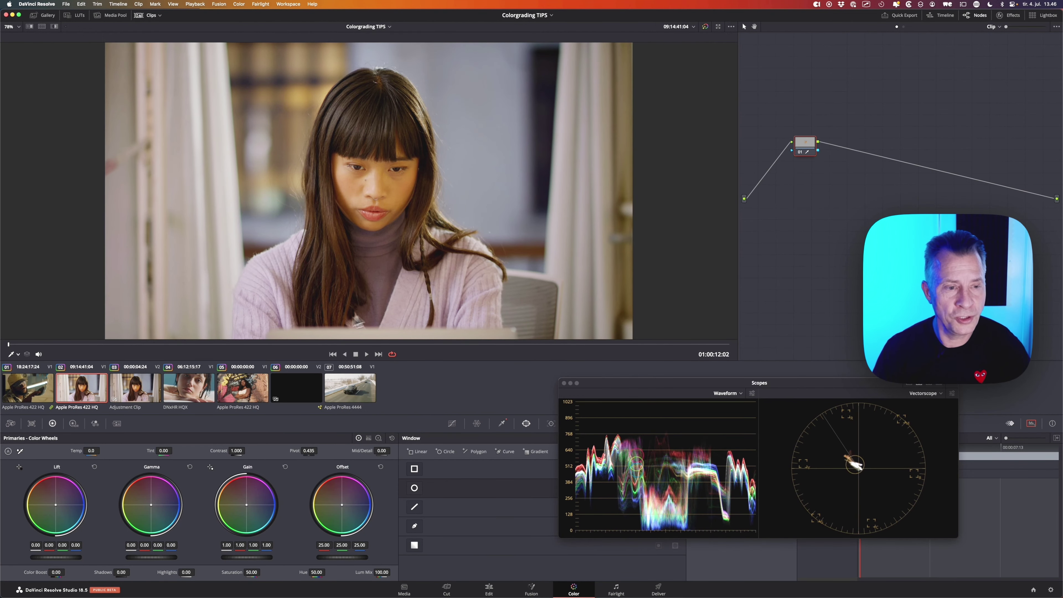
Show clips 02, 04, 05 and 07 together in a Selected Clips split screen and play them.
{"action": "left_click", "coordinate": [177, 400], "text": "super"}
{"action": "left_click", "coordinate": [247, 398], "text": "super"}
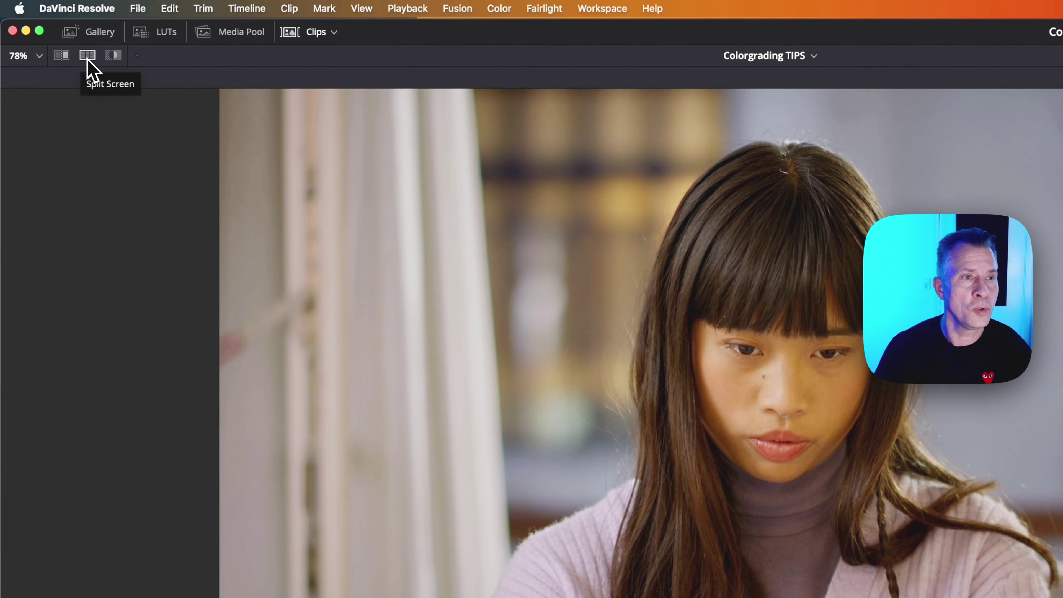
{"action": "left_click", "coordinate": [87, 58]}
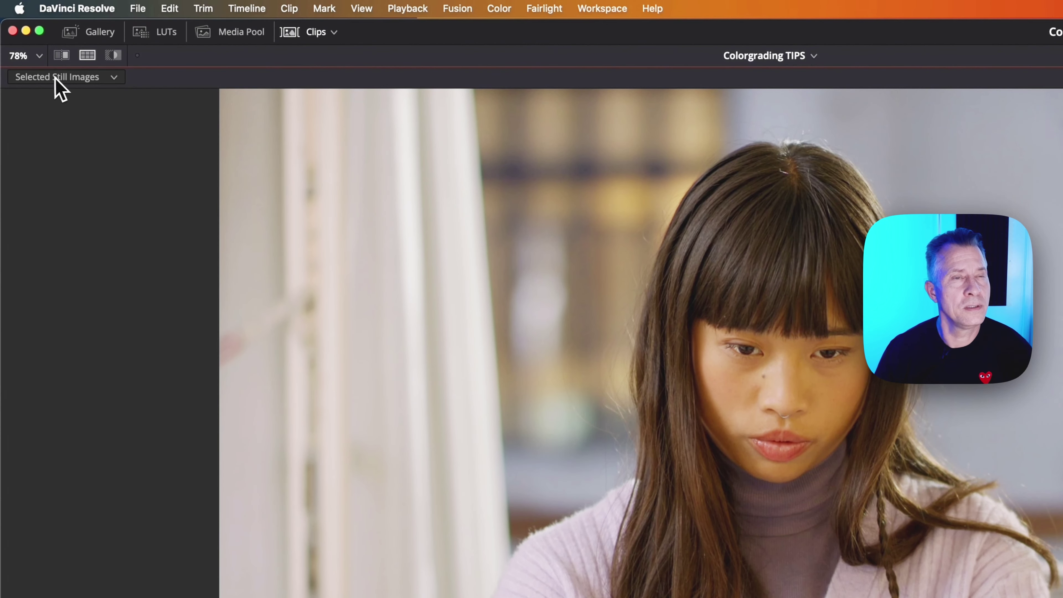
{"action": "left_click", "coordinate": [59, 77]}
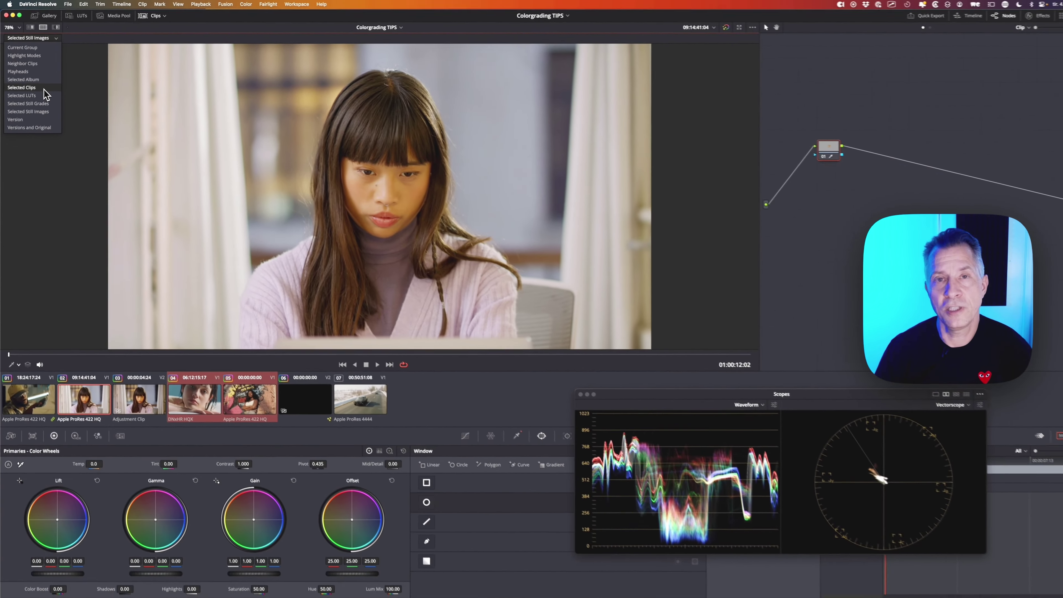
{"action": "left_click", "coordinate": [44, 88]}
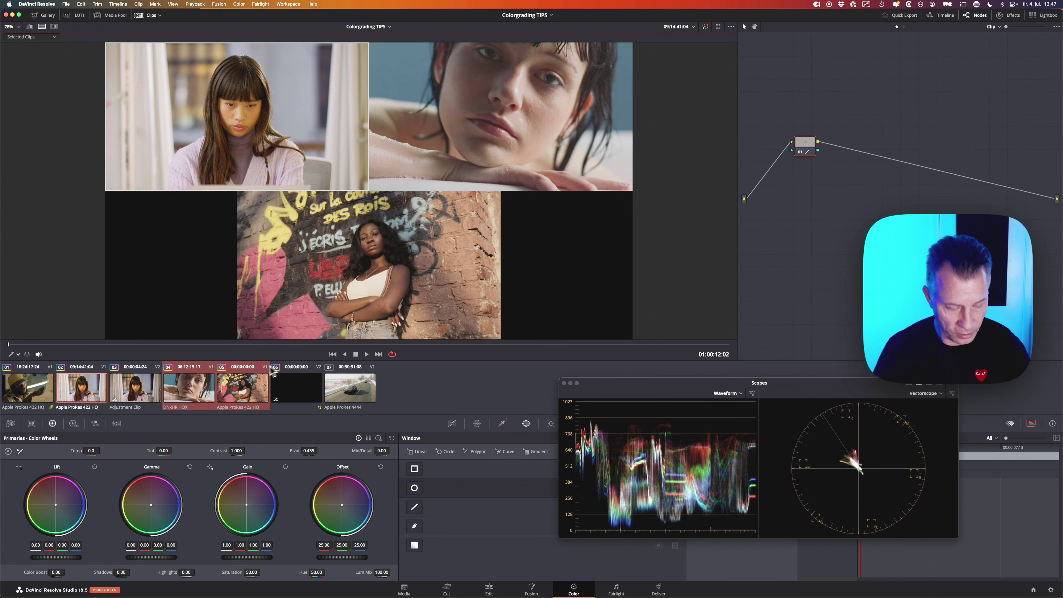
{"action": "left_click", "coordinate": [354, 397], "text": "super"}
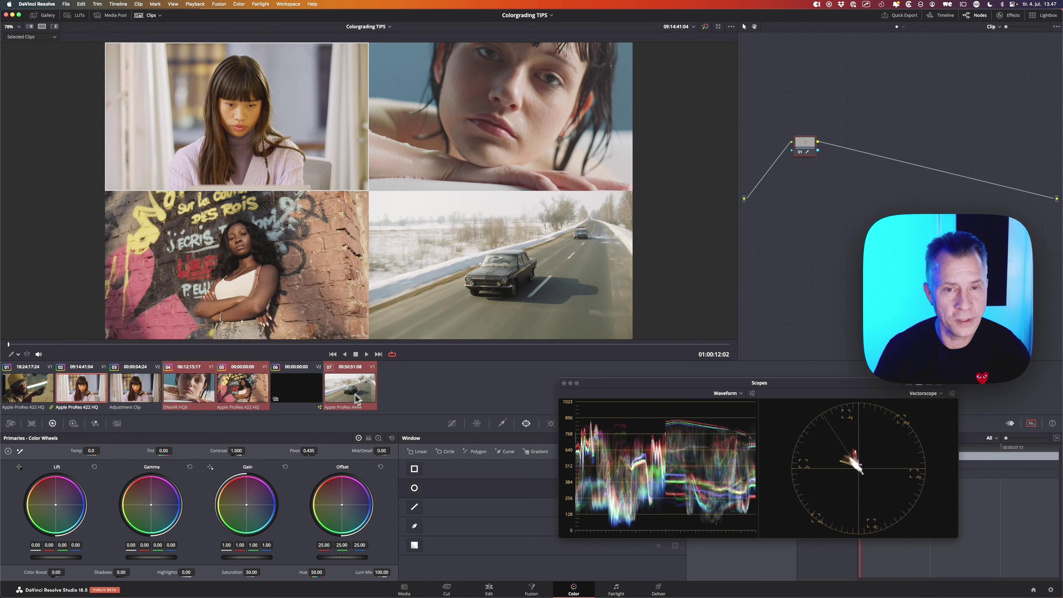
{"action": "key", "text": "space"}
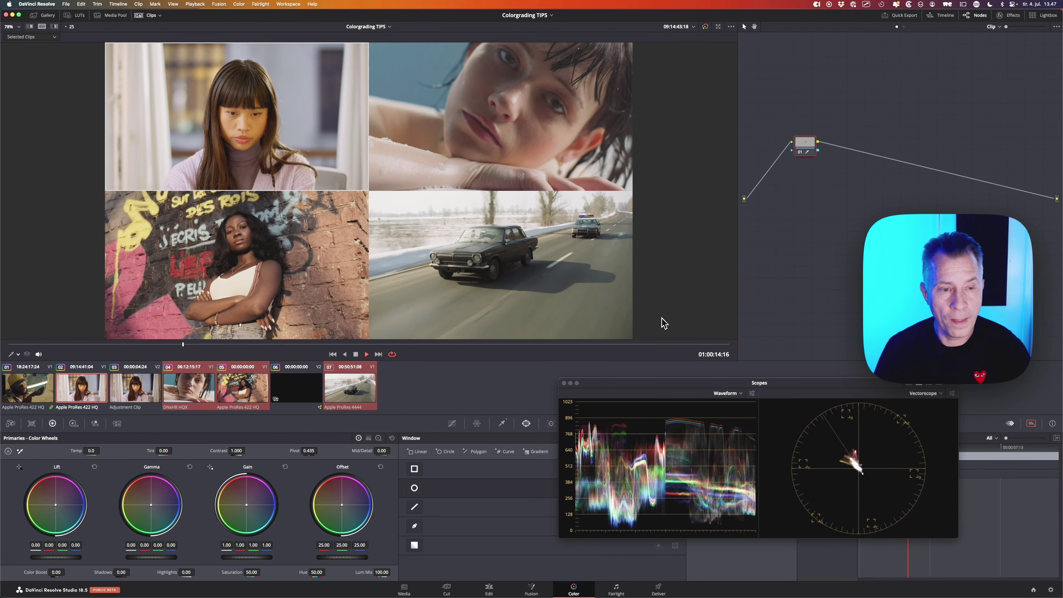
Stop playback and limit the split screen to clips 02 and 04 to compare their levels in the waveform.
{"action": "key", "text": "space"}
{"action": "left_click", "coordinate": [97, 386]}
{"action": "left_click", "coordinate": [175, 400], "text": "super"}
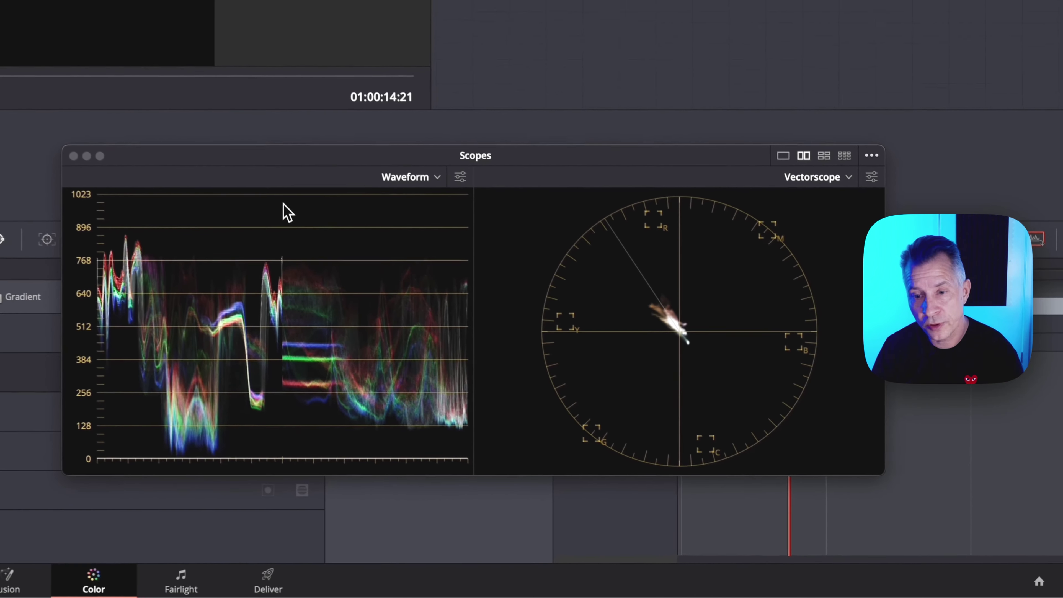
{"action": "mouse_move", "coordinate": [282, 194]}
{"action": "left_mouse_down"}
{"action": "mouse_move", "coordinate": [278, 330]}
{"action": "mouse_move", "coordinate": [305, 423]}
{"action": "left_mouse_up"}
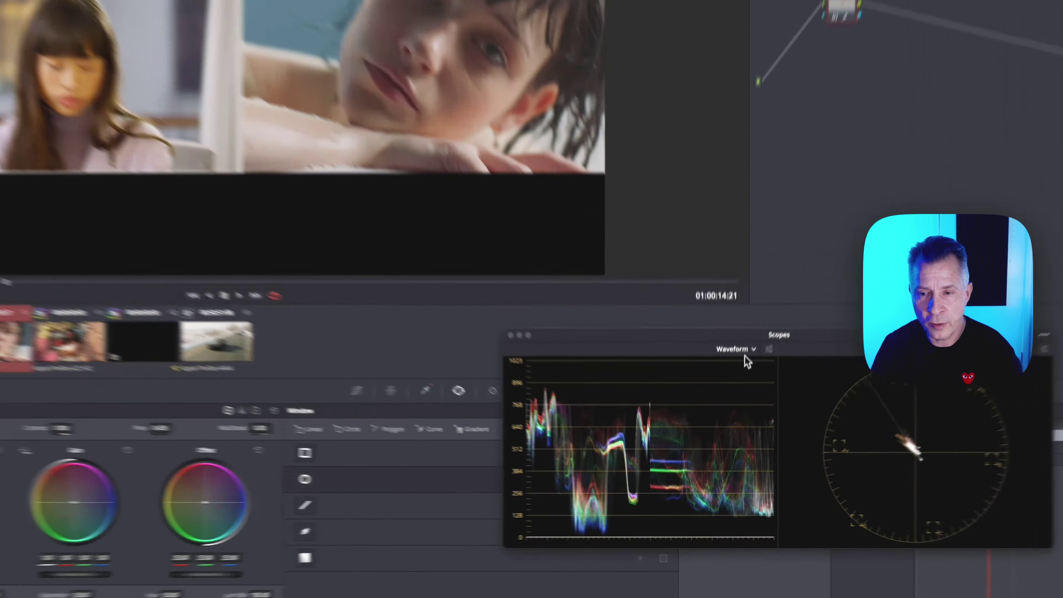
Switch the waveform scope to Parade and compare the red, green and blue channels of both clips.
{"action": "left_click", "coordinate": [739, 393]}
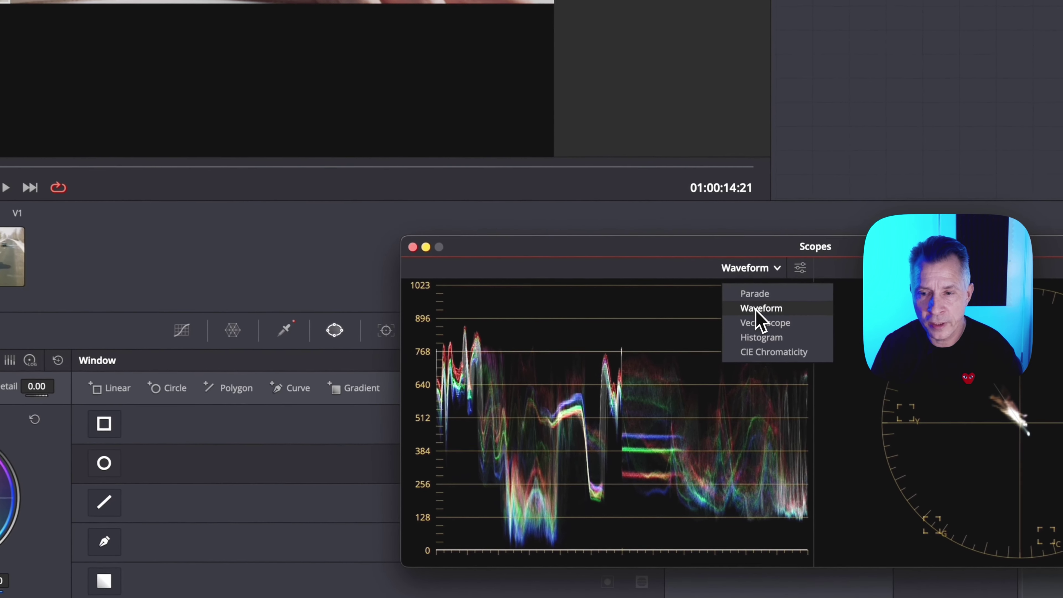
{"action": "left_click", "coordinate": [730, 405]}
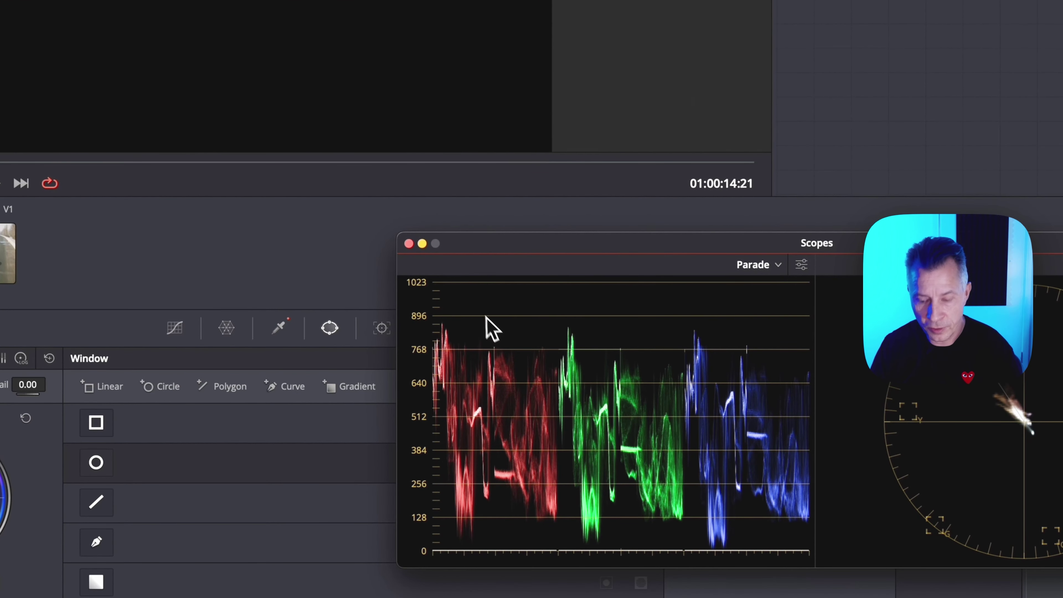
{"action": "left_click_drag", "start_coordinate": [500, 298], "coordinate": [504, 426]}
{"action": "left_click_drag", "start_coordinate": [614, 298], "coordinate": [625, 405]}
{"action": "key", "text": "space"}
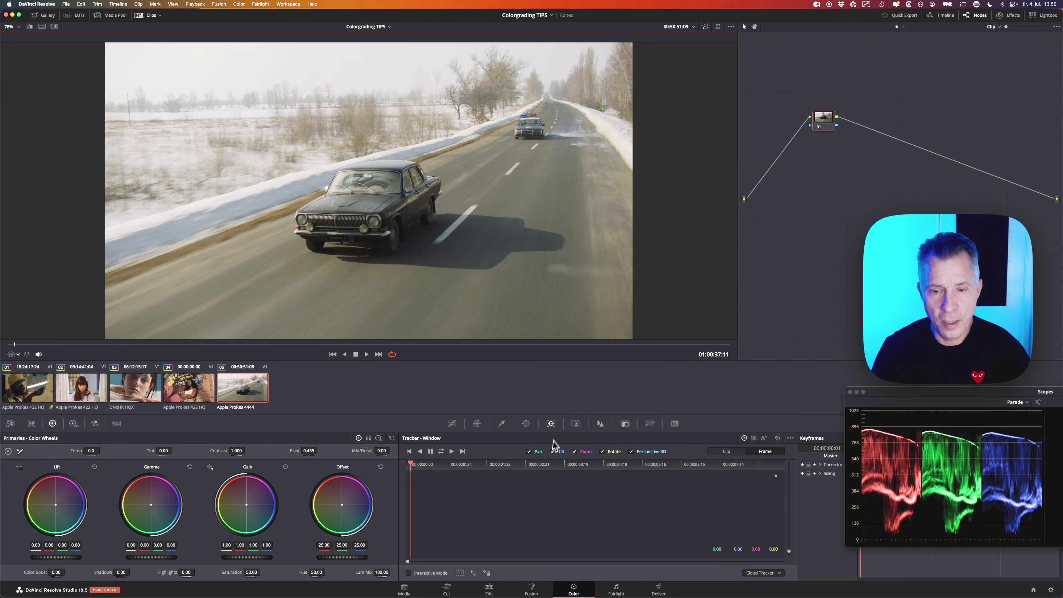
Draw a curve window around the dark car with 24.22 outside softness and brighten it by raising Offset to 32.82.
{"action": "left_click", "coordinate": [526, 424]}
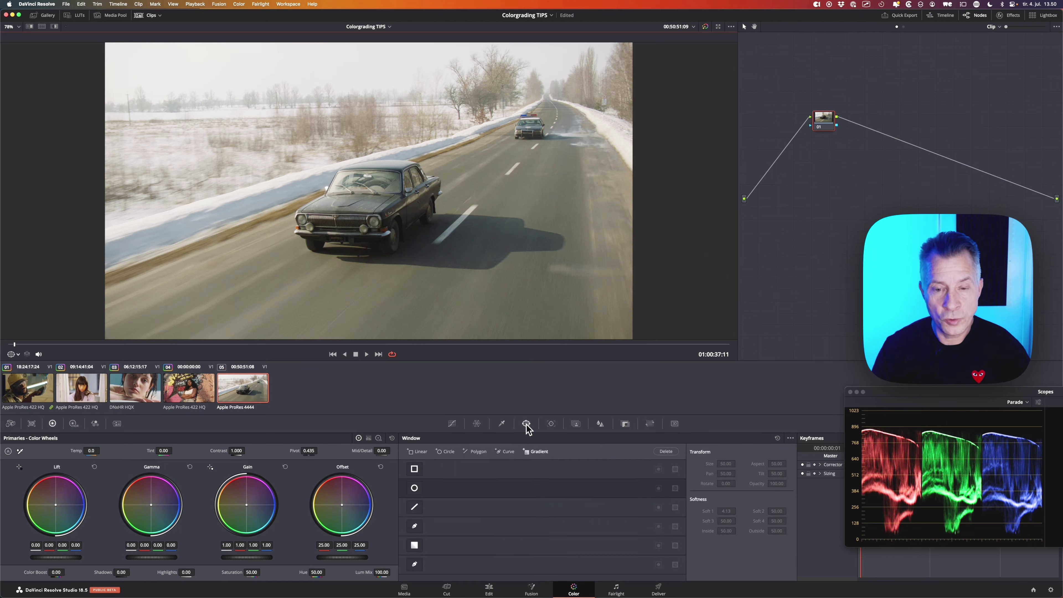
{"action": "left_click", "coordinate": [530, 452]}
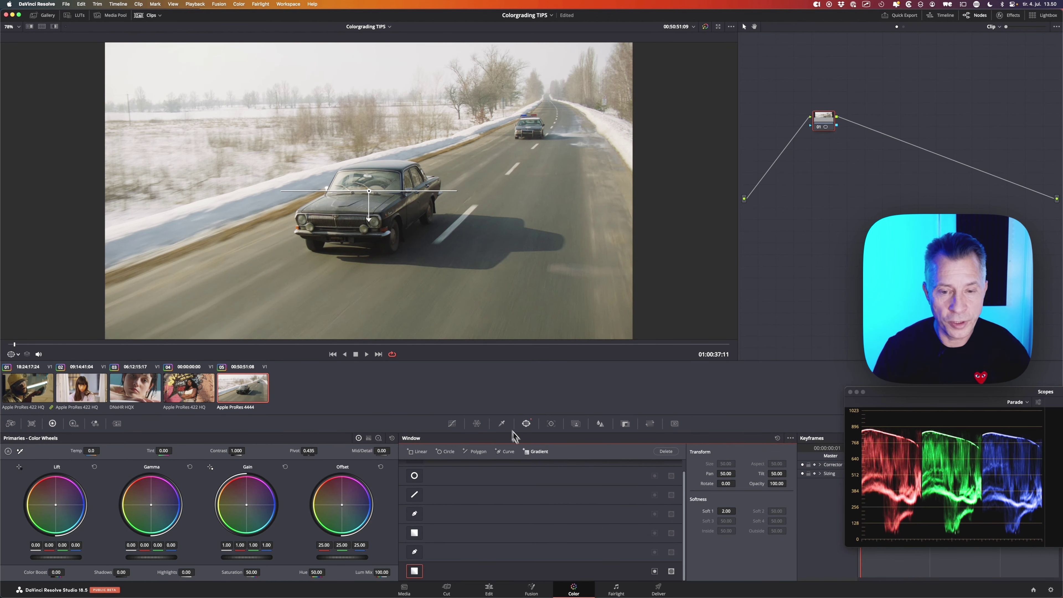
{"action": "left_click", "coordinate": [414, 572]}
{"action": "left_click", "coordinate": [414, 552]}
{"action": "left_click", "coordinate": [393, 268]}
{"action": "left_click", "coordinate": [439, 222]}
{"action": "left_click", "coordinate": [451, 166]}
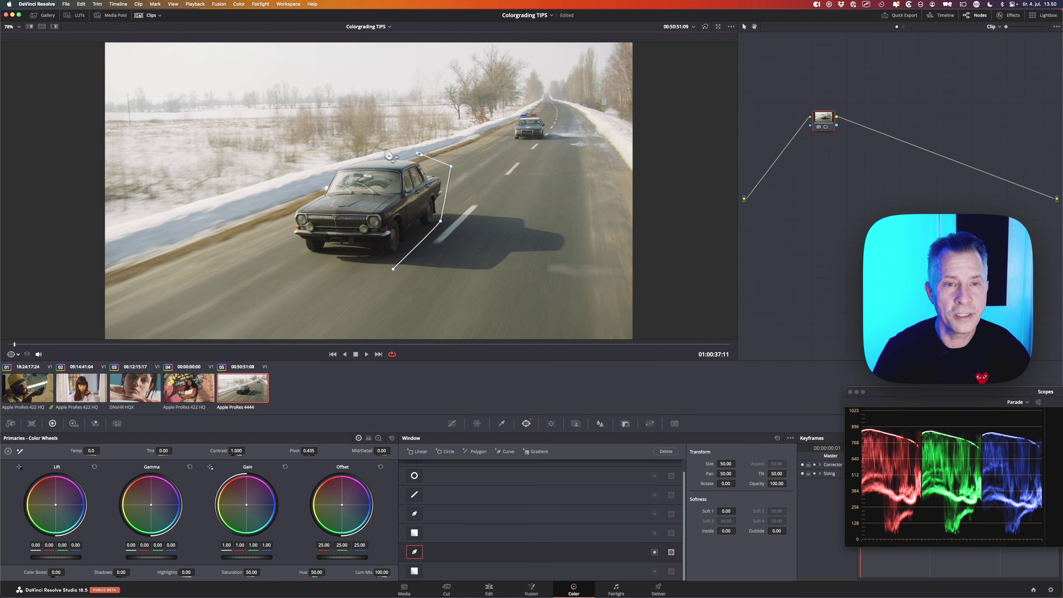
{"action": "left_click", "coordinate": [296, 191]}
{"action": "left_click", "coordinate": [261, 242]}
{"action": "left_click", "coordinate": [393, 269]}
{"action": "left_click_drag", "start_coordinate": [757, 531], "coordinate": [656, 285]}
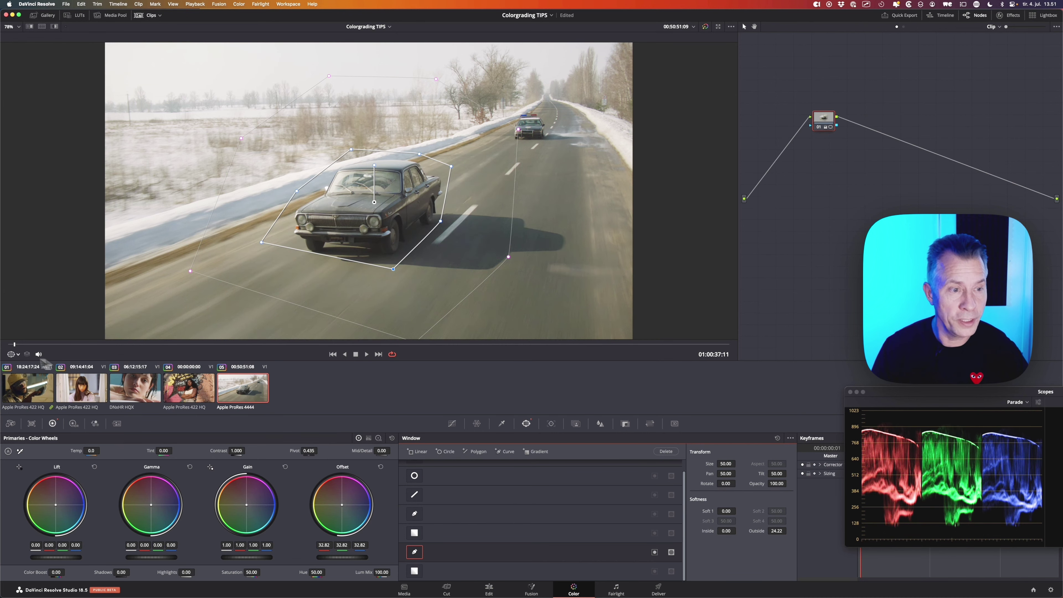
Track the car's window forward and in reverse, starting from the first frame of the clip.
{"action": "mouse_move", "coordinate": [14, 344]}
{"action": "left_mouse_down"}
{"action": "mouse_move", "coordinate": [251, 344]}
{"action": "mouse_move", "coordinate": [8, 344]}
{"action": "left_mouse_up"}
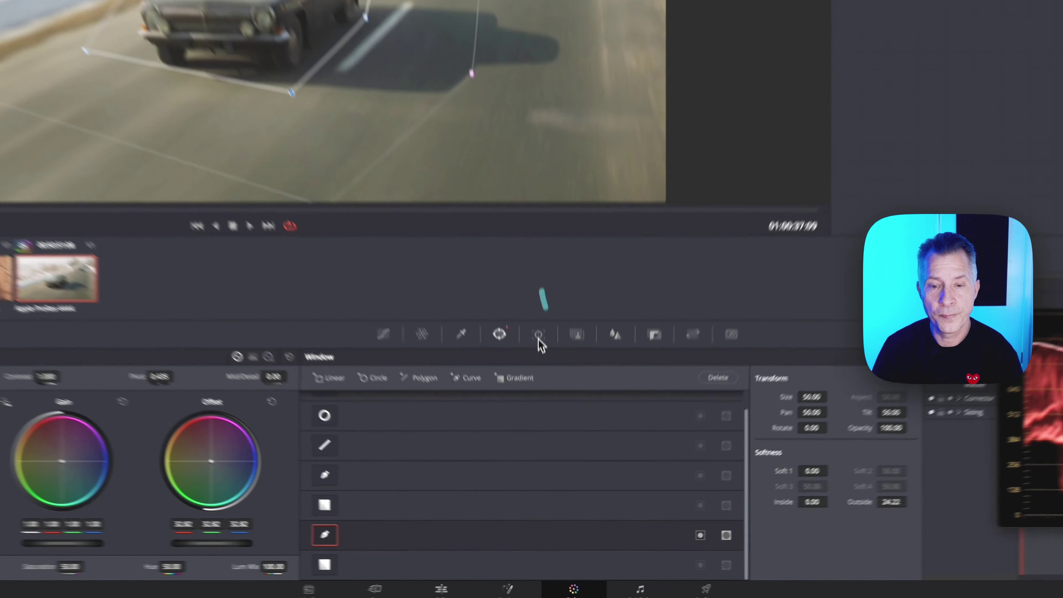
{"action": "left_click", "coordinate": [551, 423]}
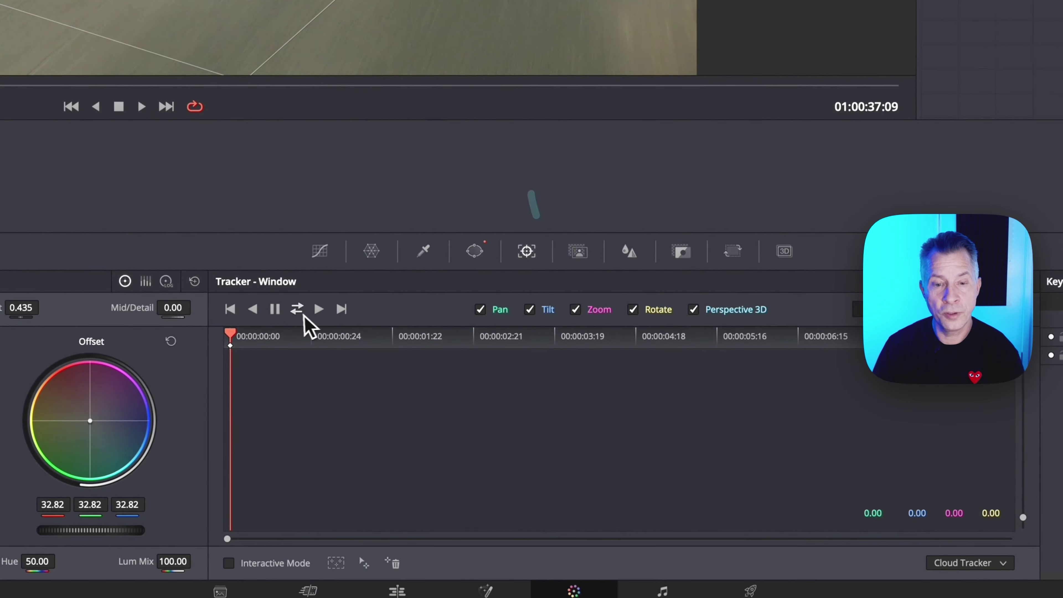
{"action": "left_click", "coordinate": [298, 313]}
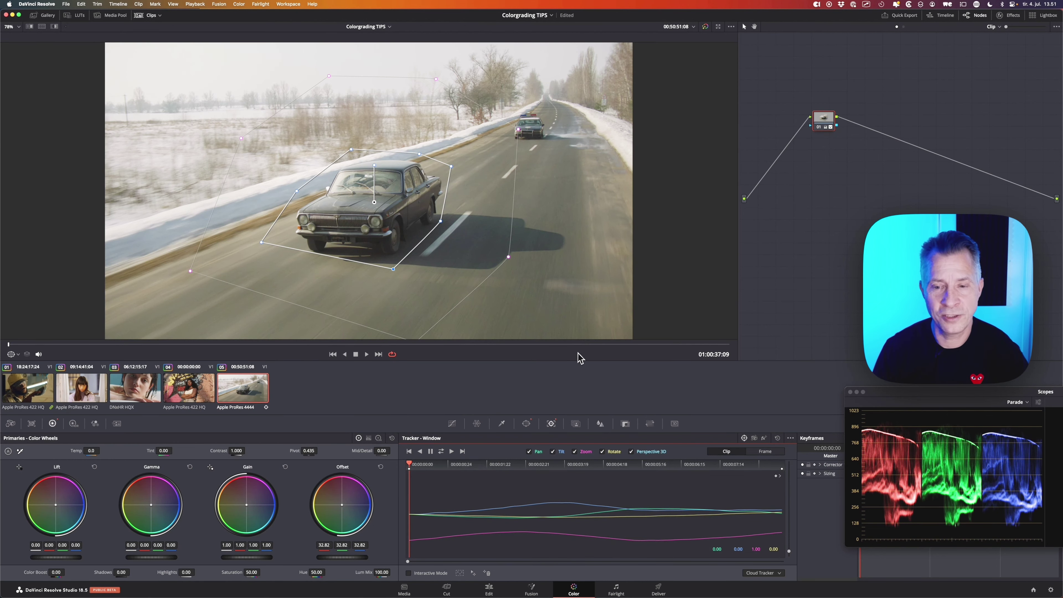
In the tracker's Frame mode, reshape the window's control points at the clip's last frame to fit the car more closely.
{"action": "left_click", "coordinate": [599, 344]}
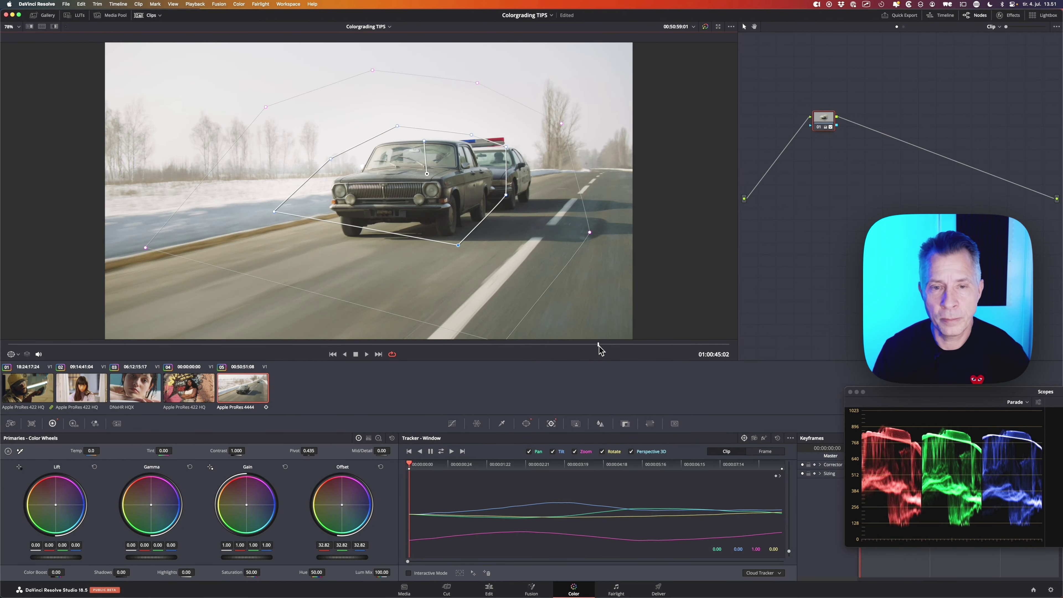
{"action": "left_click_drag", "start_coordinate": [598, 345], "coordinate": [732, 355]}
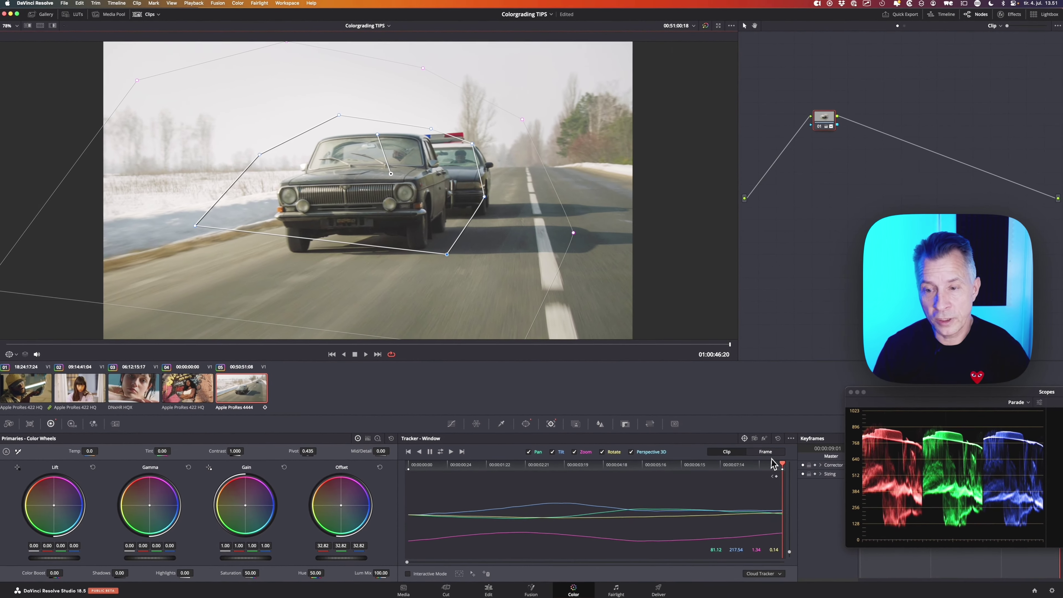
{"action": "left_click", "coordinate": [764, 452]}
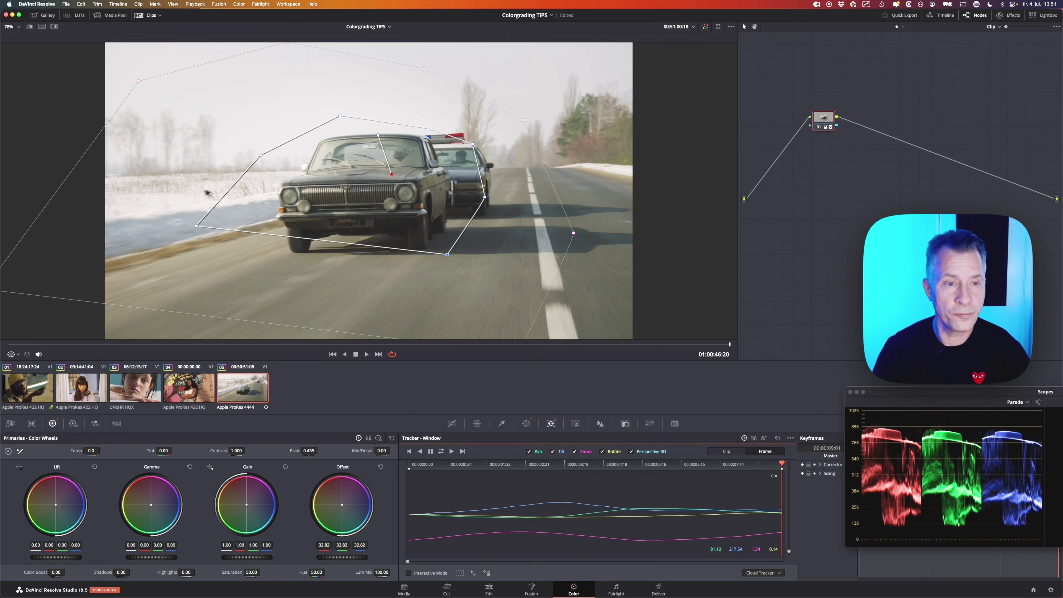
{"action": "left_click_drag", "start_coordinate": [199, 230], "coordinate": [260, 254]}
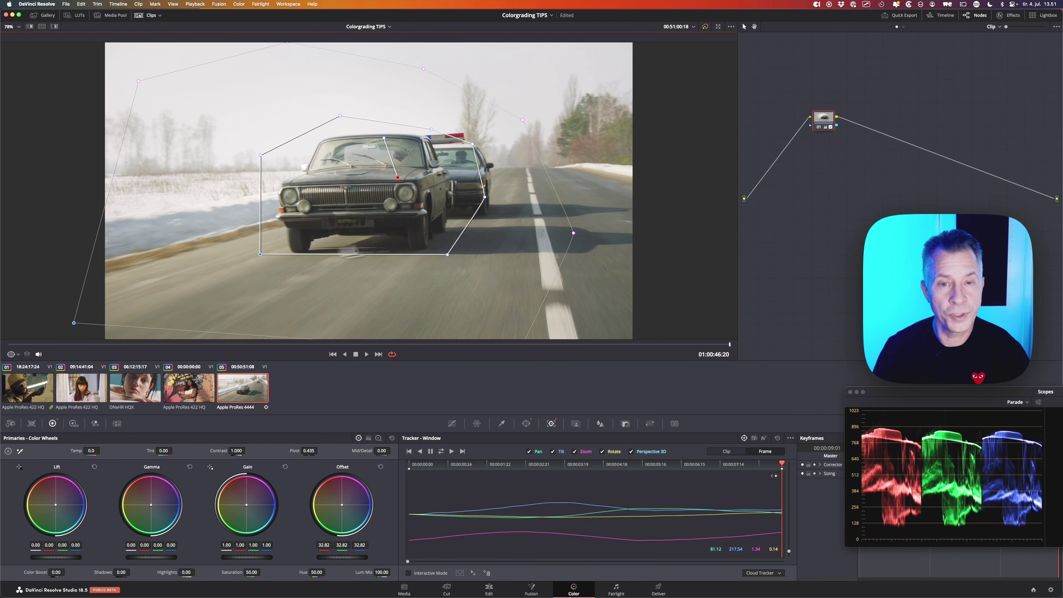
{"action": "left_click_drag", "start_coordinate": [489, 205], "coordinate": [473, 201]}
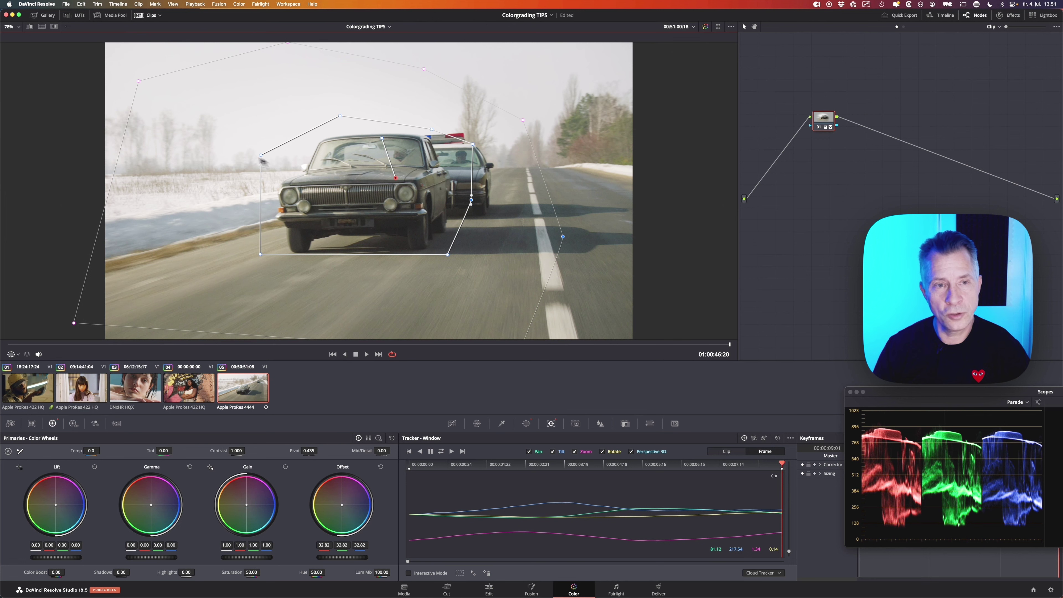
{"action": "left_click_drag", "start_coordinate": [258, 160], "coordinate": [286, 168]}
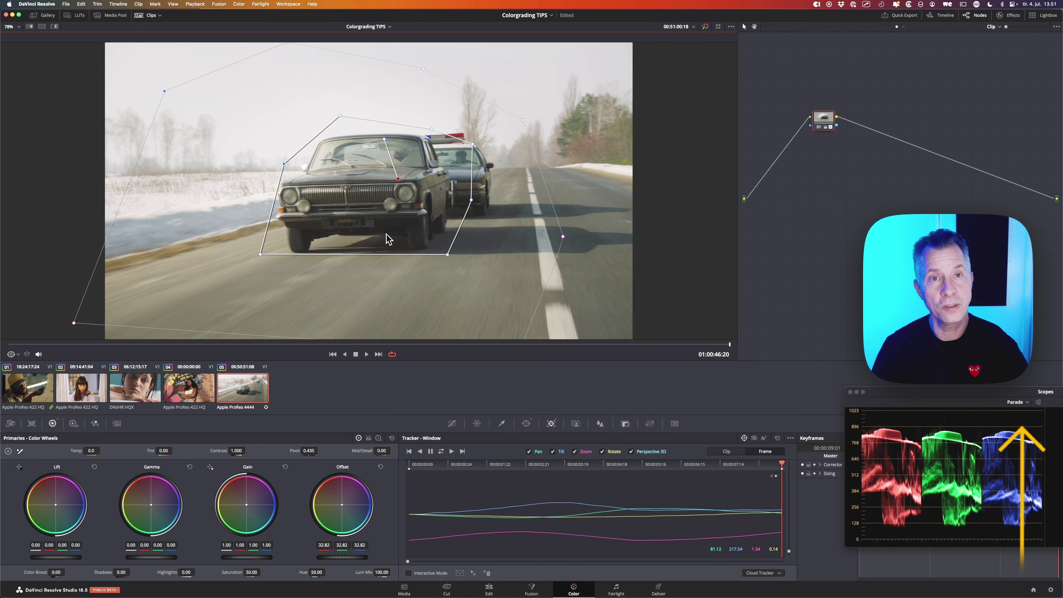
Scrub and play the clip to check the tracked window, and compare the image with the node disabled and enabled.
{"action": "left_click_drag", "start_coordinate": [620, 465], "coordinate": [448, 462]}
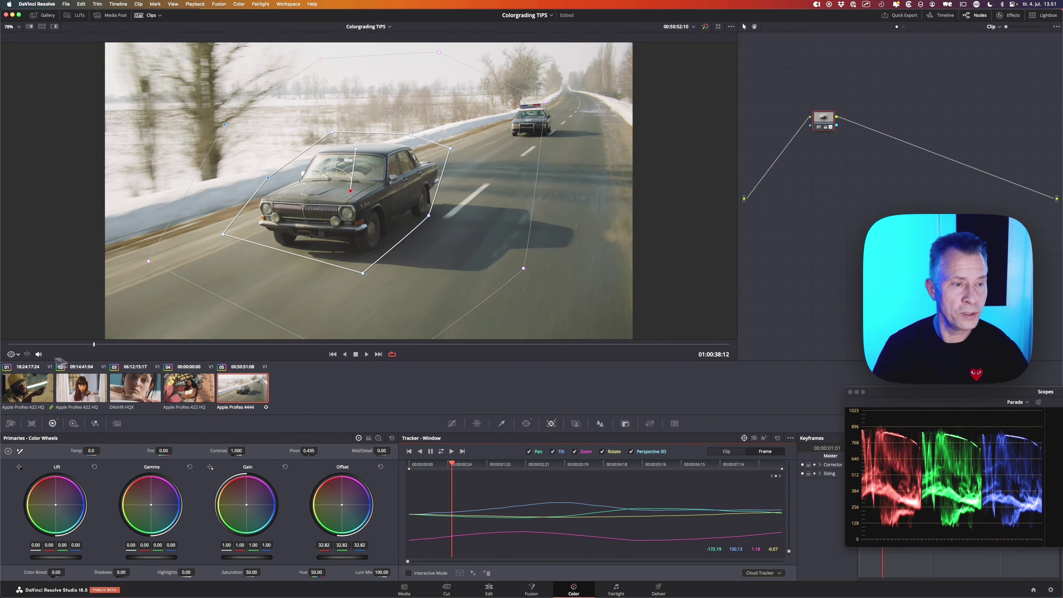
{"action": "key", "text": "space"}
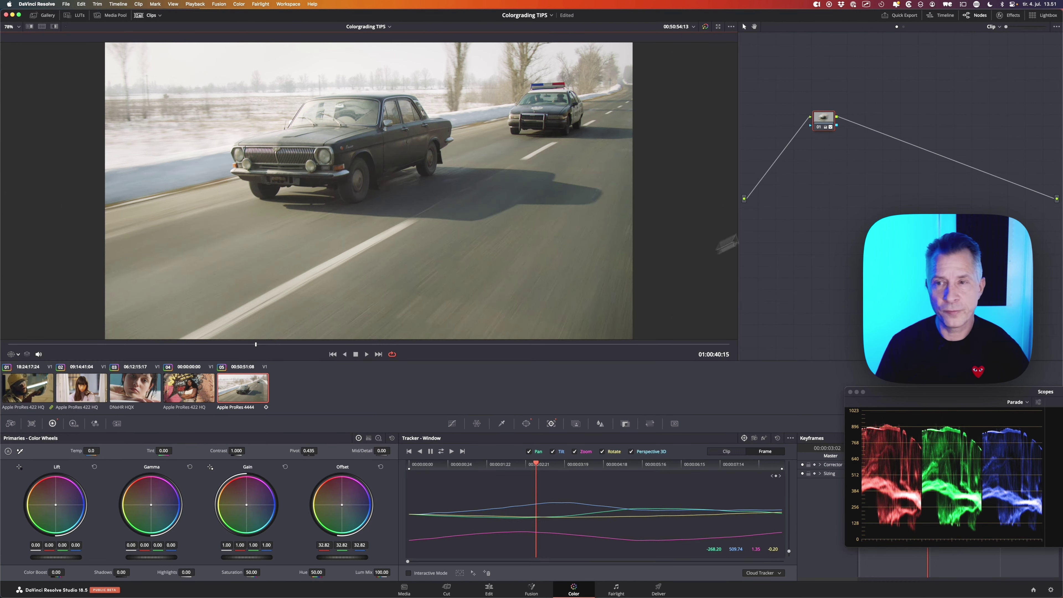
{"action": "left_click", "coordinate": [819, 130]}
{"action": "left_click", "coordinate": [818, 130]}
{"action": "left_click", "coordinate": [817, 131]}
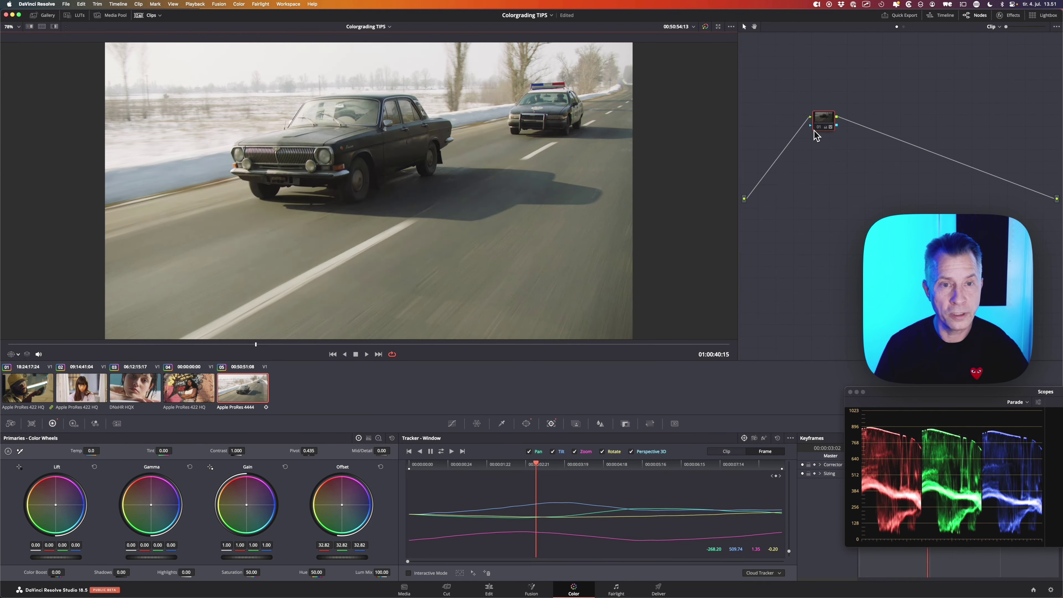
{"action": "left_click", "coordinate": [815, 130]}
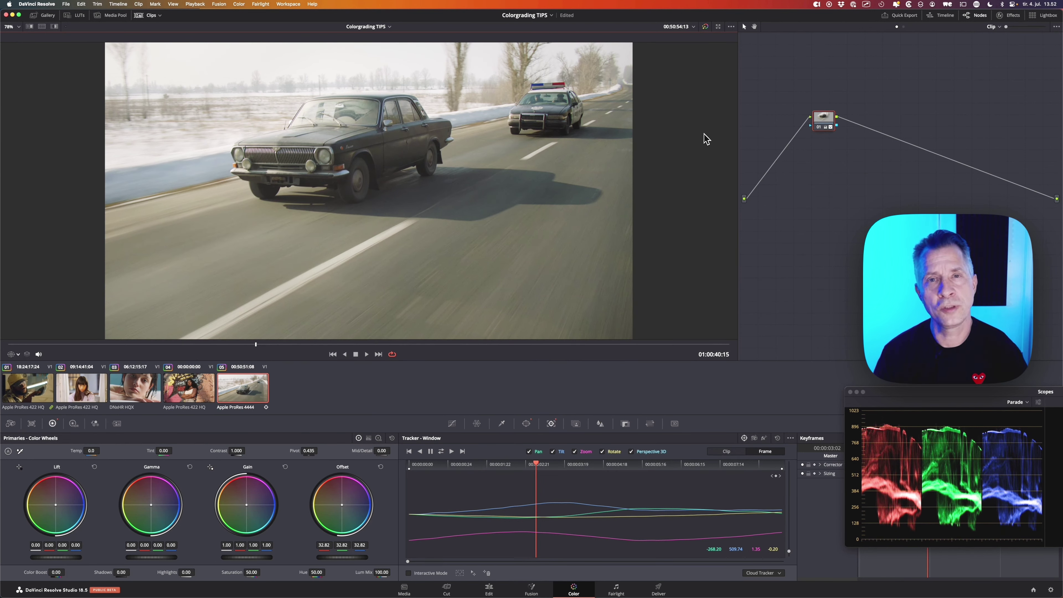